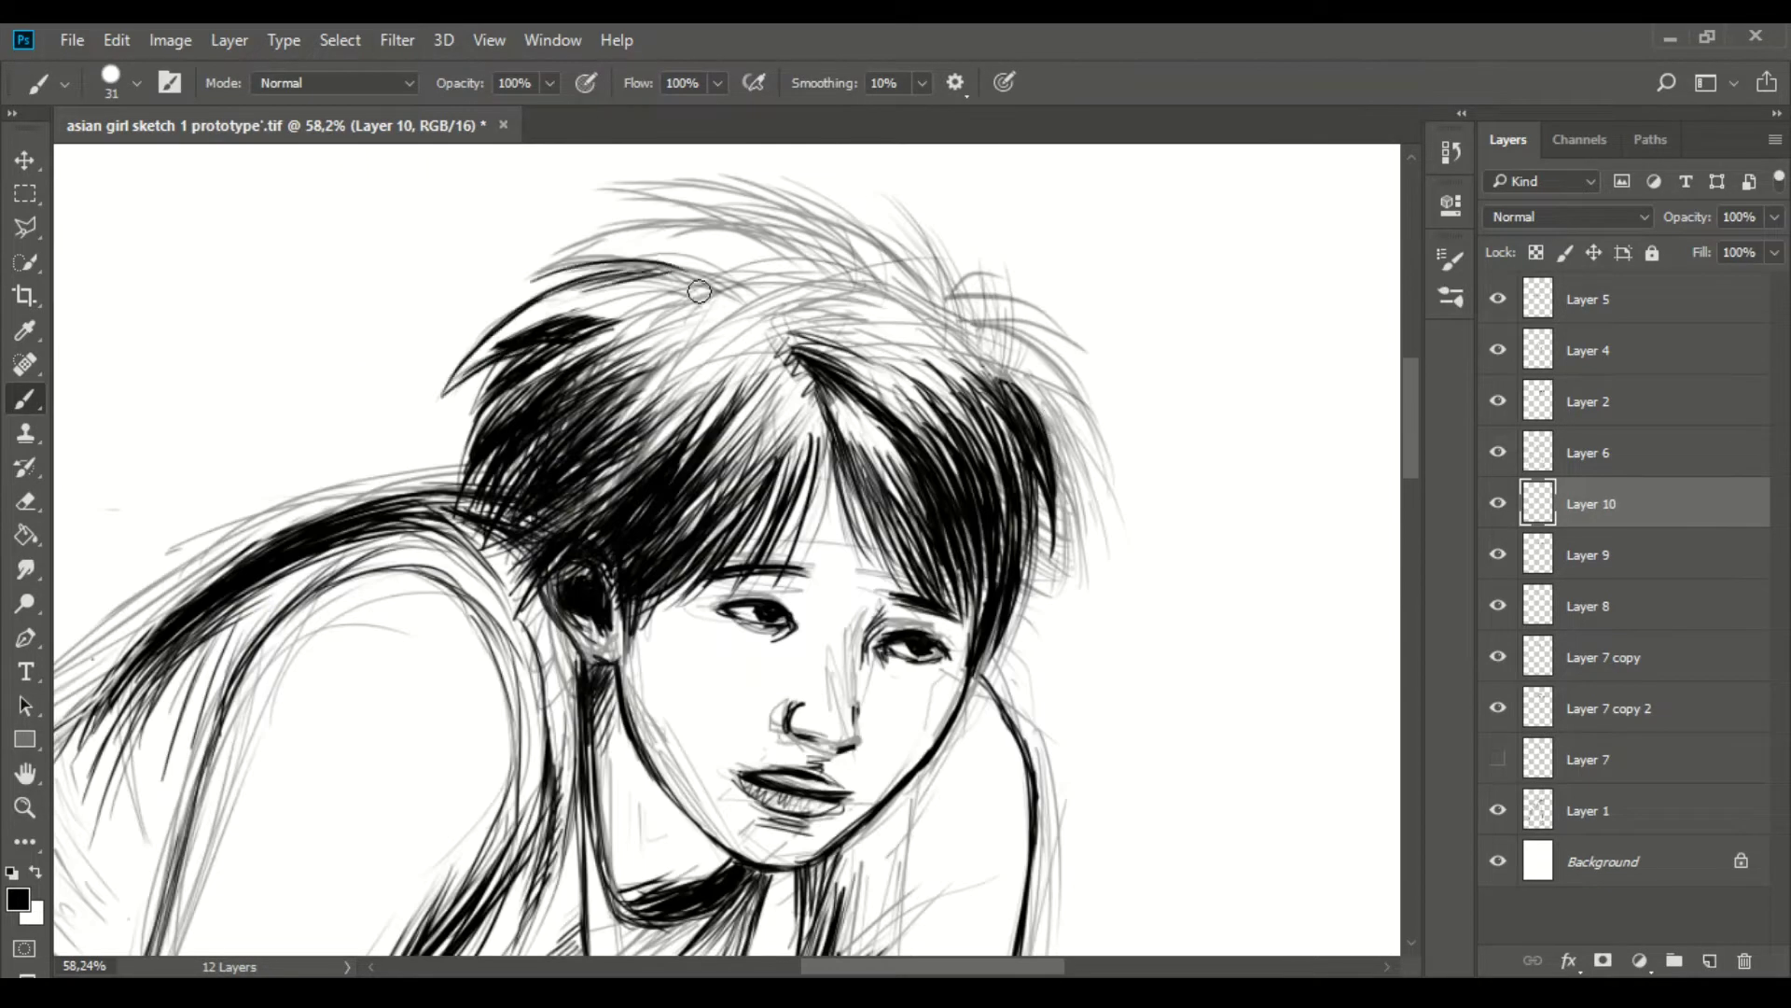
# - Ink dark hair strands across the top of the head, erasing one stray stroke
pyautogui.moveTo(541, 278); pyautogui.dragTo(709, 264)
pyautogui.moveTo(574, 248); pyautogui.dragTo(793, 196)
pyautogui.moveTo(583, 184)
pyautogui.mouseDown()
pyautogui.moveTo(765, 182)
pyautogui.moveTo(924, 306)
pyautogui.mouseUp()
pyautogui.press('e')
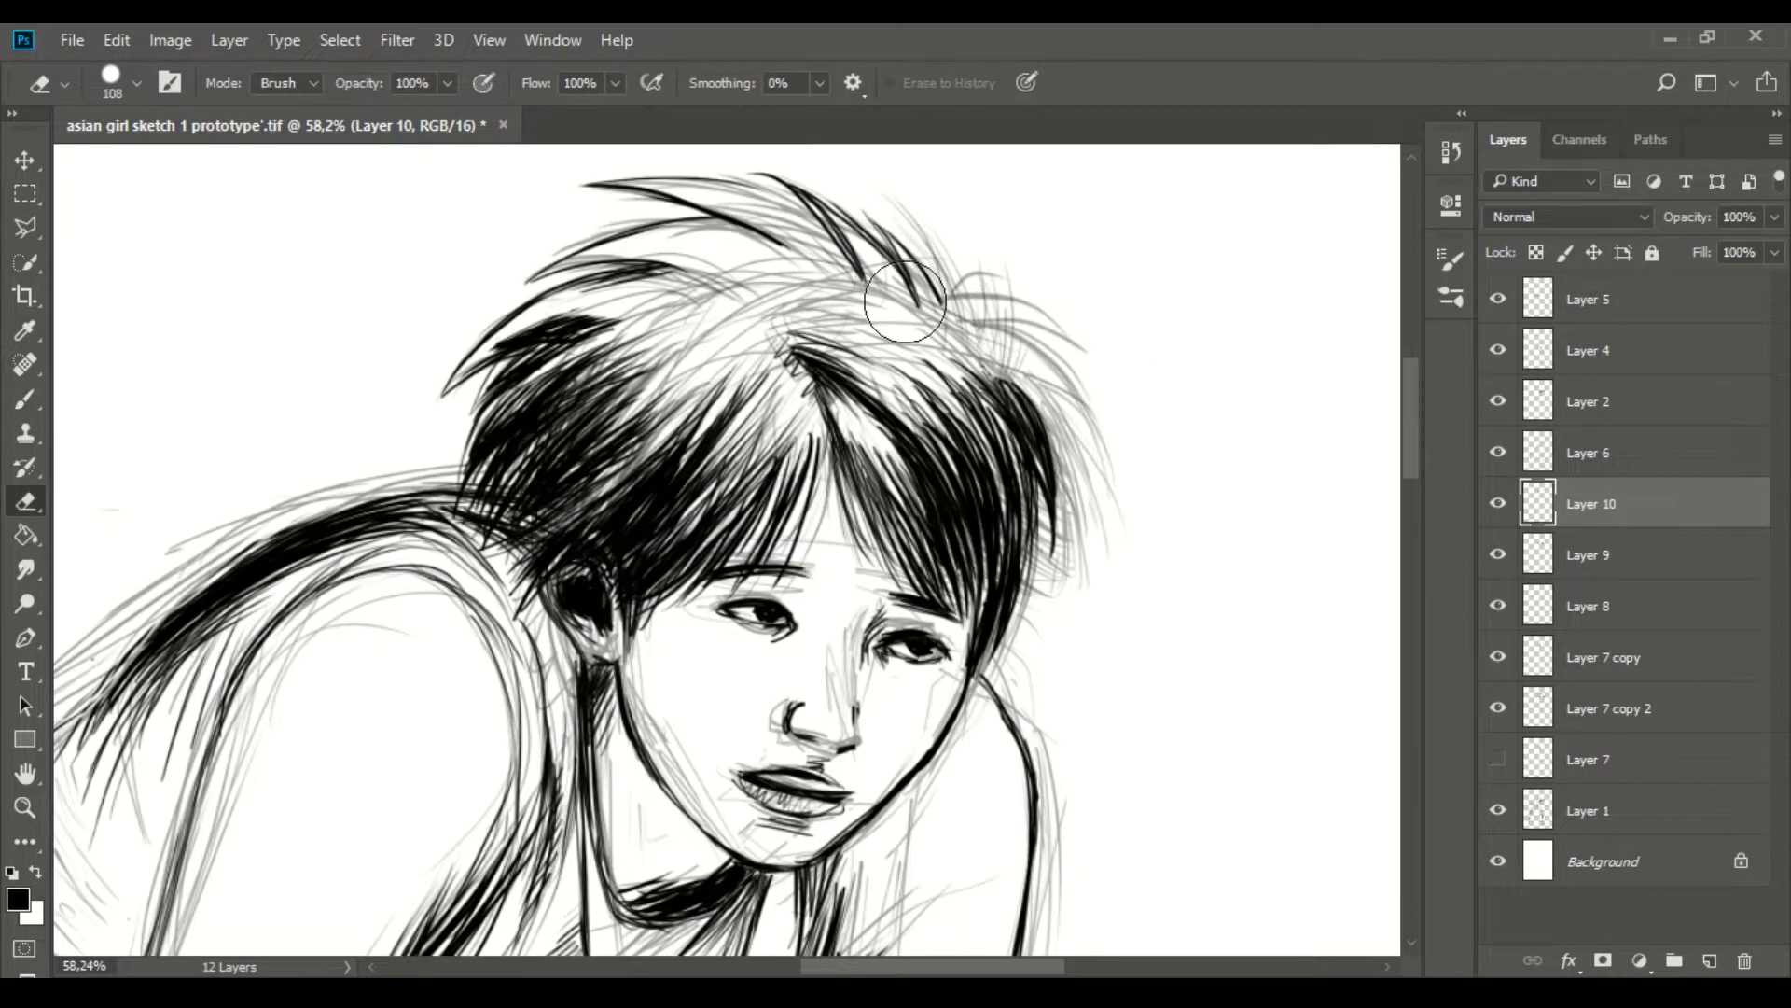
pyautogui.hotkey('ctrl', 'z')
pyautogui.press('b')
pyautogui.moveTo(598, 308); pyautogui.dragTo(448, 387)
pyautogui.moveTo(653, 298); pyautogui.dragTo(513, 350)
pyautogui.moveTo(737, 248); pyautogui.dragTo(522, 289)
pyautogui.moveTo(663, 186); pyautogui.dragTo(821, 257)
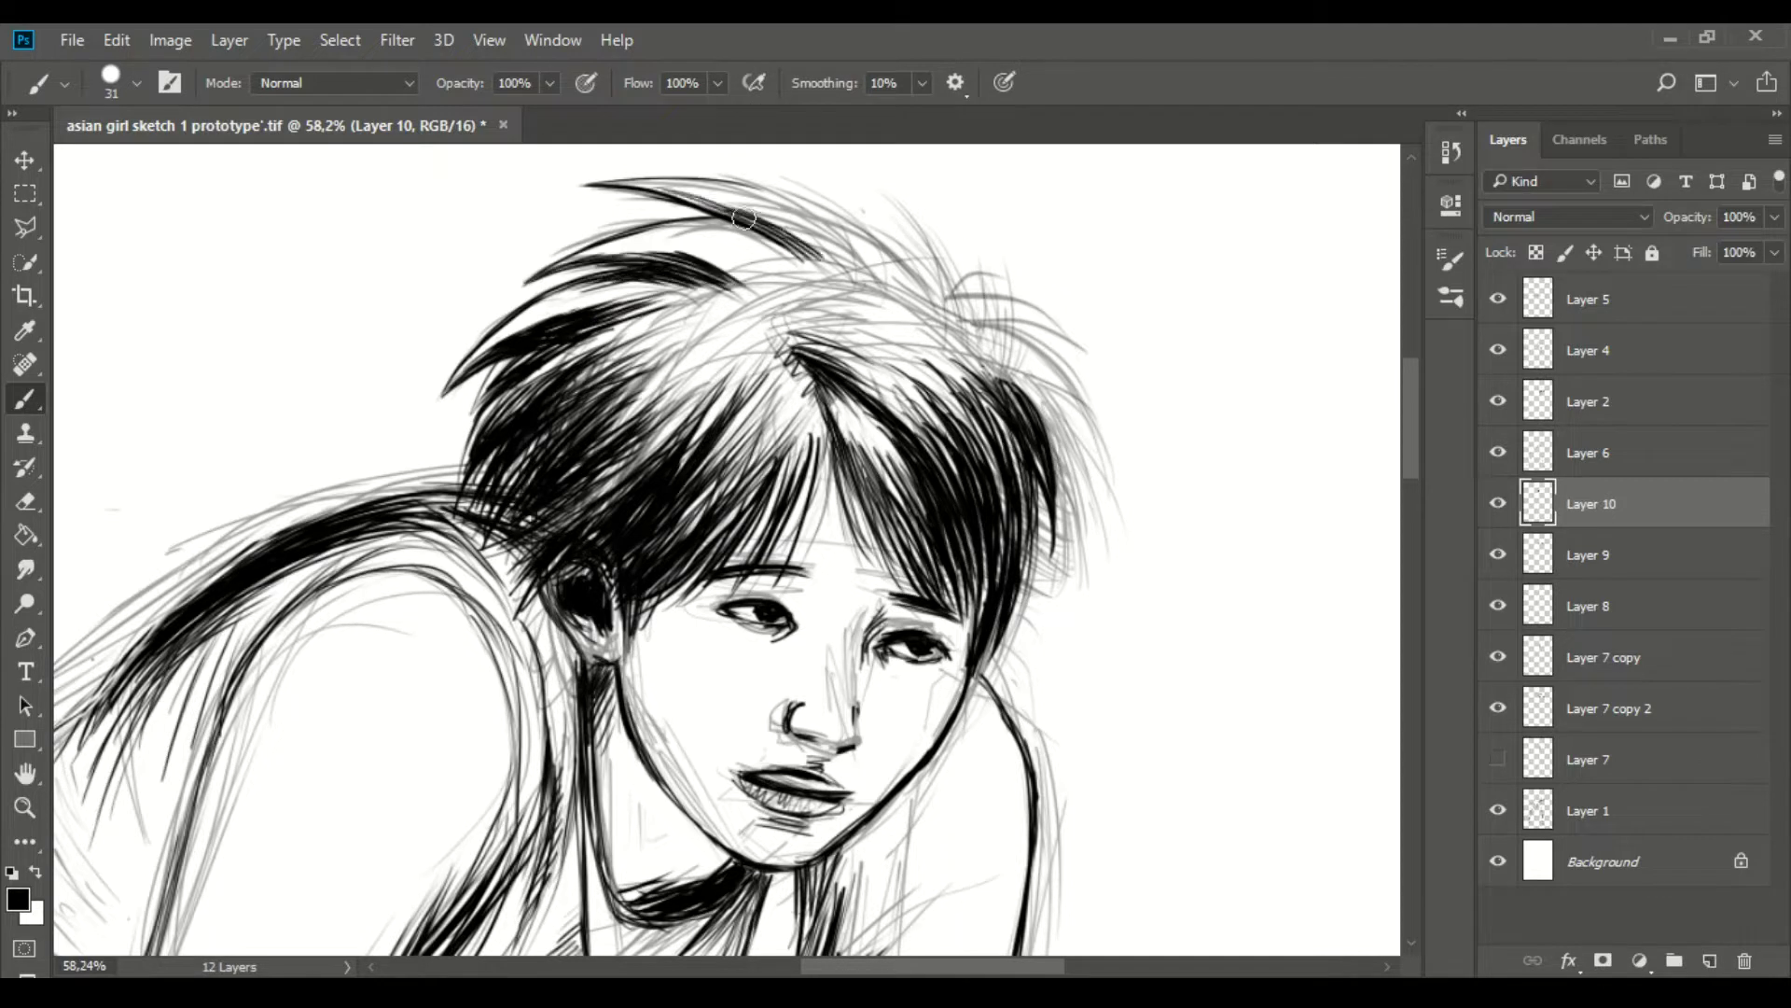
# - Add dark strands across the crown and the top-right of the hair
pyautogui.press('e')
pyautogui.moveTo(900, 205)
pyautogui.mouseDown()
pyautogui.moveTo(938, 294)
pyautogui.moveTo(1087, 391)
pyautogui.mouseUp()
pyautogui.press('b')
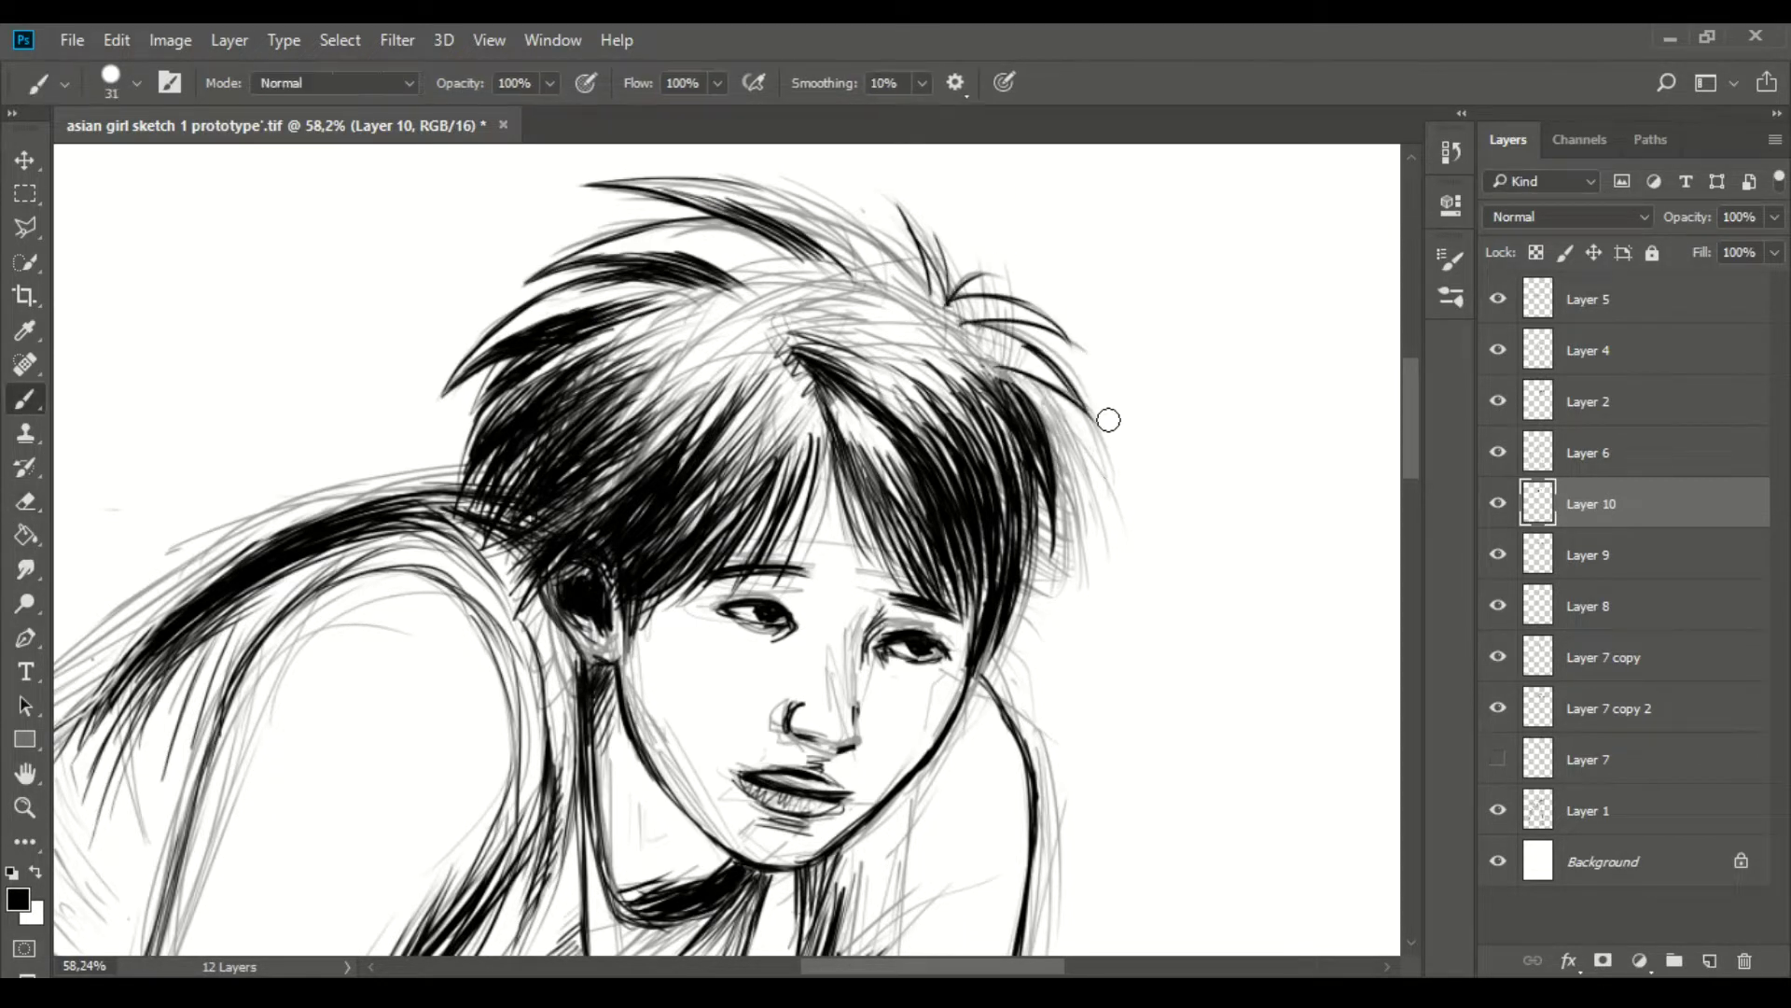
pyautogui.moveTo(984, 364); pyautogui.dragTo(1082, 410)
pyautogui.moveTo(966, 327); pyautogui.dragTo(1068, 397)
pyautogui.moveTo(873, 229); pyautogui.dragTo(933, 303)
pyautogui.moveTo(802, 182)
pyautogui.mouseDown()
pyautogui.moveTo(873, 285)
pyautogui.moveTo(676, 334)
pyautogui.mouseUp()
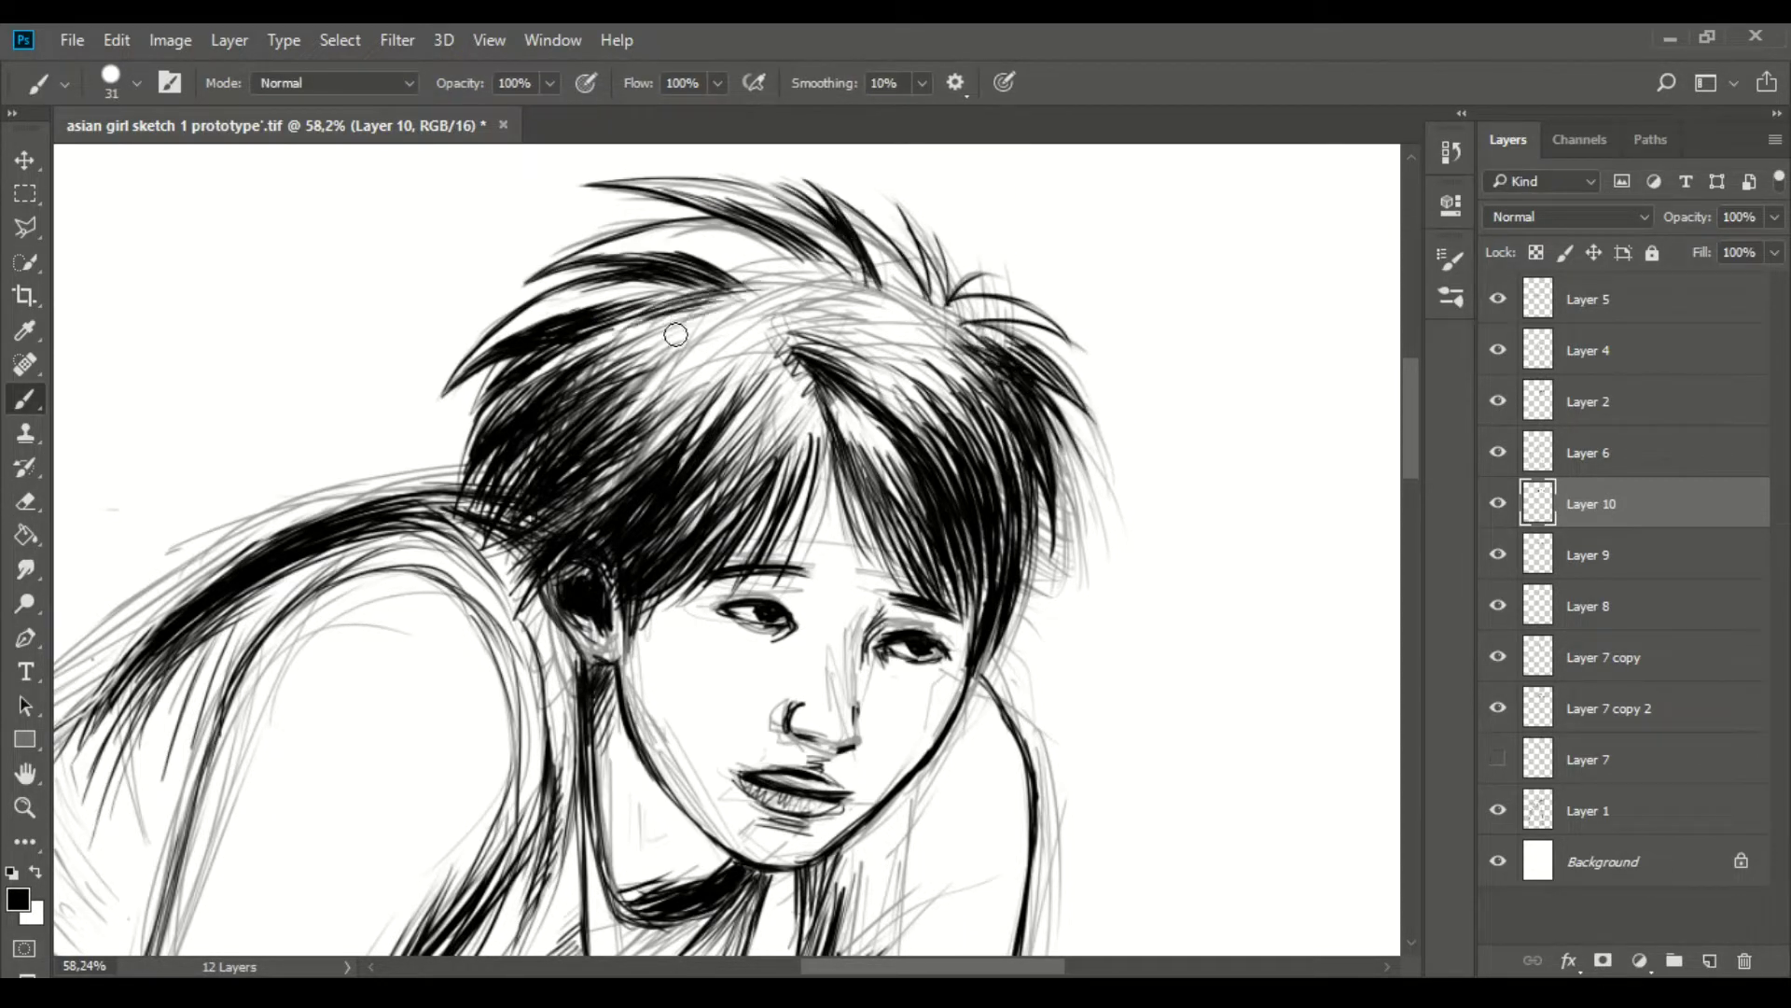
pyautogui.moveTo(919, 298); pyautogui.dragTo(1026, 369)
pyautogui.moveTo(872, 322); pyautogui.dragTo(1032, 434)
pyautogui.moveTo(854, 219)
pyautogui.mouseDown()
pyautogui.moveTo(933, 304)
pyautogui.moveTo(1026, 326)
pyautogui.mouseUp()
pyautogui.moveTo(877, 248); pyautogui.dragTo(946, 317)
# - Ink strands down the right side and across the upper-left hair, then hide the sketch layers
pyautogui.moveTo(802, 275)
pyautogui.mouseDown()
pyautogui.moveTo(662, 317)
pyautogui.moveTo(830, 490)
pyautogui.mouseUp()
pyautogui.moveTo(817, 388); pyautogui.dragTo(924, 523)
pyautogui.moveTo(820, 326)
pyautogui.mouseDown()
pyautogui.moveTo(960, 407)
pyautogui.moveTo(1005, 527)
pyautogui.moveTo(987, 681)
pyautogui.mouseUp()
pyautogui.moveTo(1043, 458)
pyautogui.mouseDown()
pyautogui.moveTo(1000, 658)
pyautogui.moveTo(1016, 634)
pyautogui.mouseUp()
pyautogui.moveTo(1064, 443); pyautogui.dragTo(1049, 551)
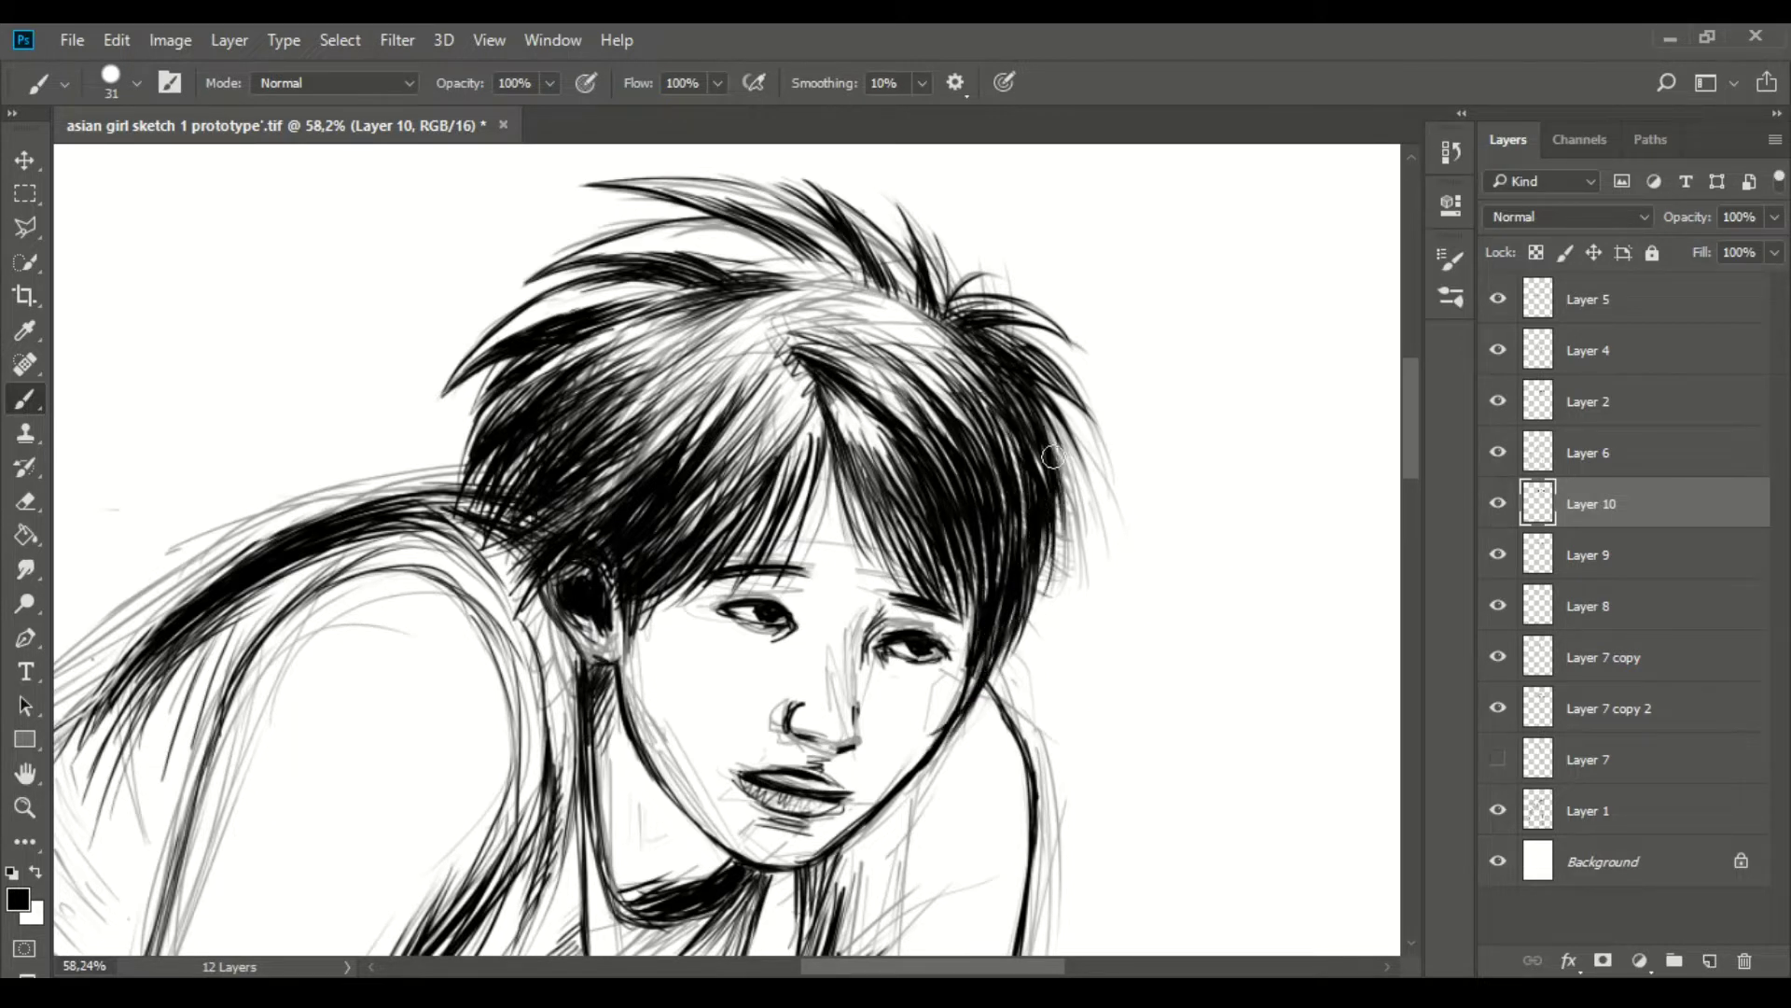
pyautogui.moveTo(1024, 383); pyautogui.dragTo(1082, 522)
pyautogui.moveTo(845, 271)
pyautogui.mouseDown()
pyautogui.moveTo(699, 301)
pyautogui.moveTo(733, 322)
pyautogui.moveTo(643, 346)
pyautogui.mouseUp()
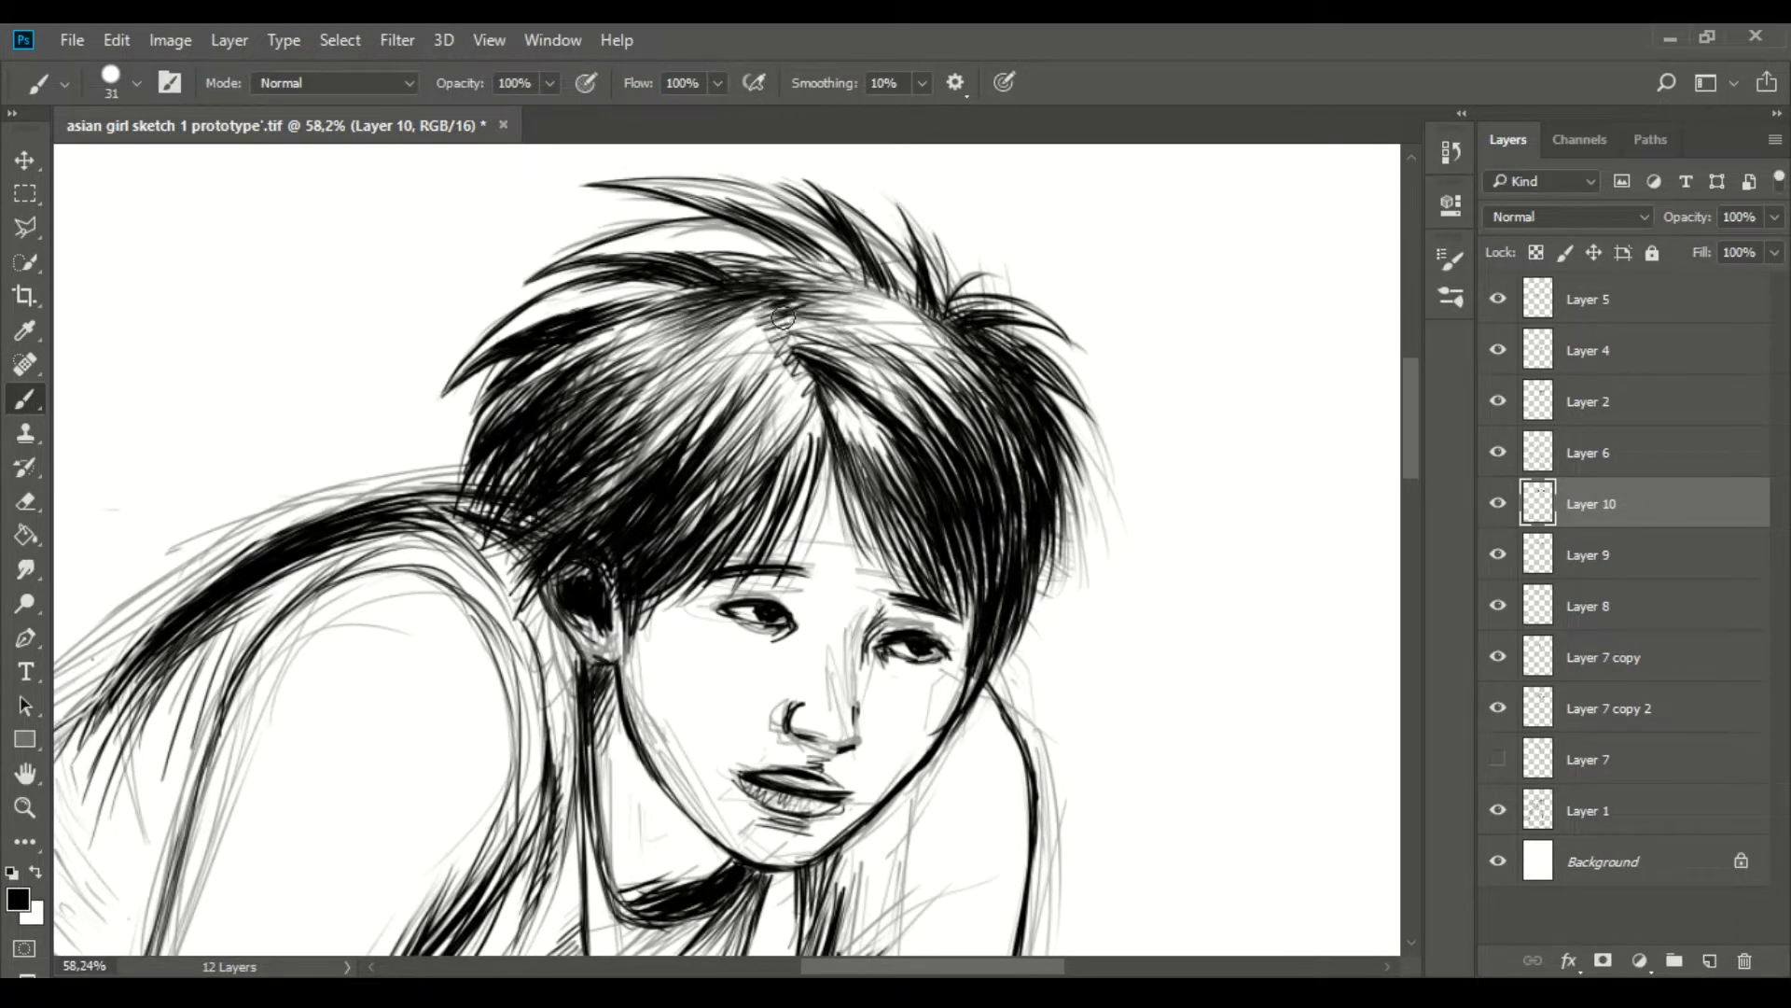
pyautogui.moveTo(761, 308)
pyautogui.mouseDown()
pyautogui.moveTo(854, 425)
pyautogui.moveTo(702, 411)
pyautogui.mouseUp()
pyautogui.moveTo(606, 293); pyautogui.dragTo(453, 383)
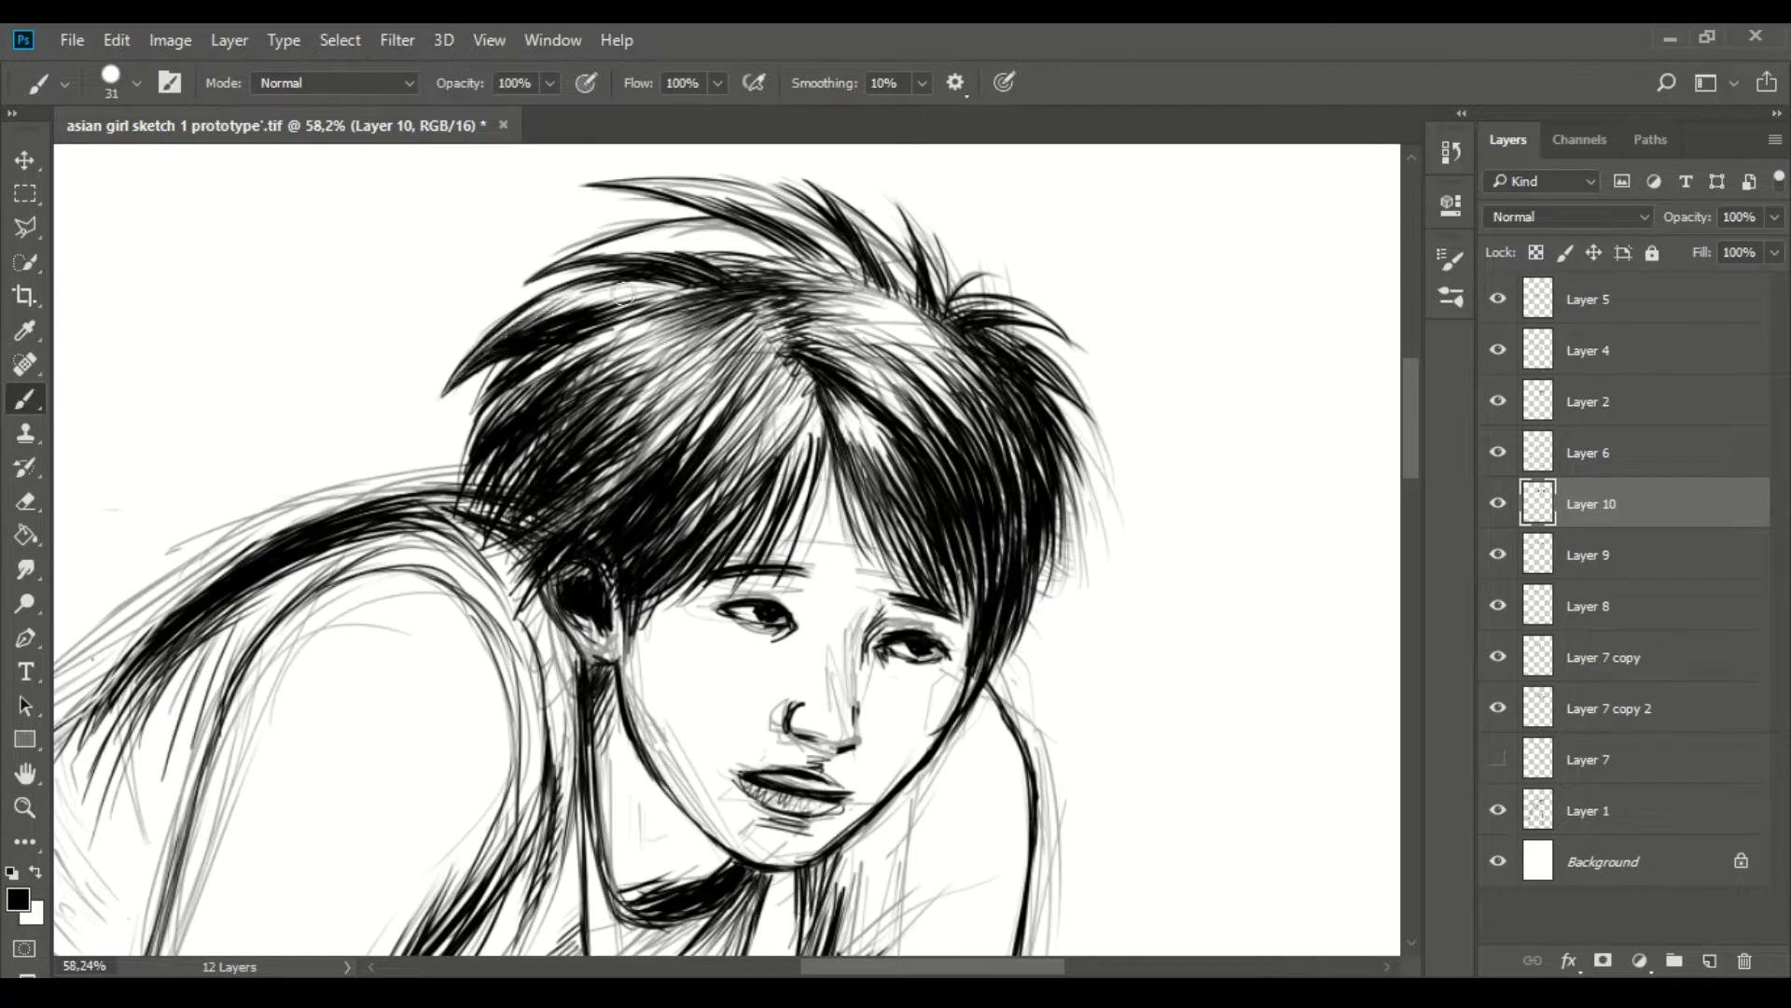
pyautogui.moveTo(662, 245); pyautogui.dragTo(551, 279)
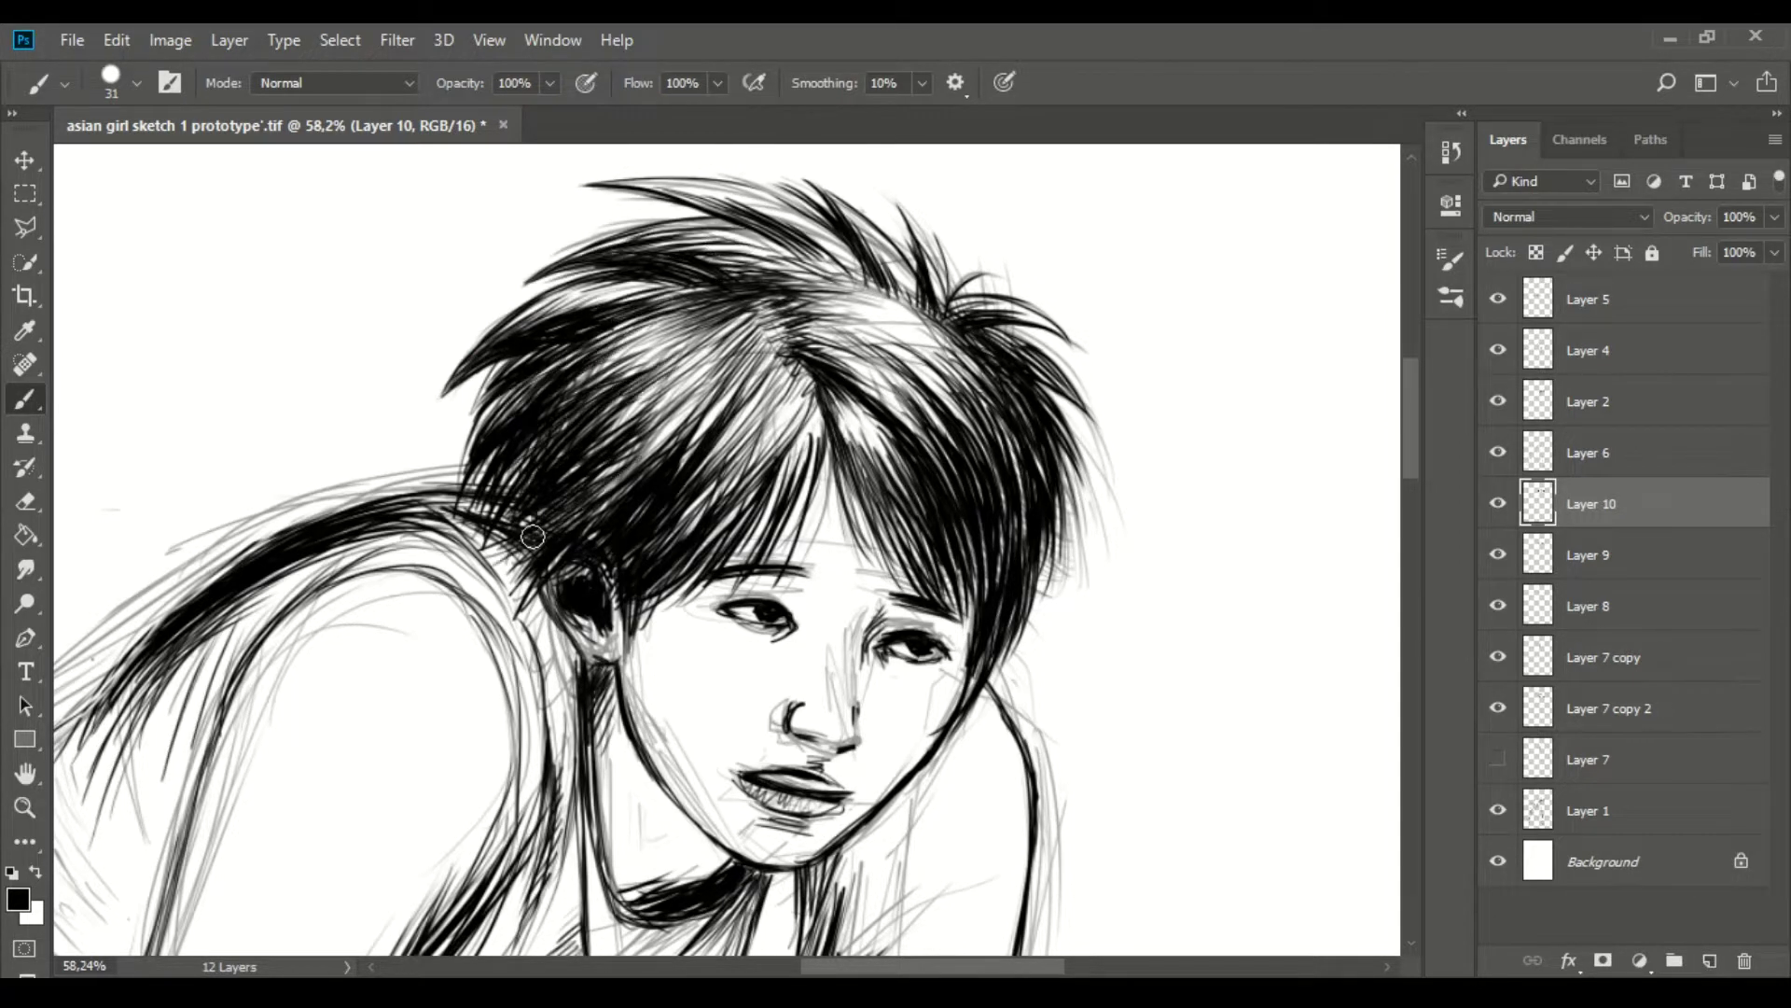
pyautogui.moveTo(933, 294); pyautogui.dragTo(989, 396)
pyautogui.moveTo(821, 312)
pyautogui.mouseDown()
pyautogui.moveTo(895, 410)
pyautogui.moveTo(952, 401)
pyautogui.moveTo(747, 234)
pyautogui.moveTo(681, 304)
pyautogui.mouseUp()
# - On new Layer 11, ink a headband line across the girl's forehead
pyautogui.moveTo(844, 280)
pyautogui.mouseDown()
pyautogui.moveTo(667, 191)
pyautogui.moveTo(774, 233)
pyautogui.mouseUp()
pyautogui.press('z')
pyautogui.hotkey('ctrl', '-')
pyautogui.hotkey('ctrl', 'shift', 'alt', 'n')
pyautogui.press('b')
pyautogui.moveTo(560, 595); pyautogui.dragTo(1073, 691)
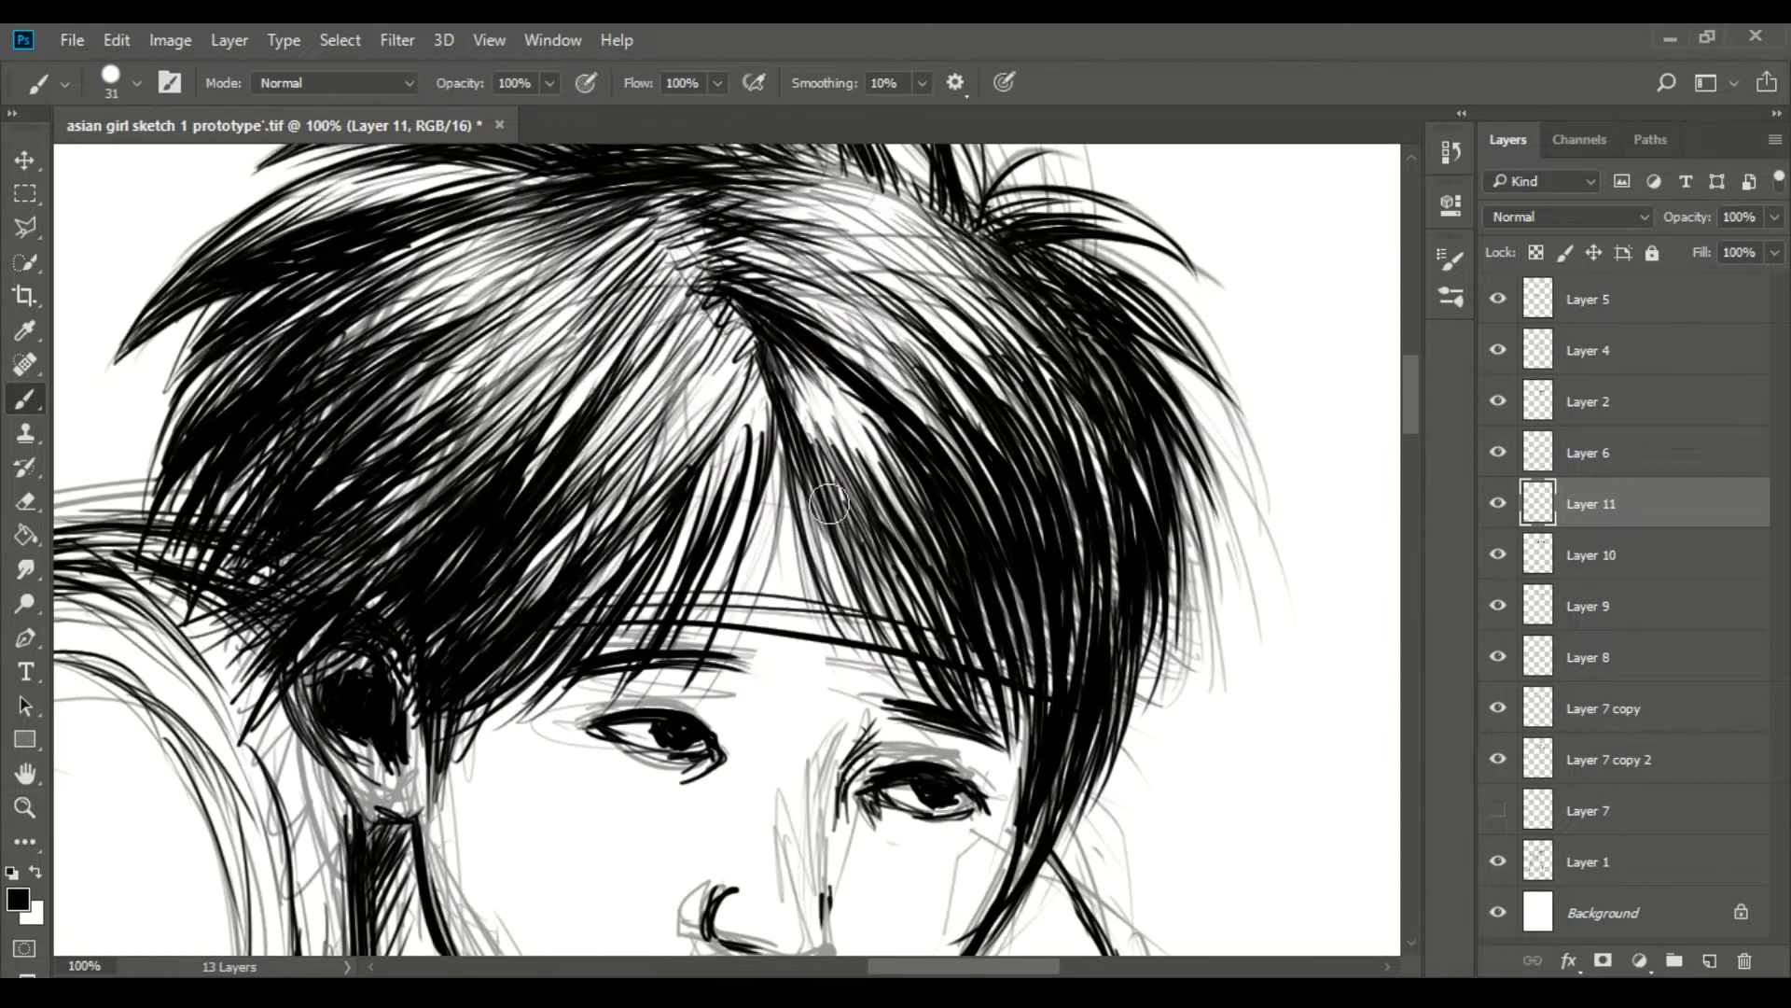
# - Draw an oval pendant and, on new Layer 12, the necklace strand; move Layer 12 up
pyautogui.moveTo(1061, 620); pyautogui.dragTo(692, 740)
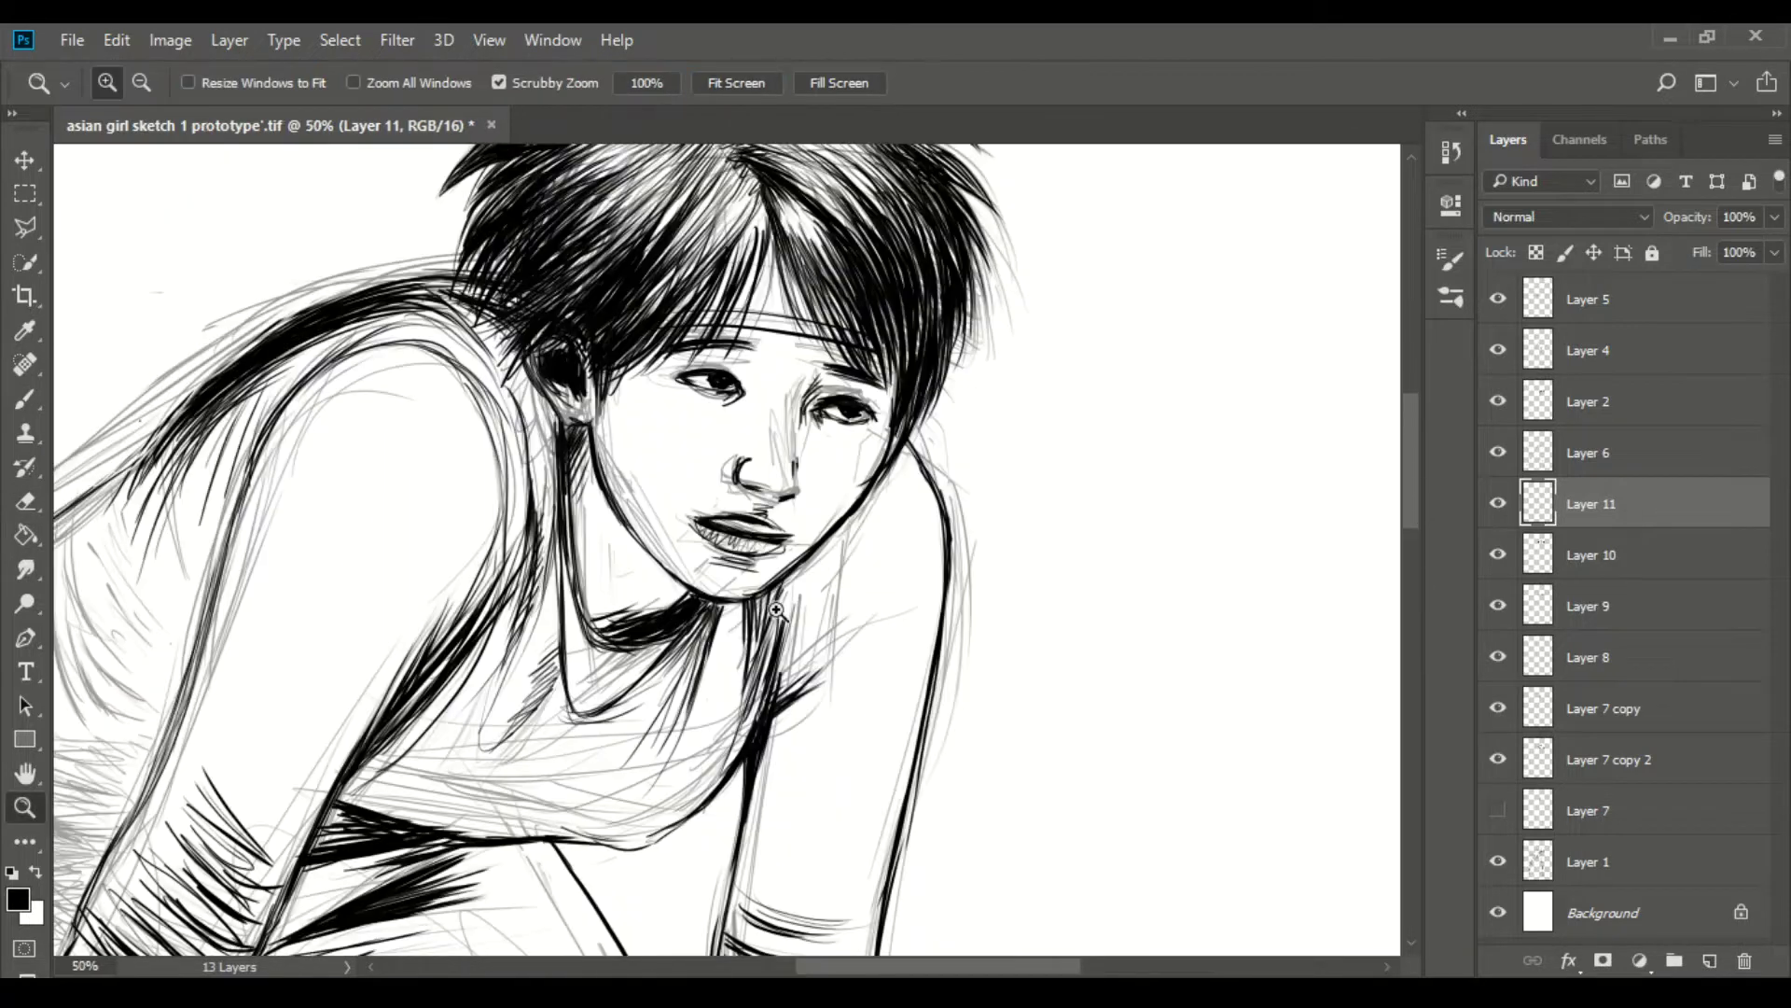
pyautogui.moveTo(620, 688); pyautogui.dragTo(623, 686)
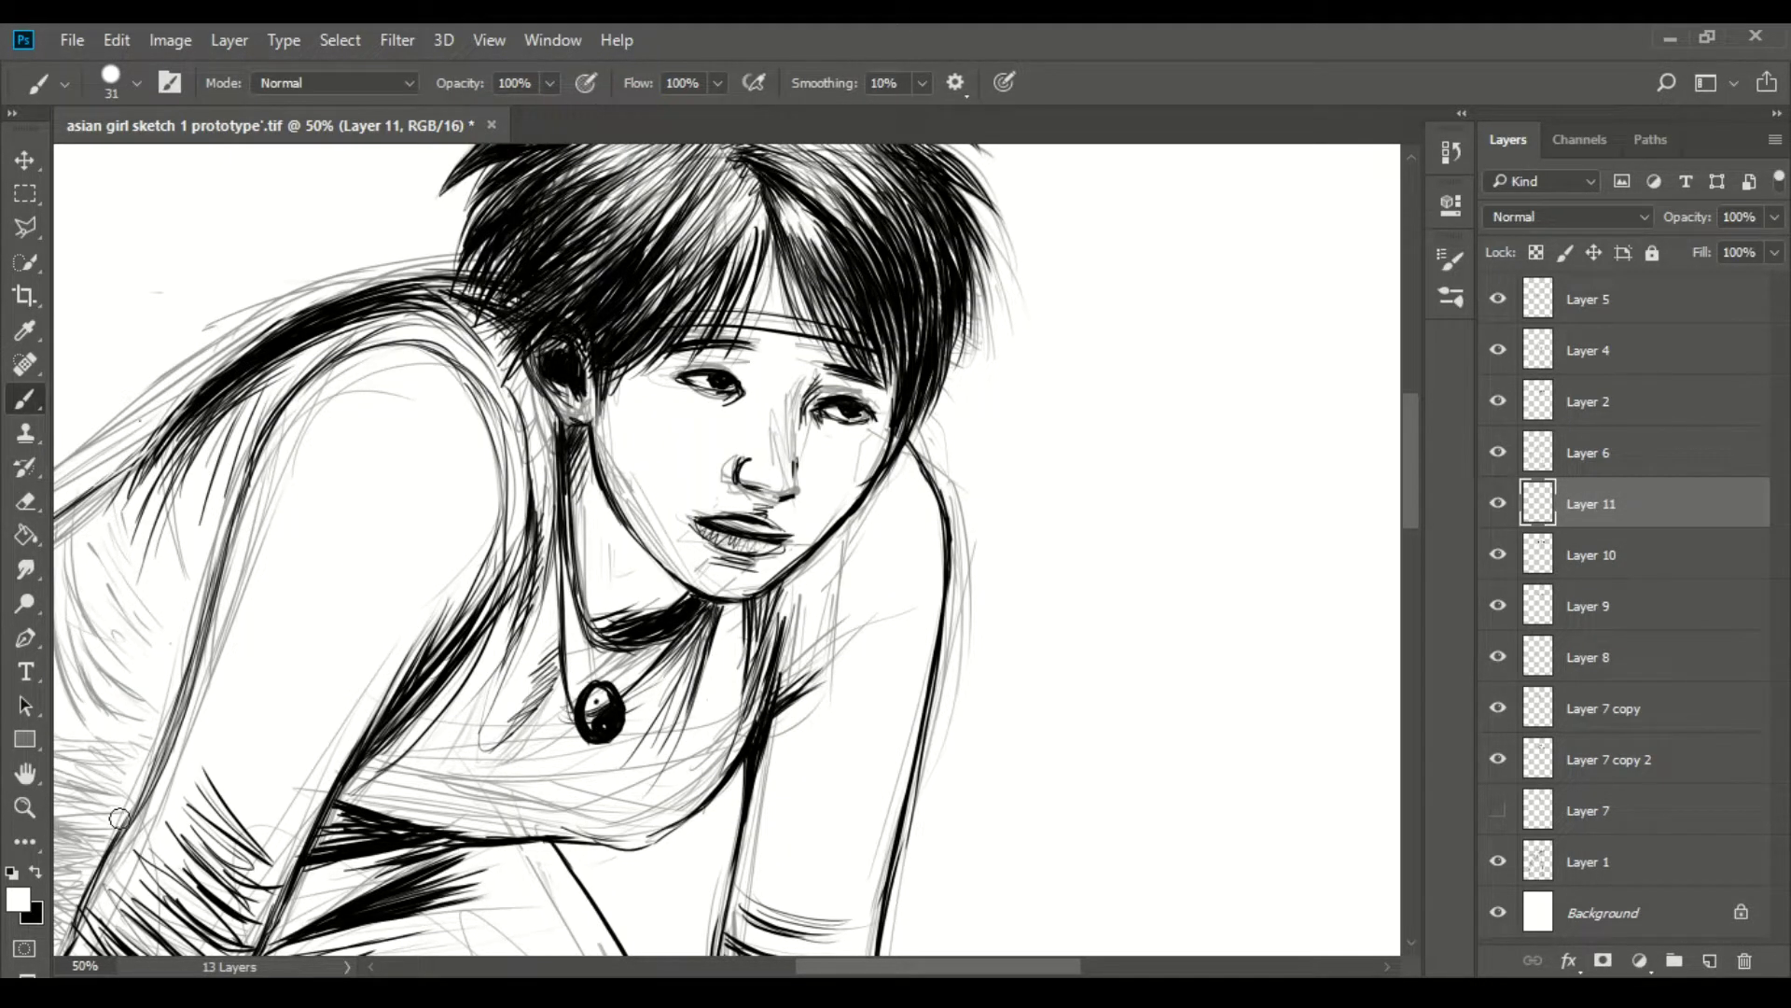
pyautogui.hotkey('ctrl', 'shift', 'alt', 'n')
pyautogui.moveTo(551, 429); pyautogui.dragTo(597, 677)
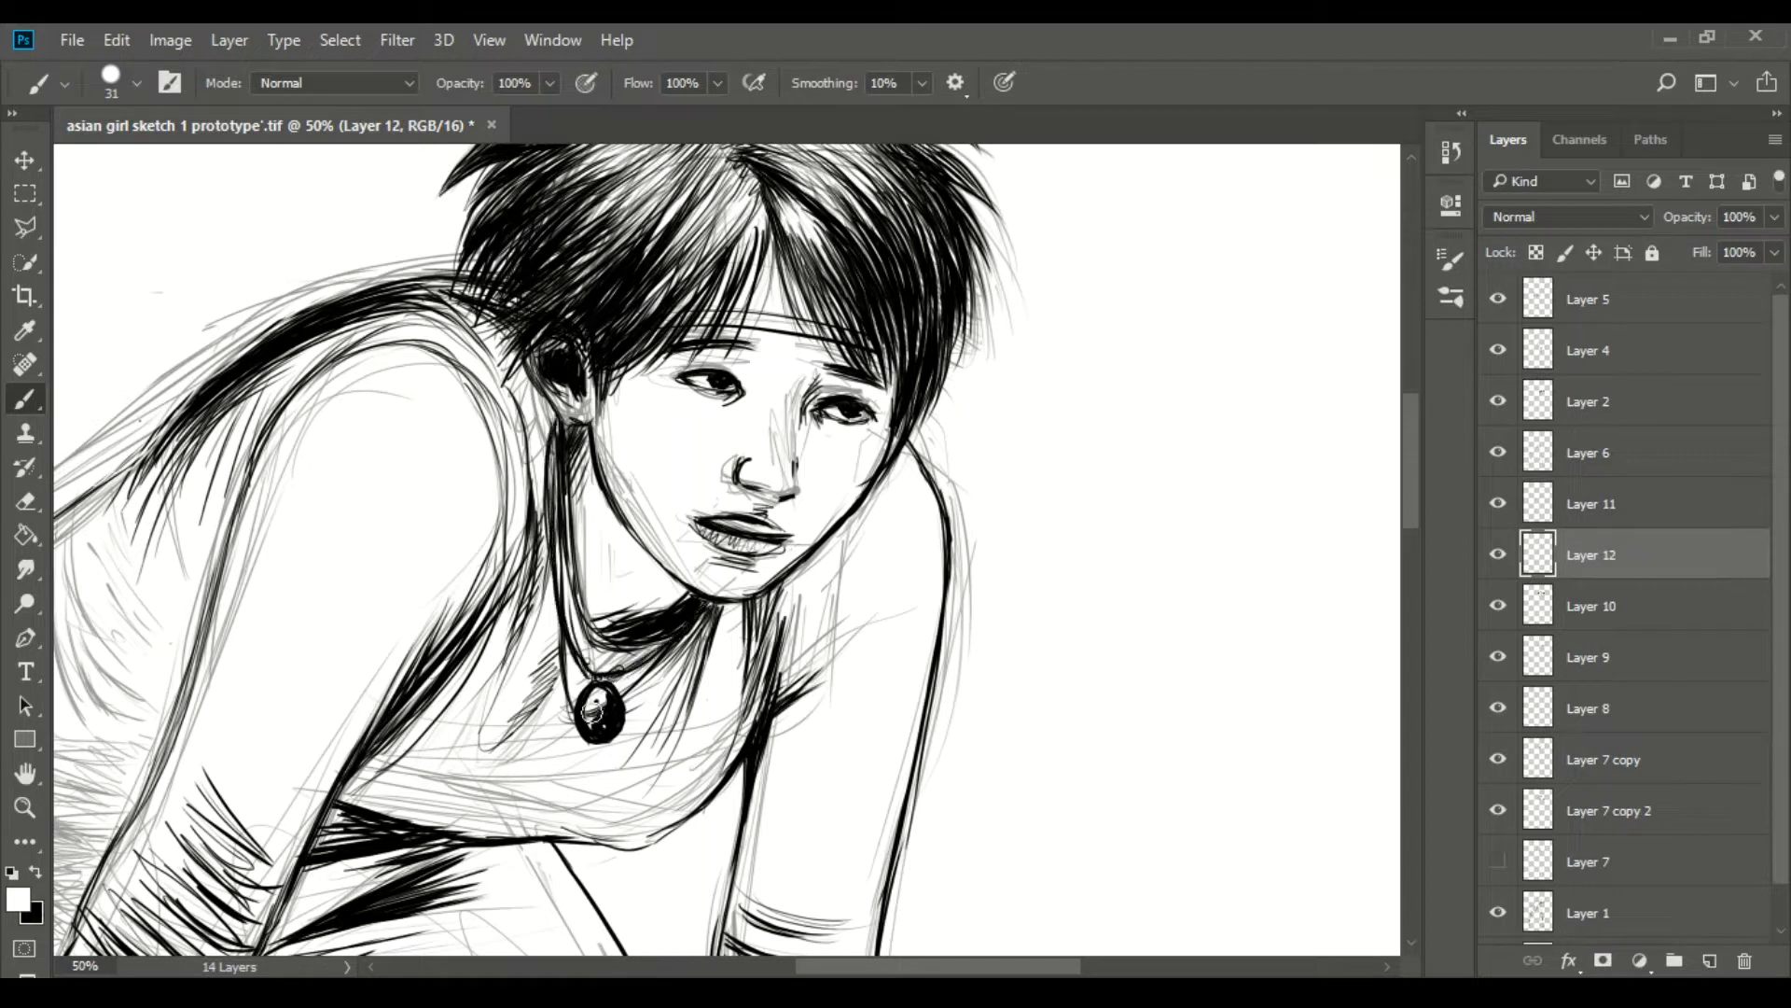
pyautogui.moveTo(1674, 561); pyautogui.dragTo(1642, 280)
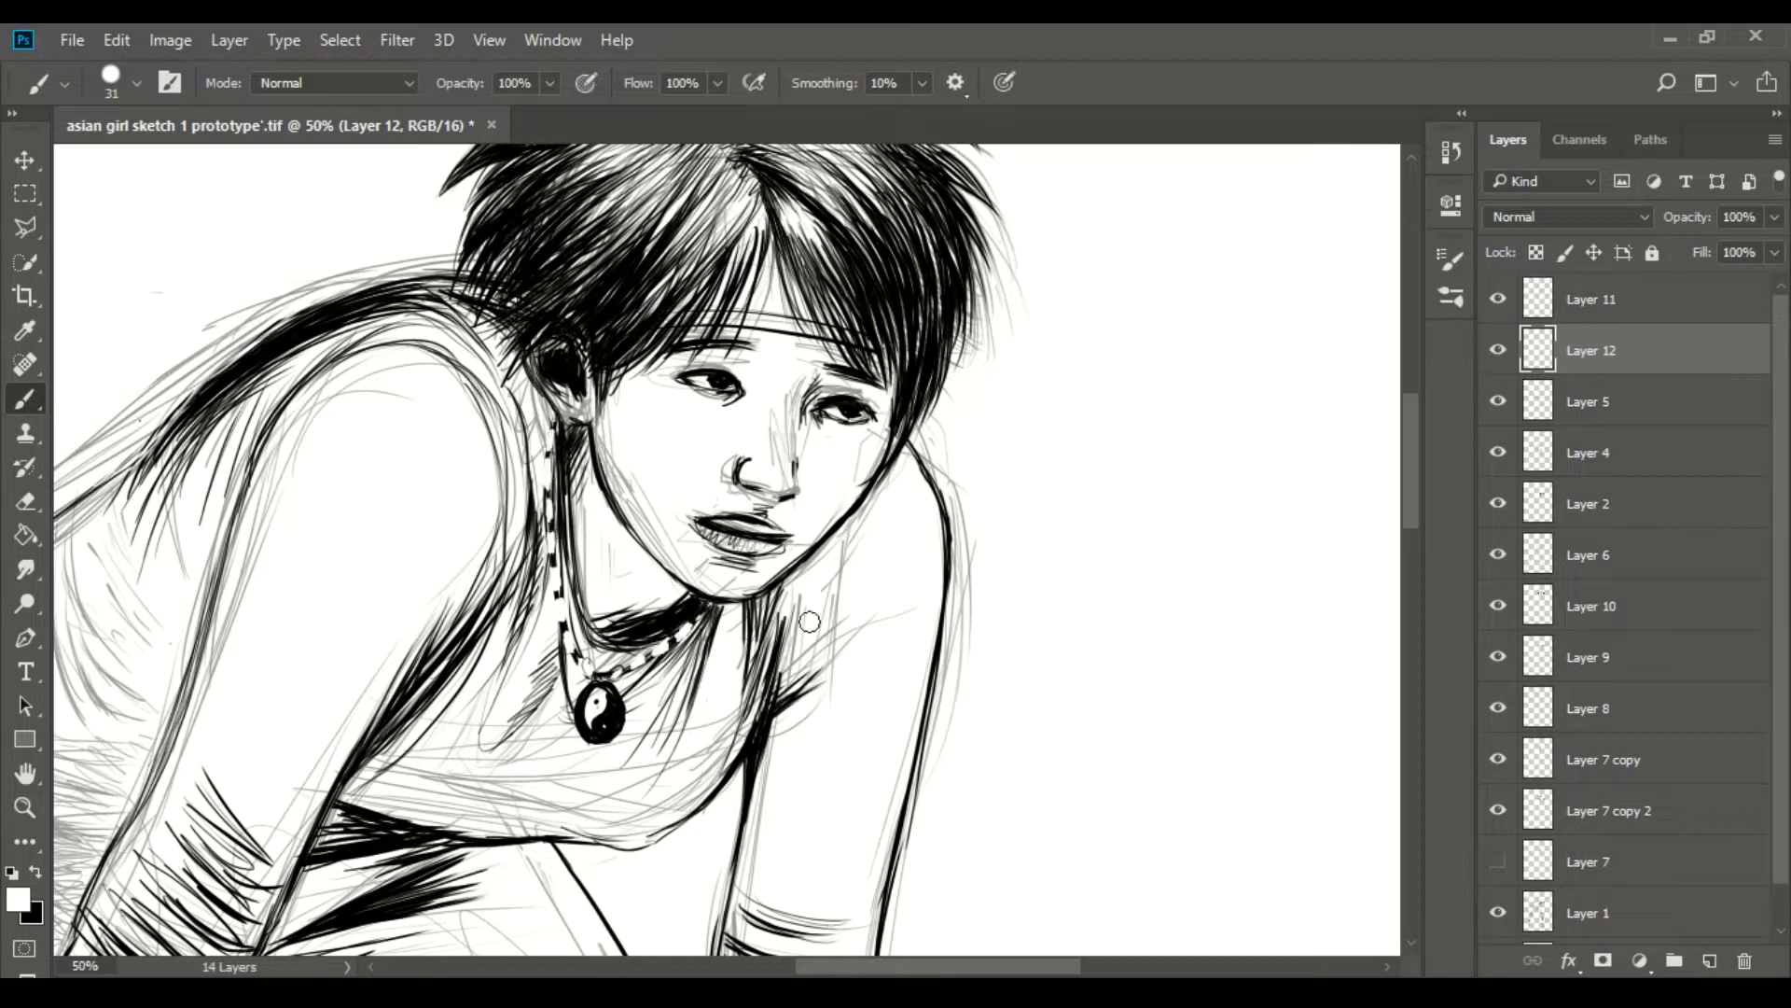
# - Paint white dashes and black beads along the necklace with a smaller brush
pyautogui.moveTo(607, 541); pyautogui.dragTo(755, 716)
pyautogui.moveTo(504, 551)
pyautogui.mouseDown()
pyautogui.moveTo(494, 391)
pyautogui.moveTo(513, 630)
pyautogui.mouseUp()
pyautogui.press('x')
pyautogui.press('[')
pyautogui.press('[')
pyautogui.press('[')
pyautogui.moveTo(483, 383); pyautogui.dragTo(494, 634)
pyautogui.moveTo(490, 523); pyautogui.dragTo(486, 388)
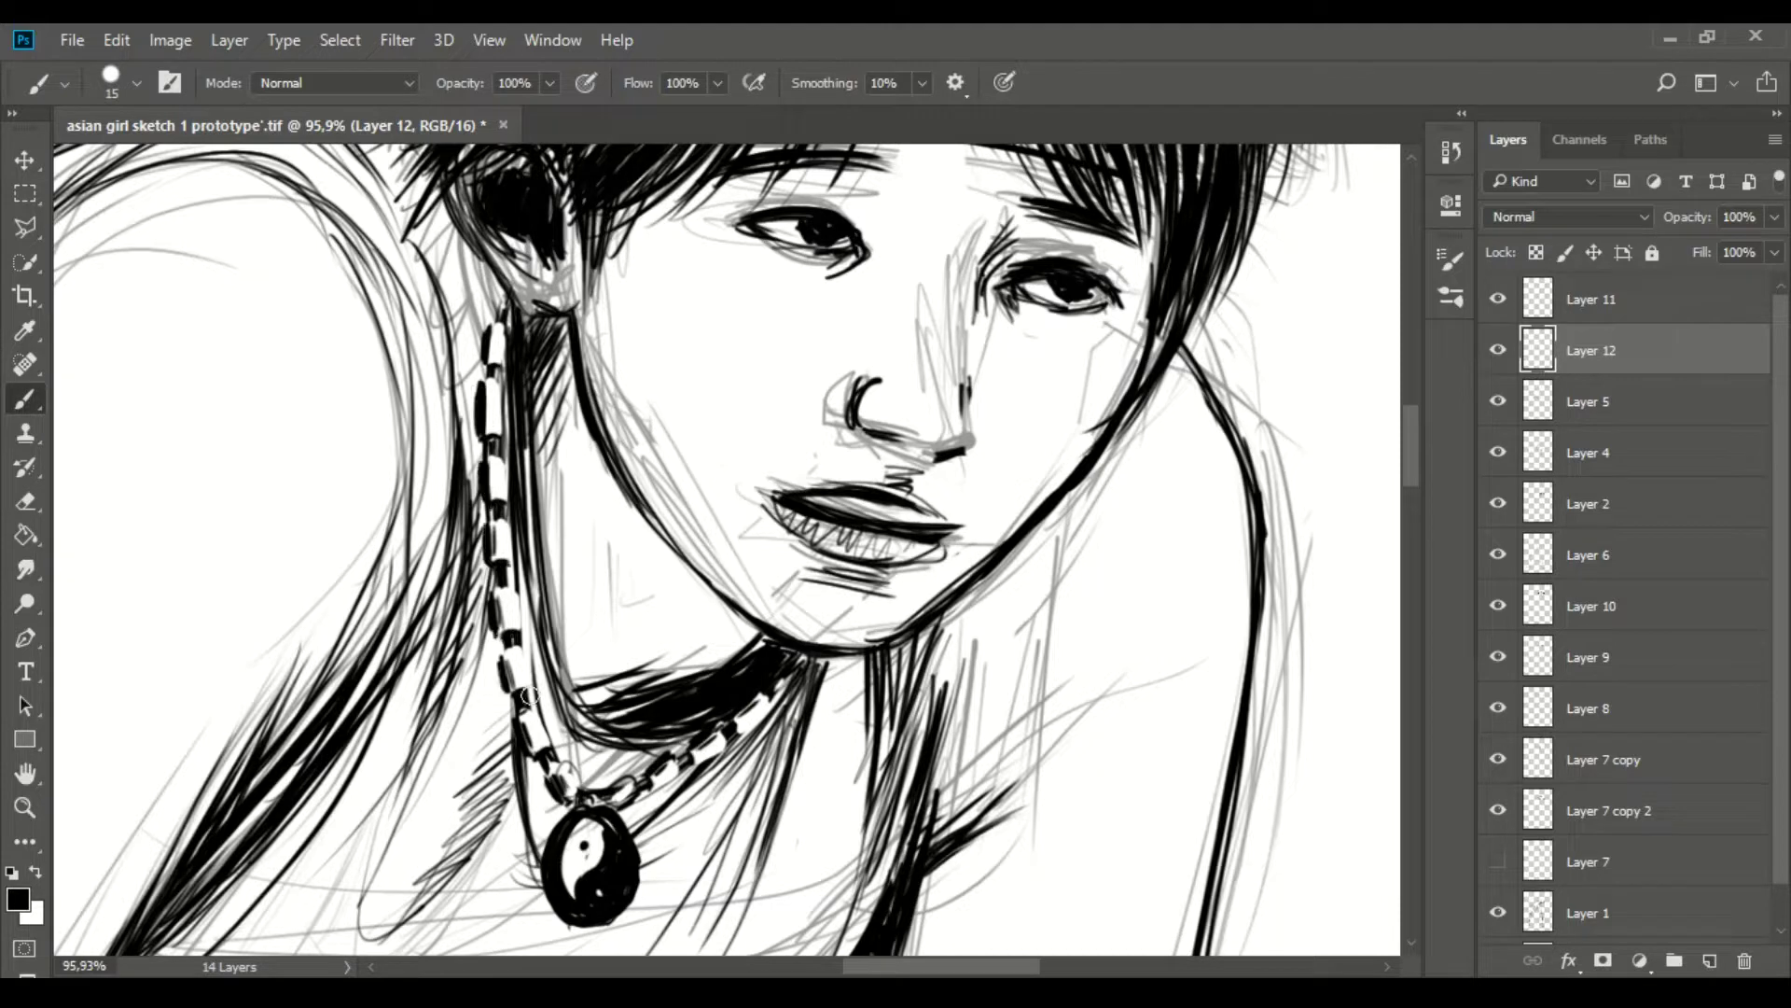
# - Select Layer 11, swap colours, zoom out and hide Layer 7 copy 2
pyautogui.hotkey('alt', ']')
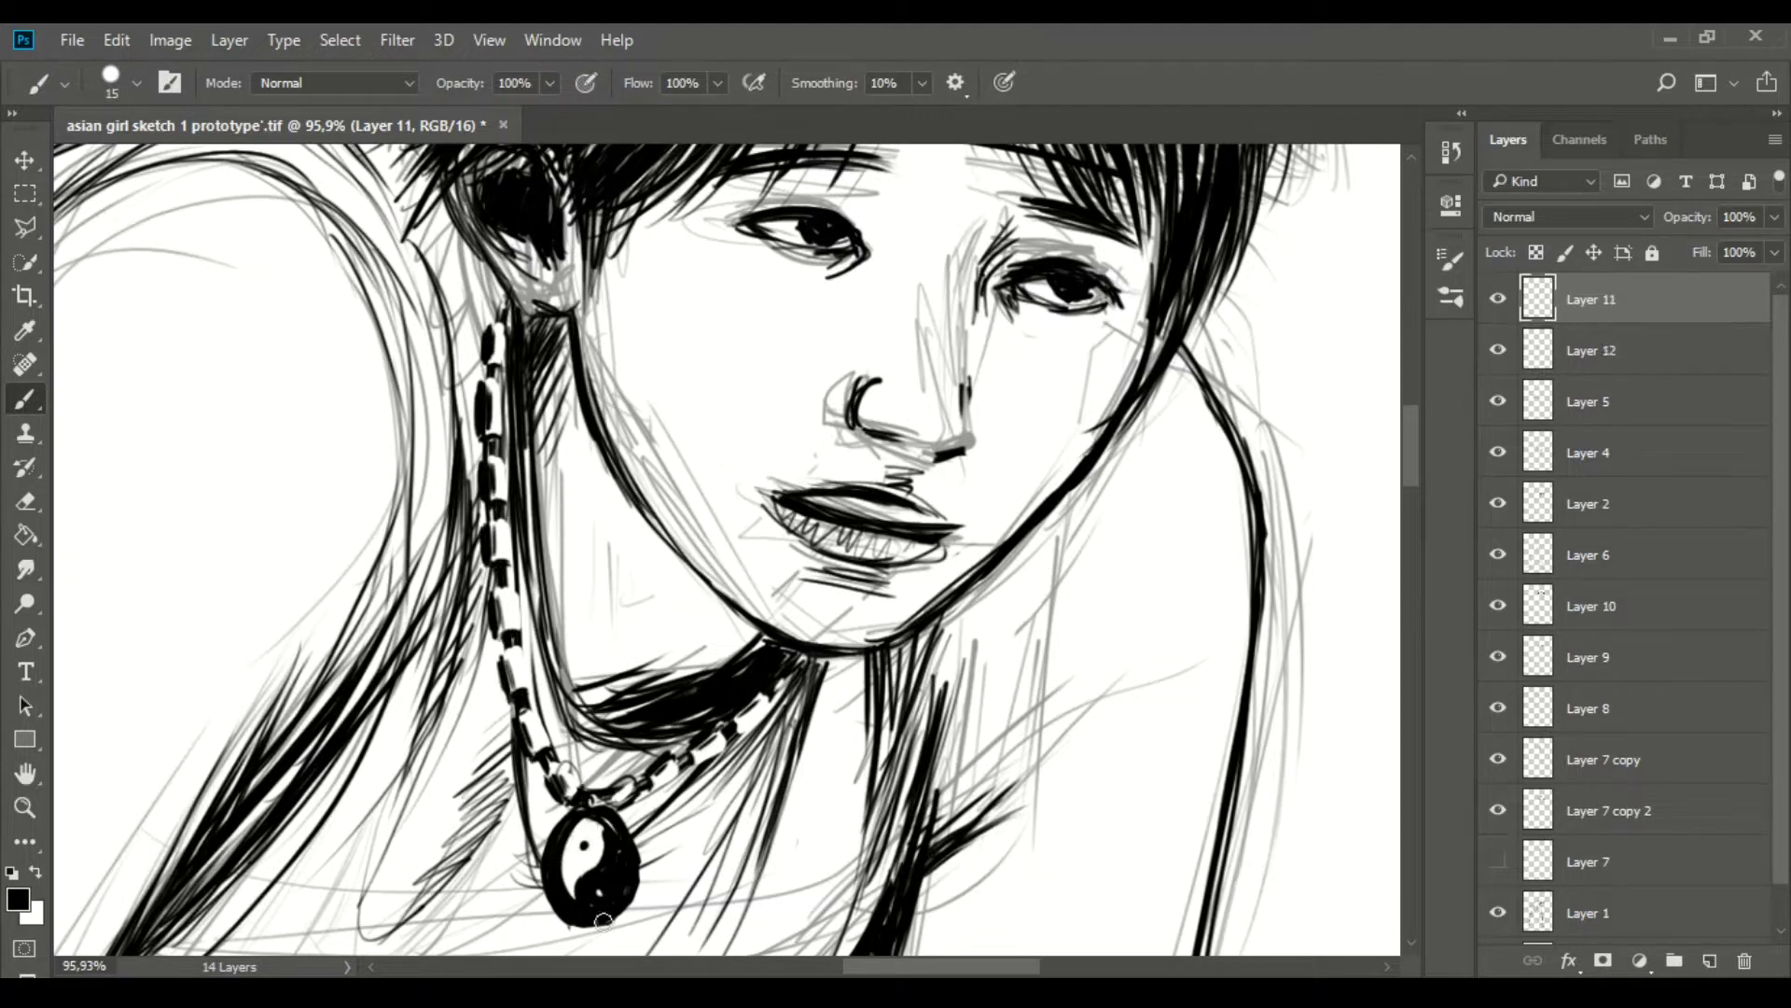
pyautogui.press('x')
pyautogui.press('z')
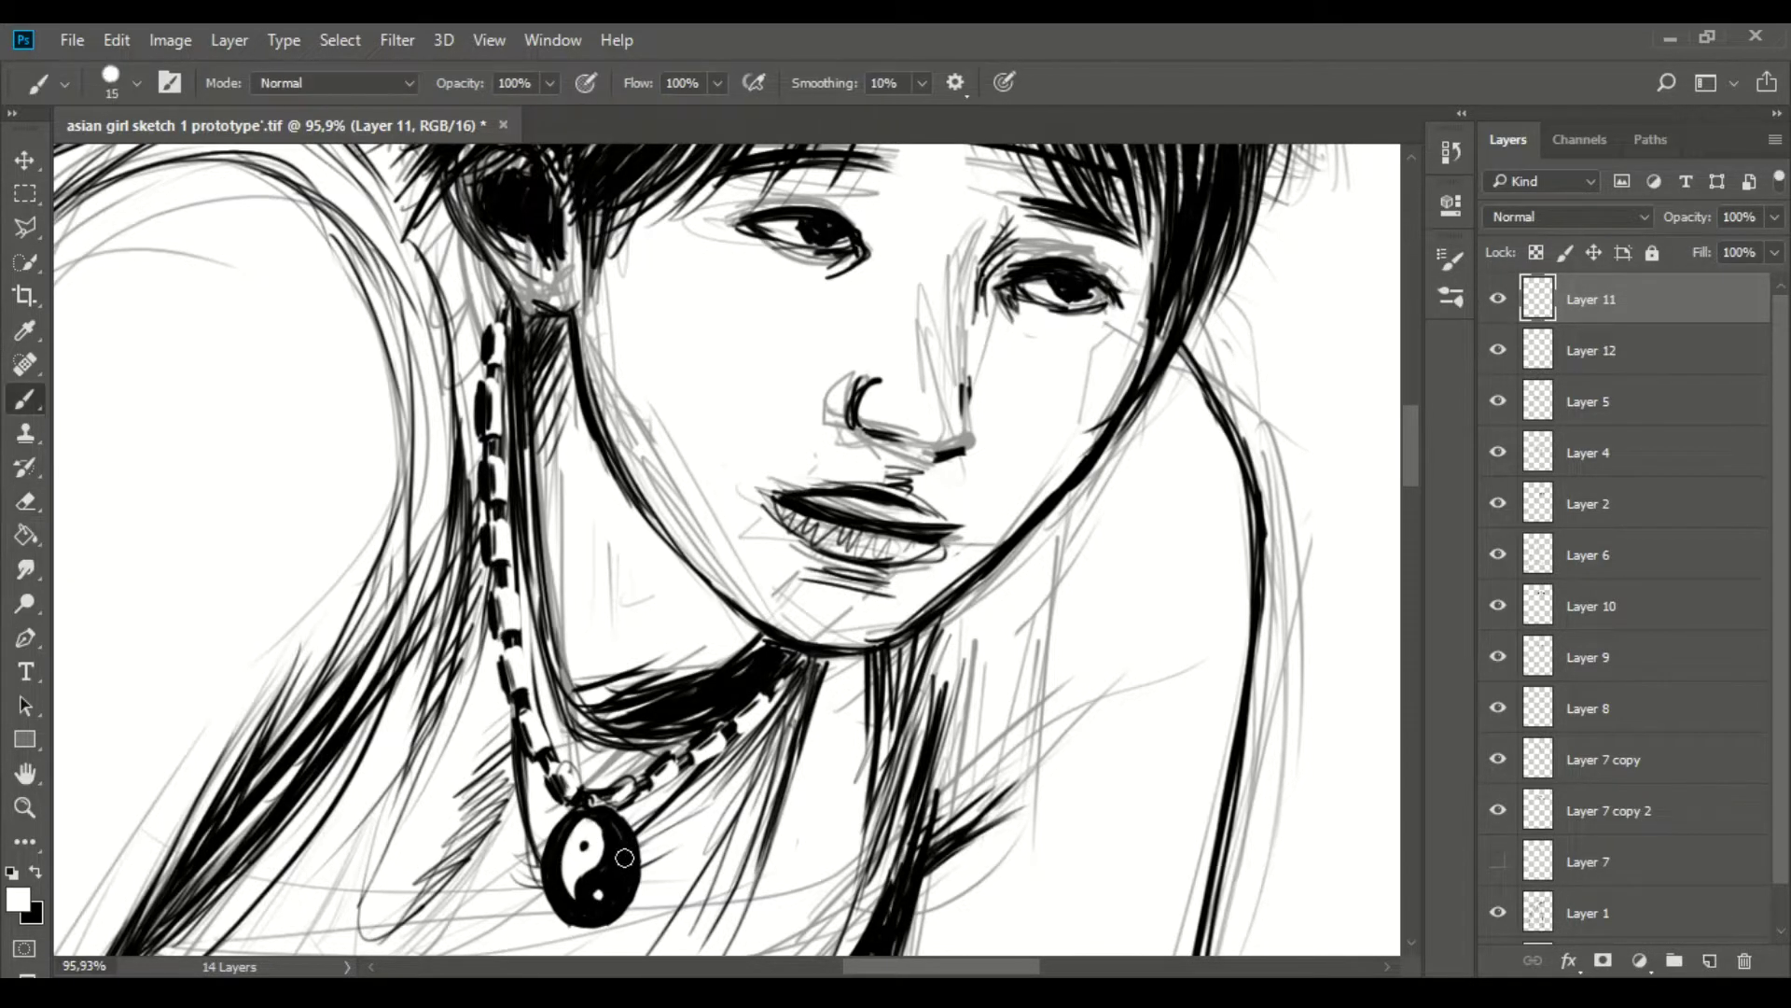
pyautogui.hotkey('ctrl', '-')
pyautogui.hotkey('ctrl', '-')
pyautogui.hotkey('ctrl', '-')
pyautogui.click(1498, 769)
# - Move Layers 10, 9 and 7 copy higher in the Layers panel
pyautogui.moveTo(1586, 561); pyautogui.dragTo(1586, 382)
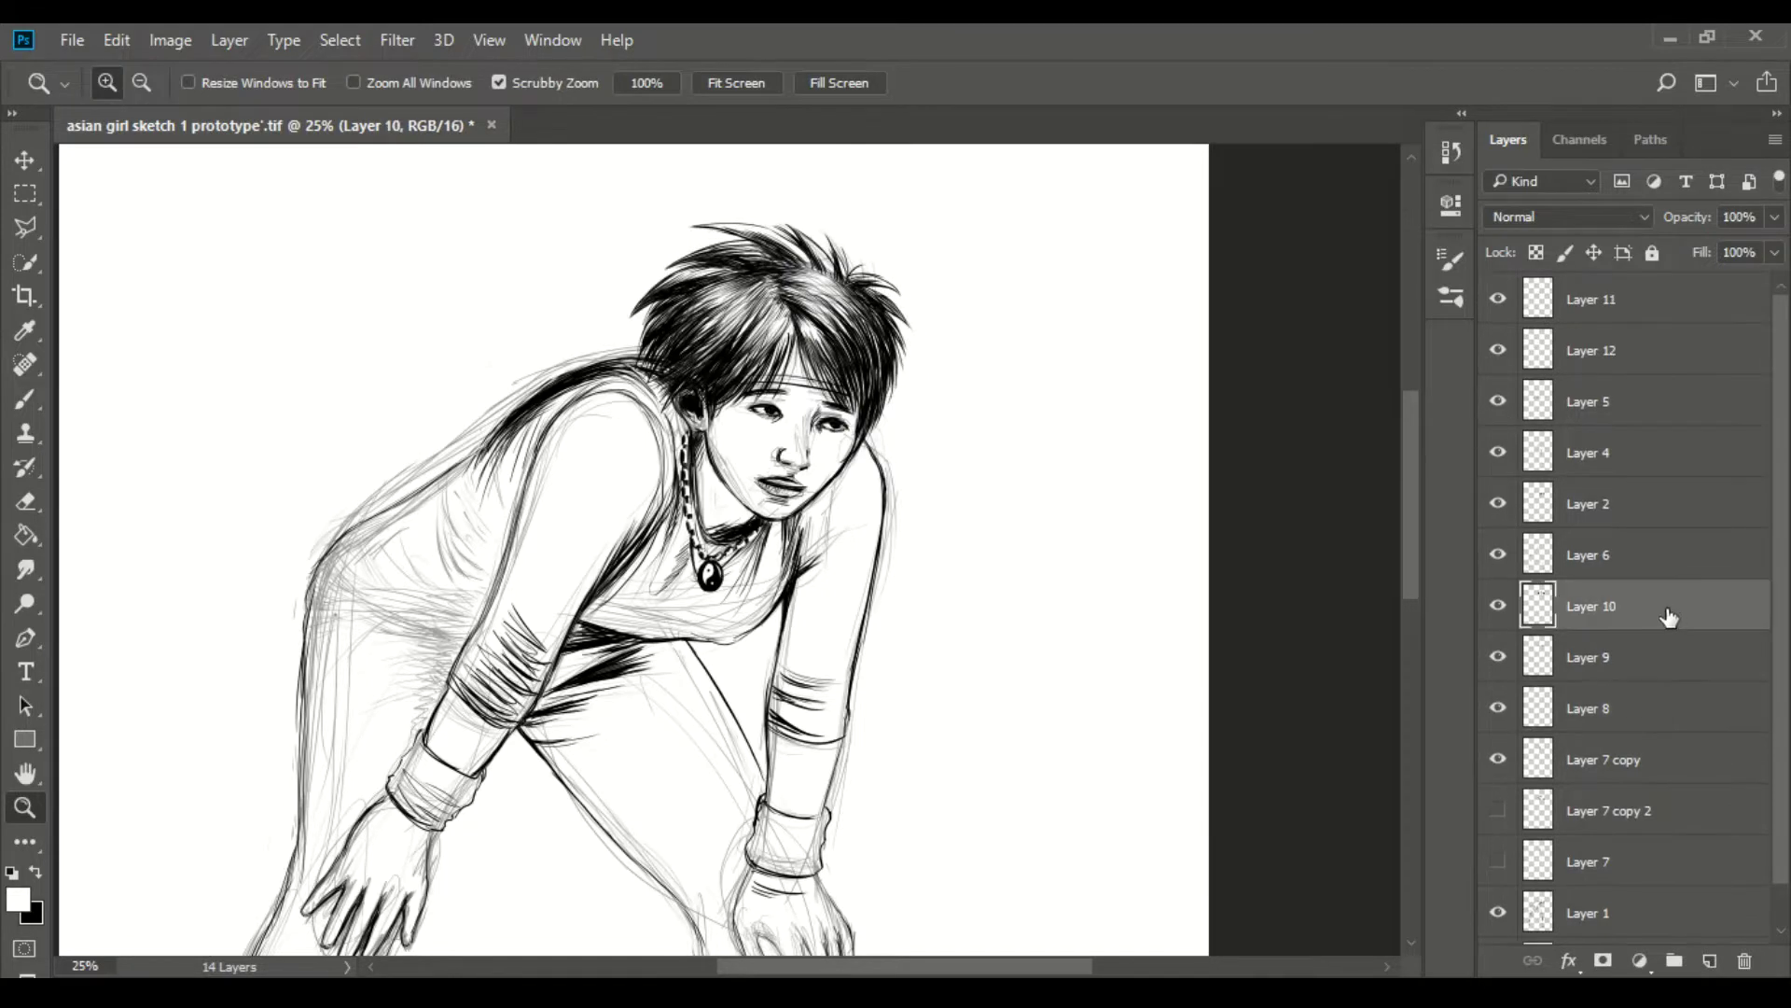
pyautogui.moveTo(1673, 612); pyautogui.dragTo(1693, 420)
pyautogui.moveTo(1600, 770); pyautogui.dragTo(1600, 485)
pyautogui.hotkey('alt', ']')
pyautogui.hotkey('alt', ']')
# - Add black strands to the lower hair, near the forehead and on the crown
pyautogui.moveTo(751, 215); pyautogui.dragTo(840, 215)
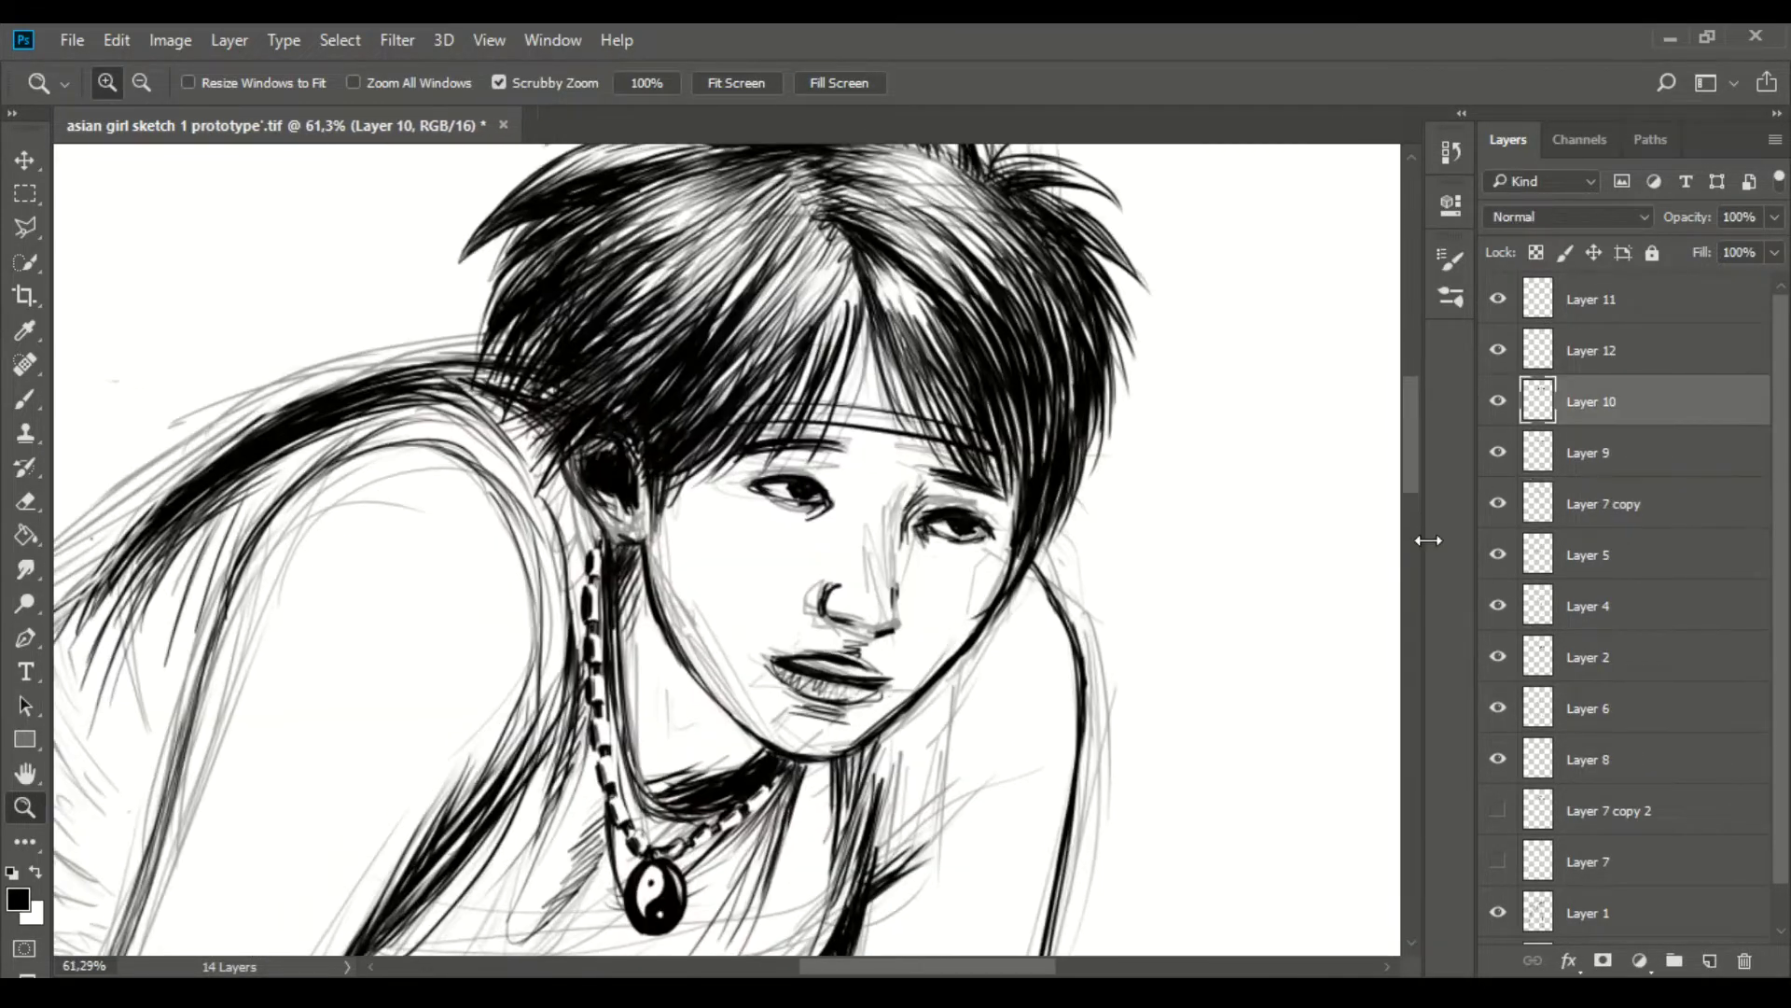
pyautogui.press('b')
pyautogui.press('x')
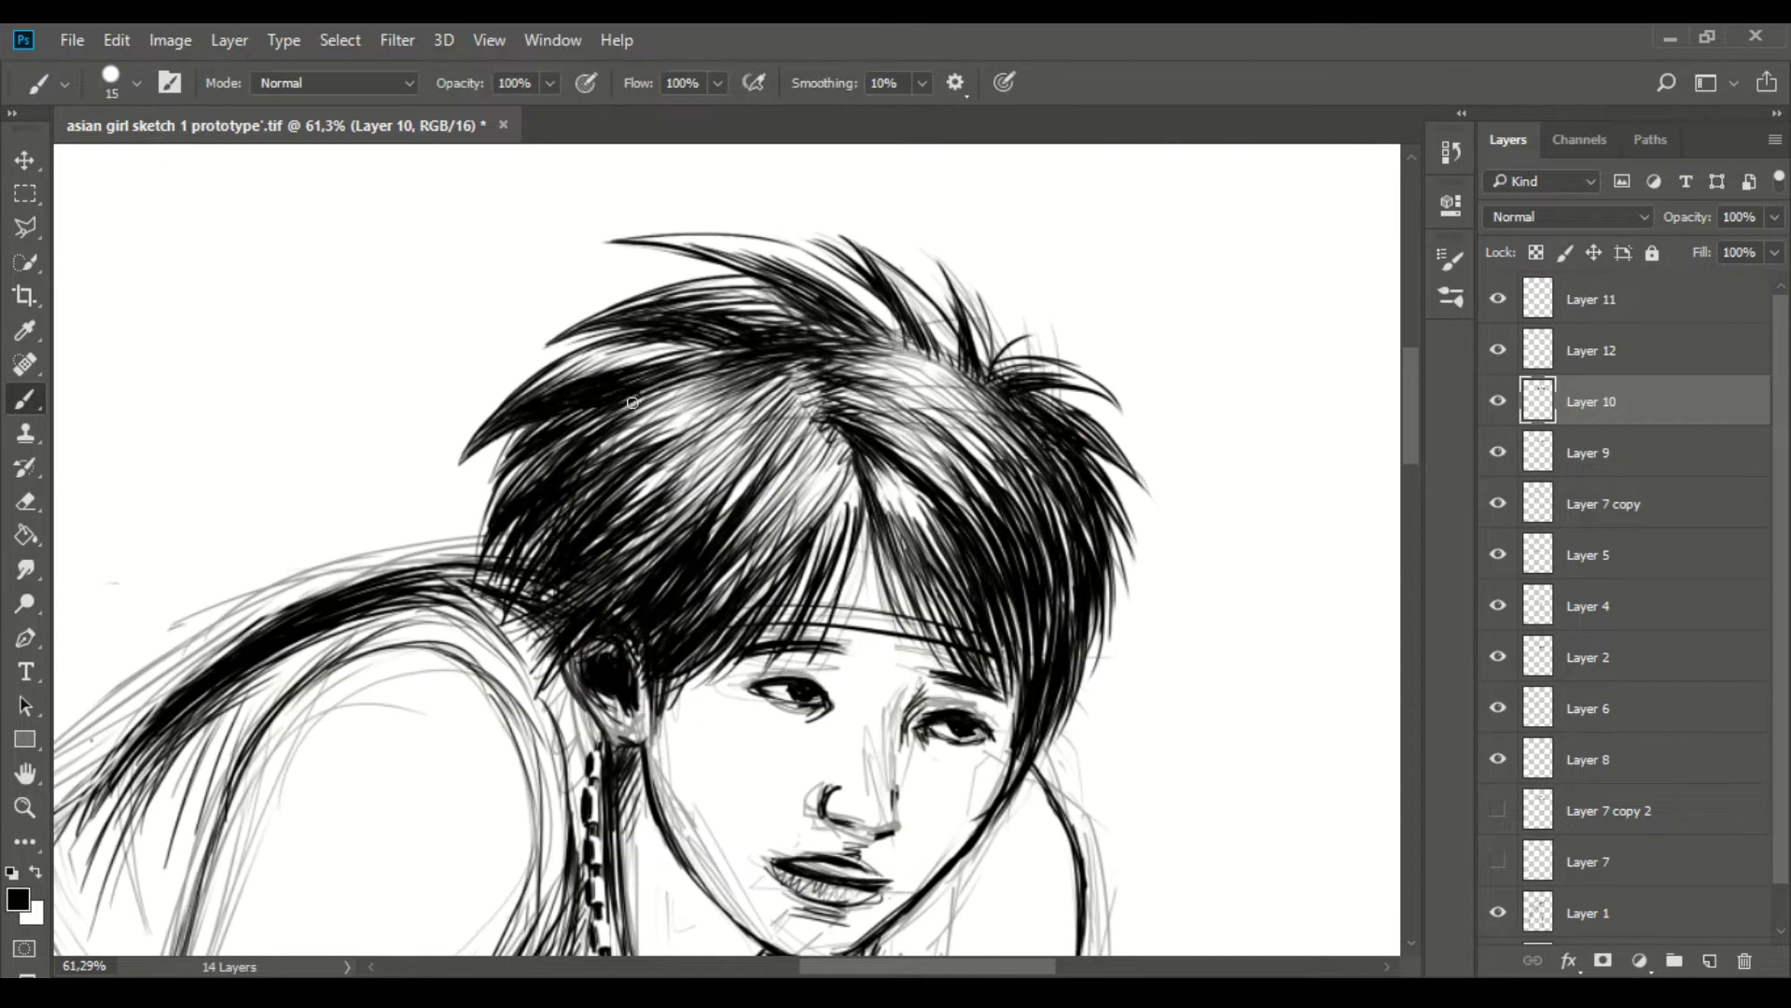
pyautogui.moveTo(633, 403)
pyautogui.mouseDown()
pyautogui.moveTo(714, 428)
pyautogui.moveTo(731, 458)
pyautogui.mouseUp()
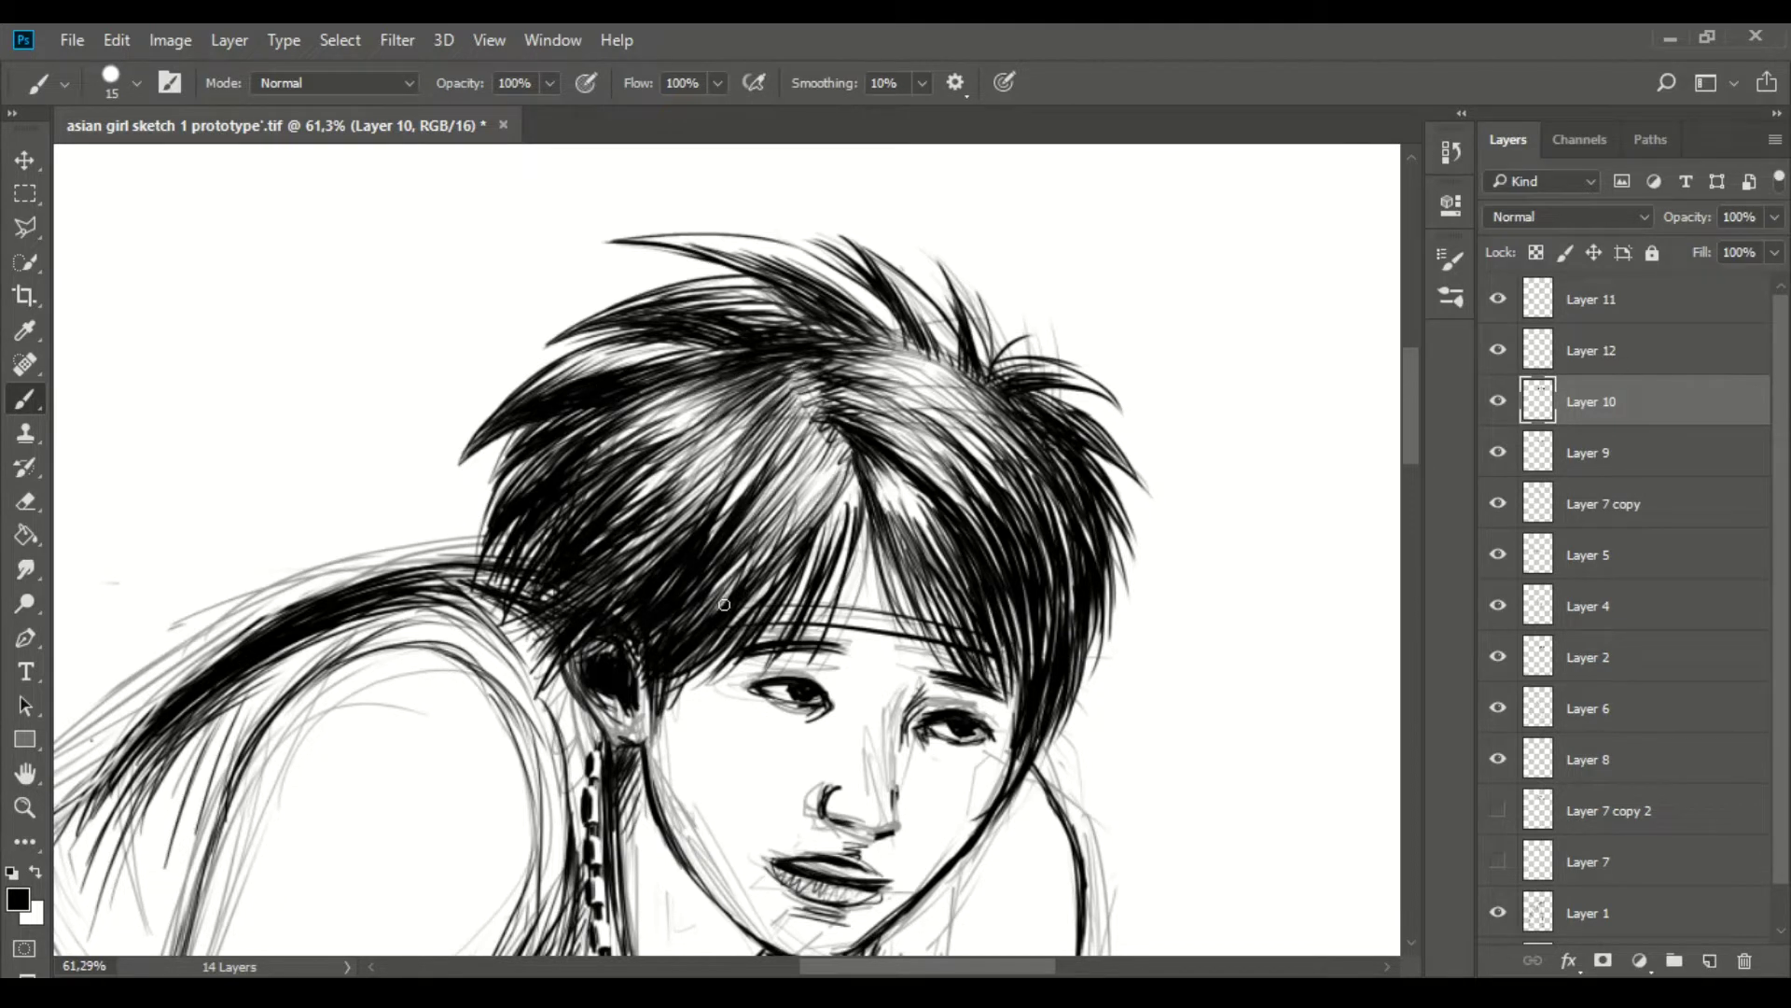
pyautogui.moveTo(724, 604); pyautogui.dragTo(730, 480)
pyautogui.moveTo(644, 504); pyautogui.dragTo(666, 333)
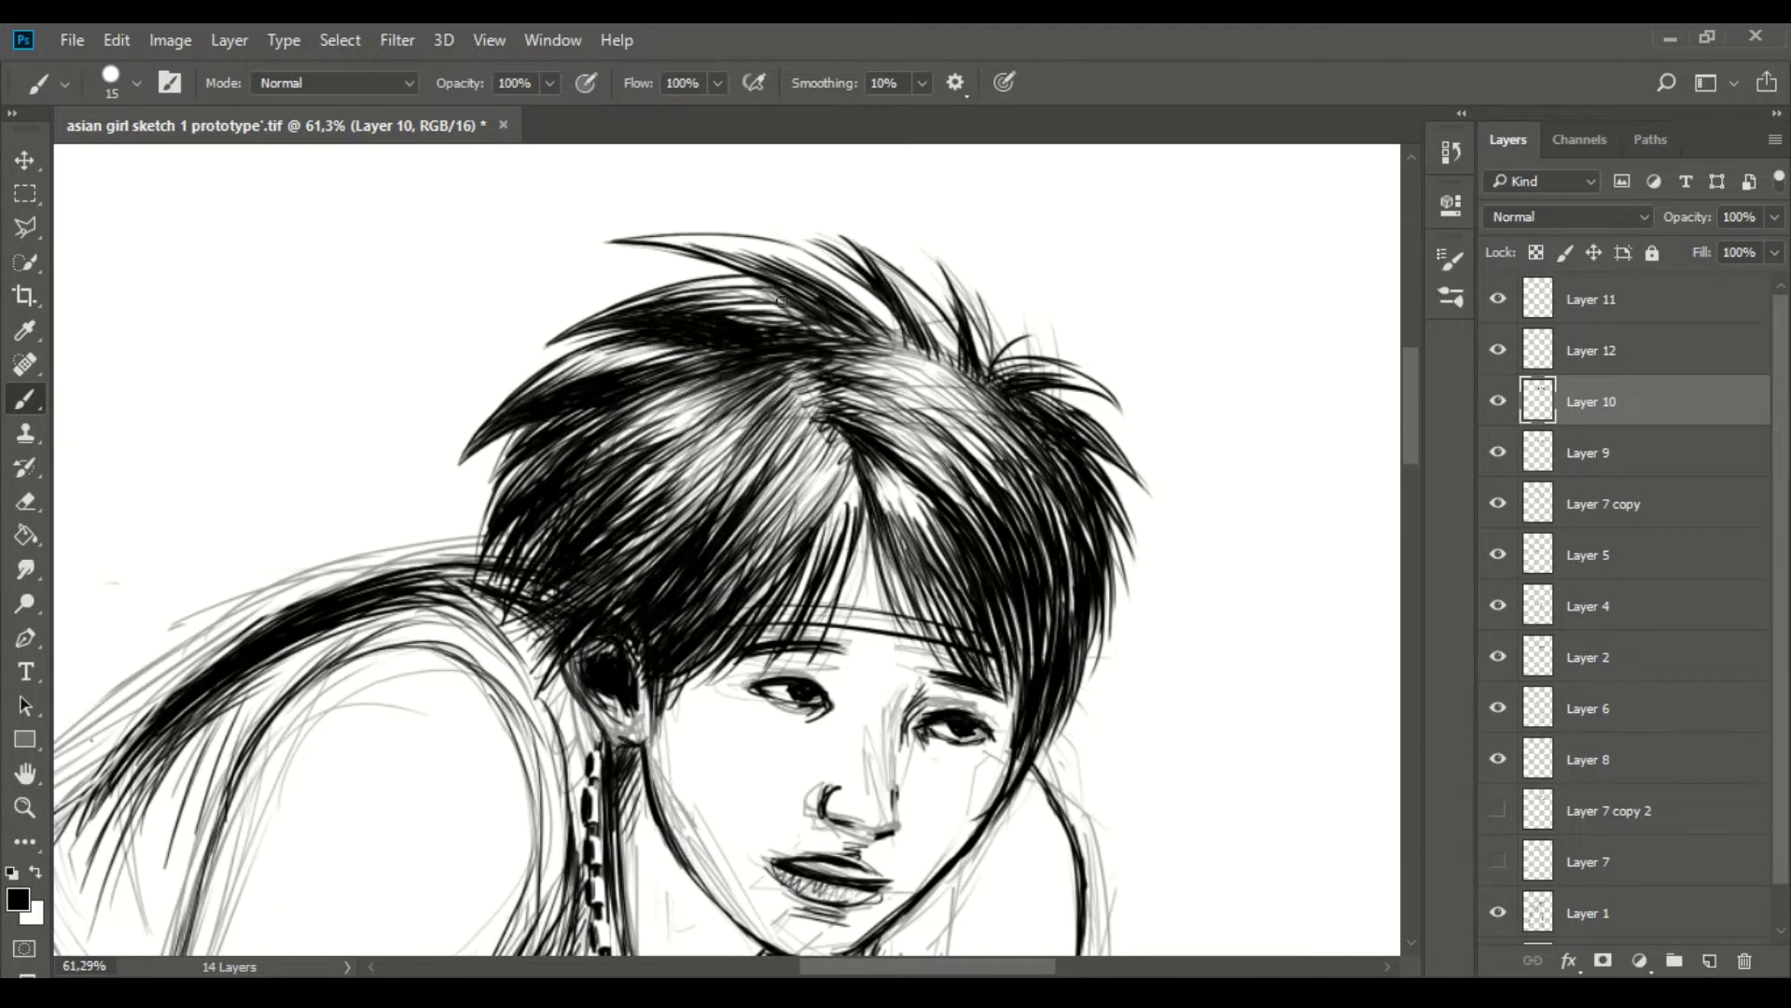
pyautogui.moveTo(865, 360); pyautogui.dragTo(754, 260)
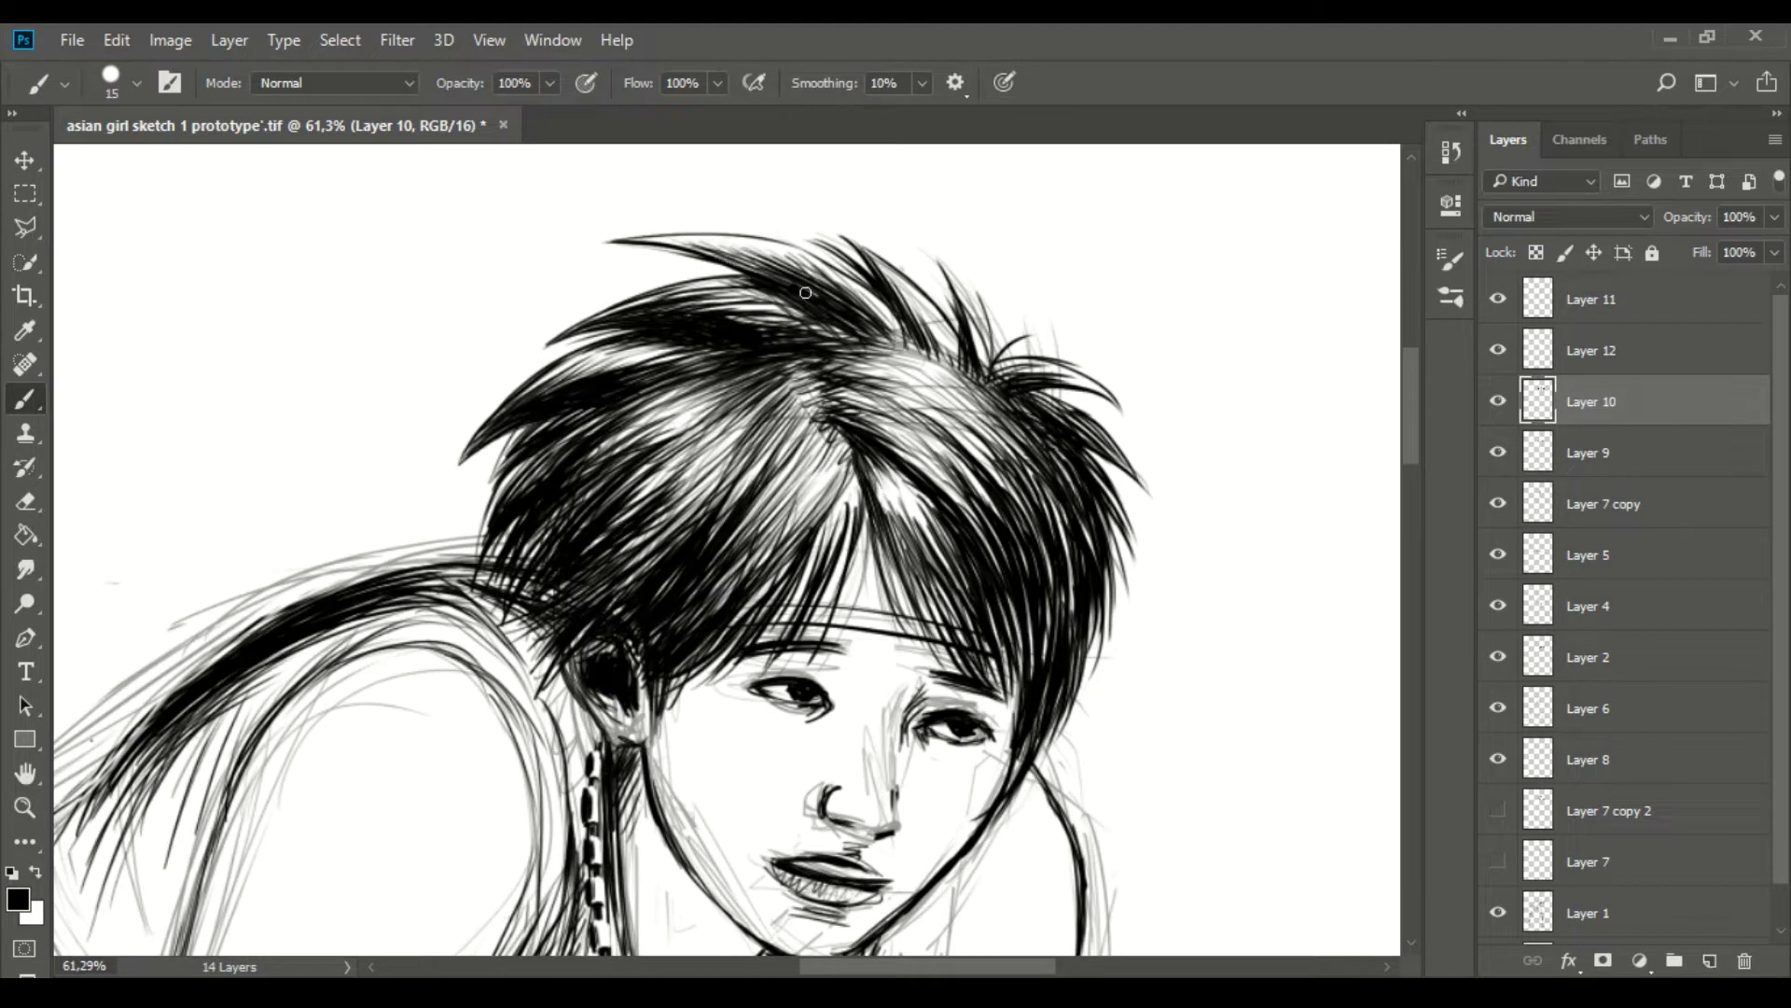
pyautogui.moveTo(809, 314); pyautogui.dragTo(951, 359)
# - Paint faint white hair highlights on new Layer 13, then add Layer 14 with black paint
pyautogui.hotkey('ctrl', 'shift', 'alt', 'n')
pyautogui.press('x')
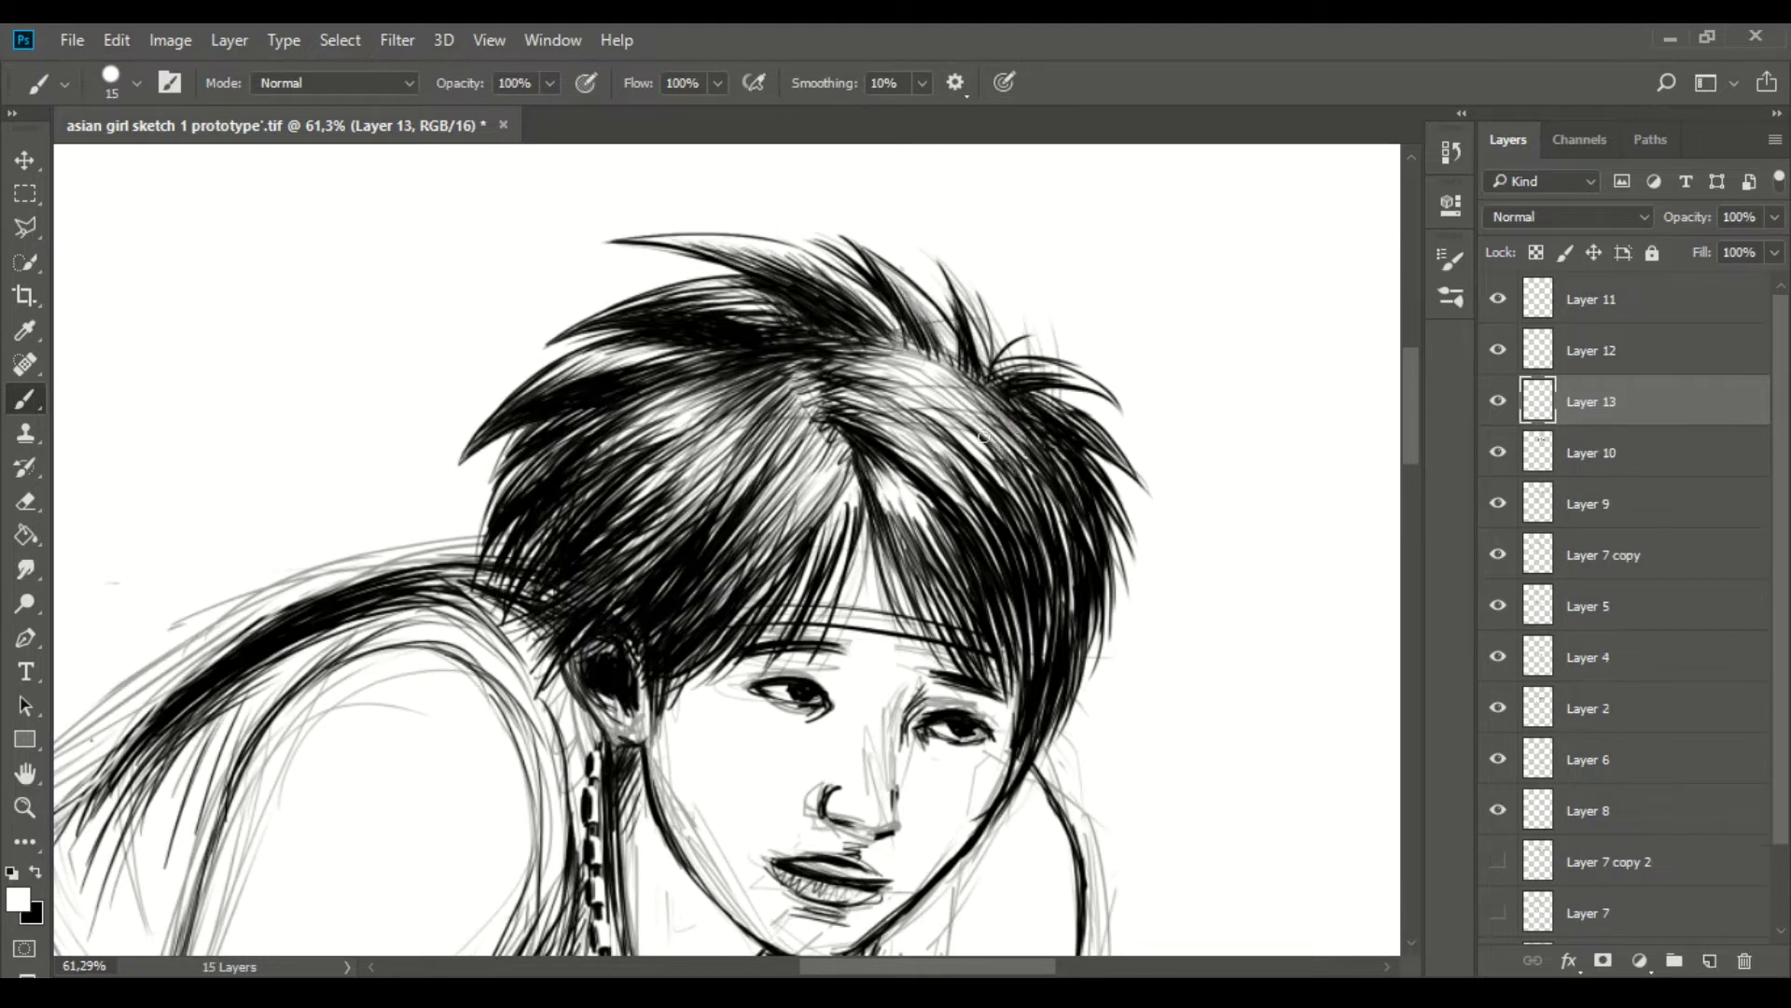
pyautogui.moveTo(747, 508); pyautogui.dragTo(811, 434)
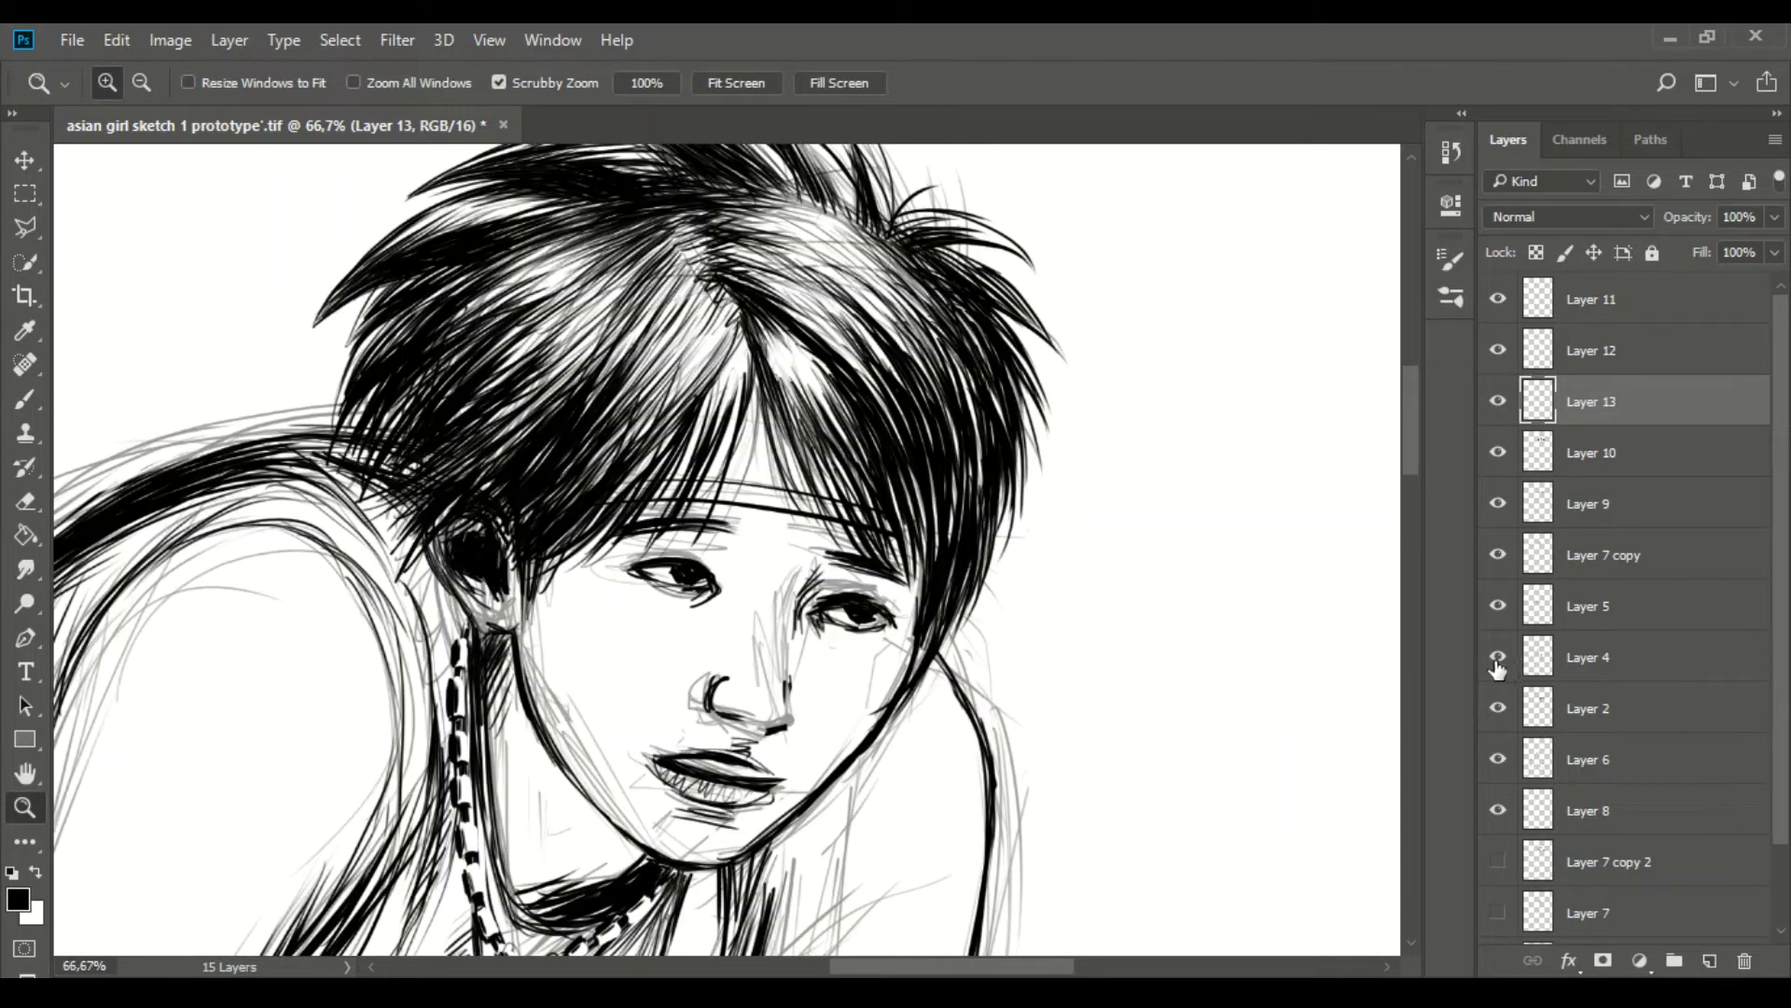
pyautogui.click(1586, 606)
pyautogui.hotkey('ctrl', 'shift', 'alt', 'n')
pyautogui.press('x')
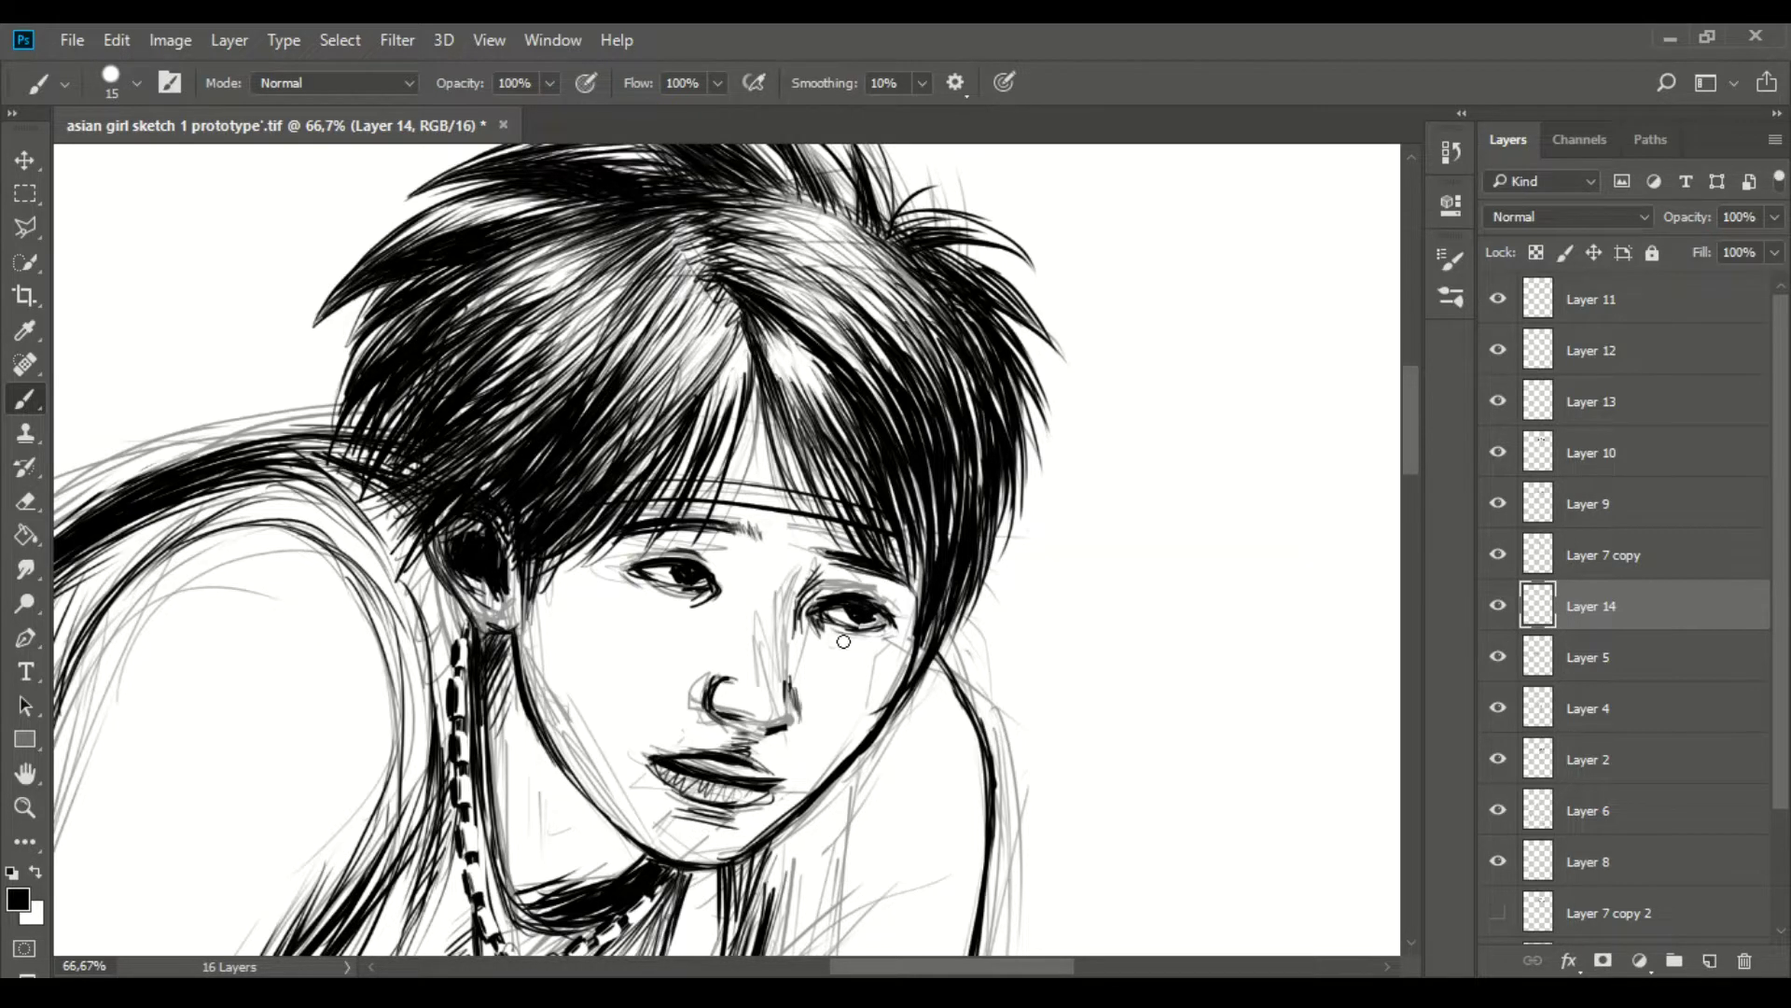
pyautogui.press('z')
pyautogui.scroll(-3, 1623, 653)
# - Ink the back of the left leg, the left heel and sole, and ankle hatching
pyautogui.click(1497, 715)
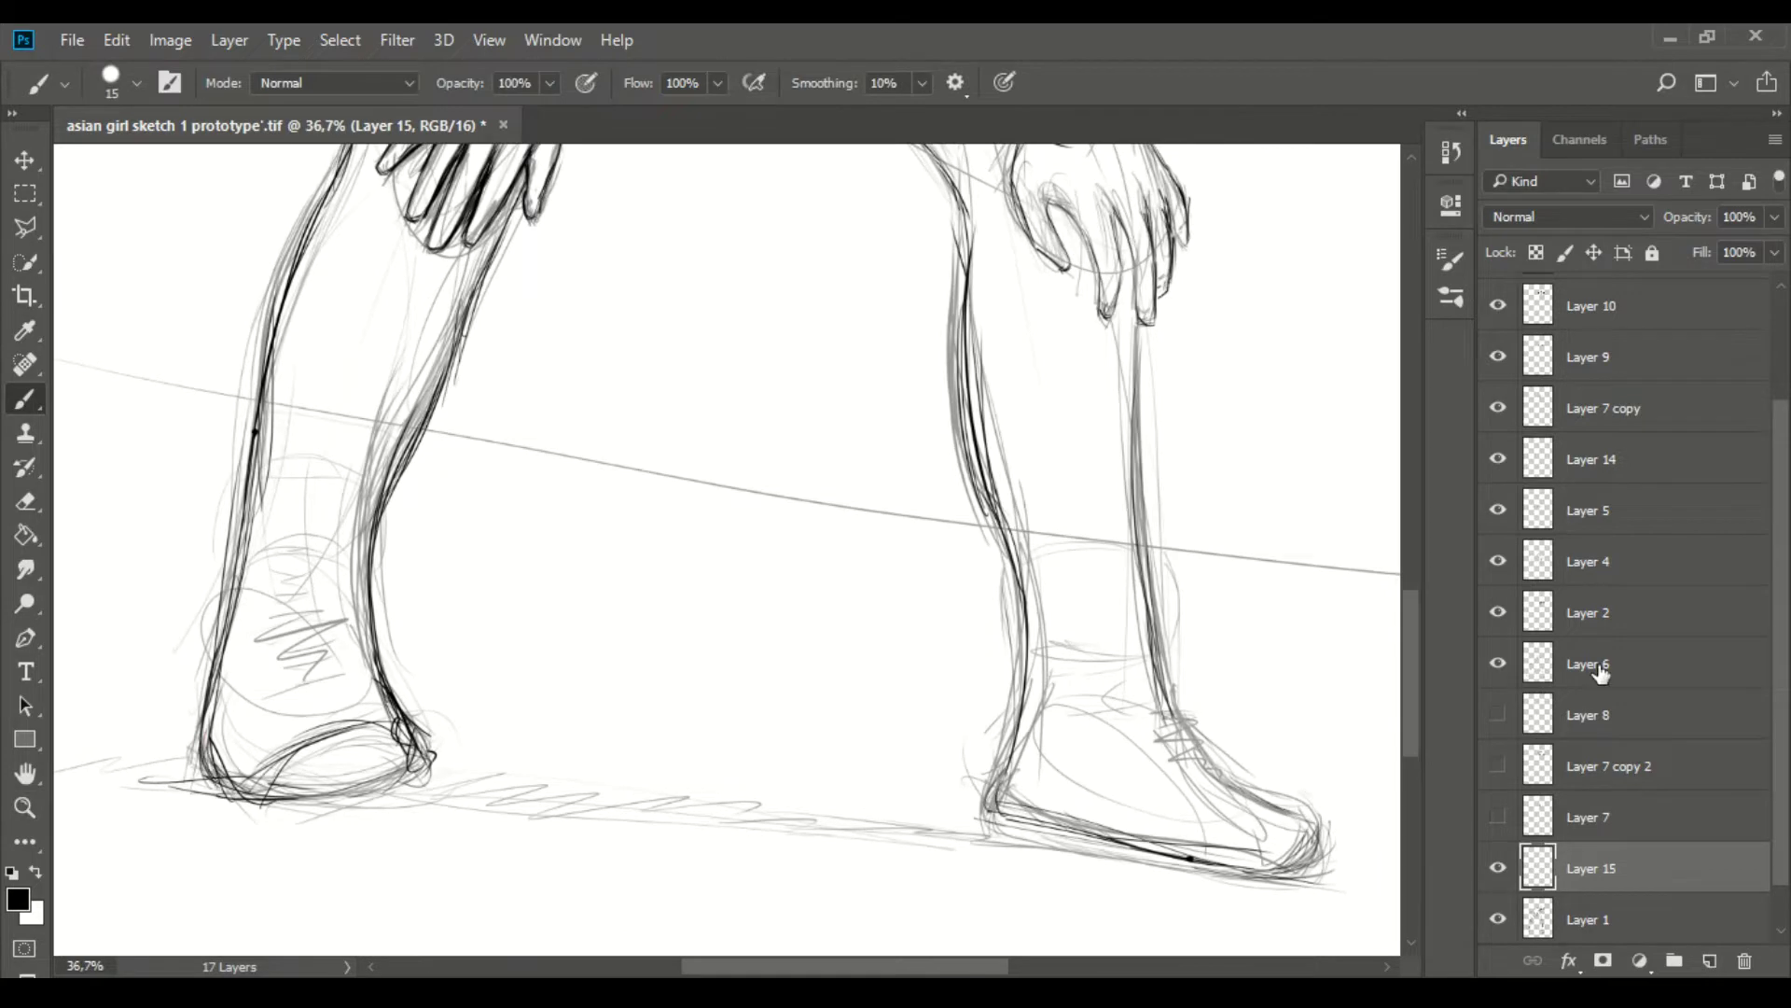
pyautogui.hotkey('ctrl', 'z')
pyautogui.moveTo(251, 592); pyautogui.dragTo(389, 800)
pyautogui.moveTo(366, 646)
pyautogui.mouseDown()
pyautogui.moveTo(423, 385)
pyautogui.moveTo(508, 215)
pyautogui.mouseUp()
pyautogui.moveTo(201, 788)
pyautogui.mouseDown()
pyautogui.moveTo(266, 326)
pyautogui.moveTo(317, 196)
pyautogui.mouseUp()
pyautogui.scroll(3, 1289, 514)
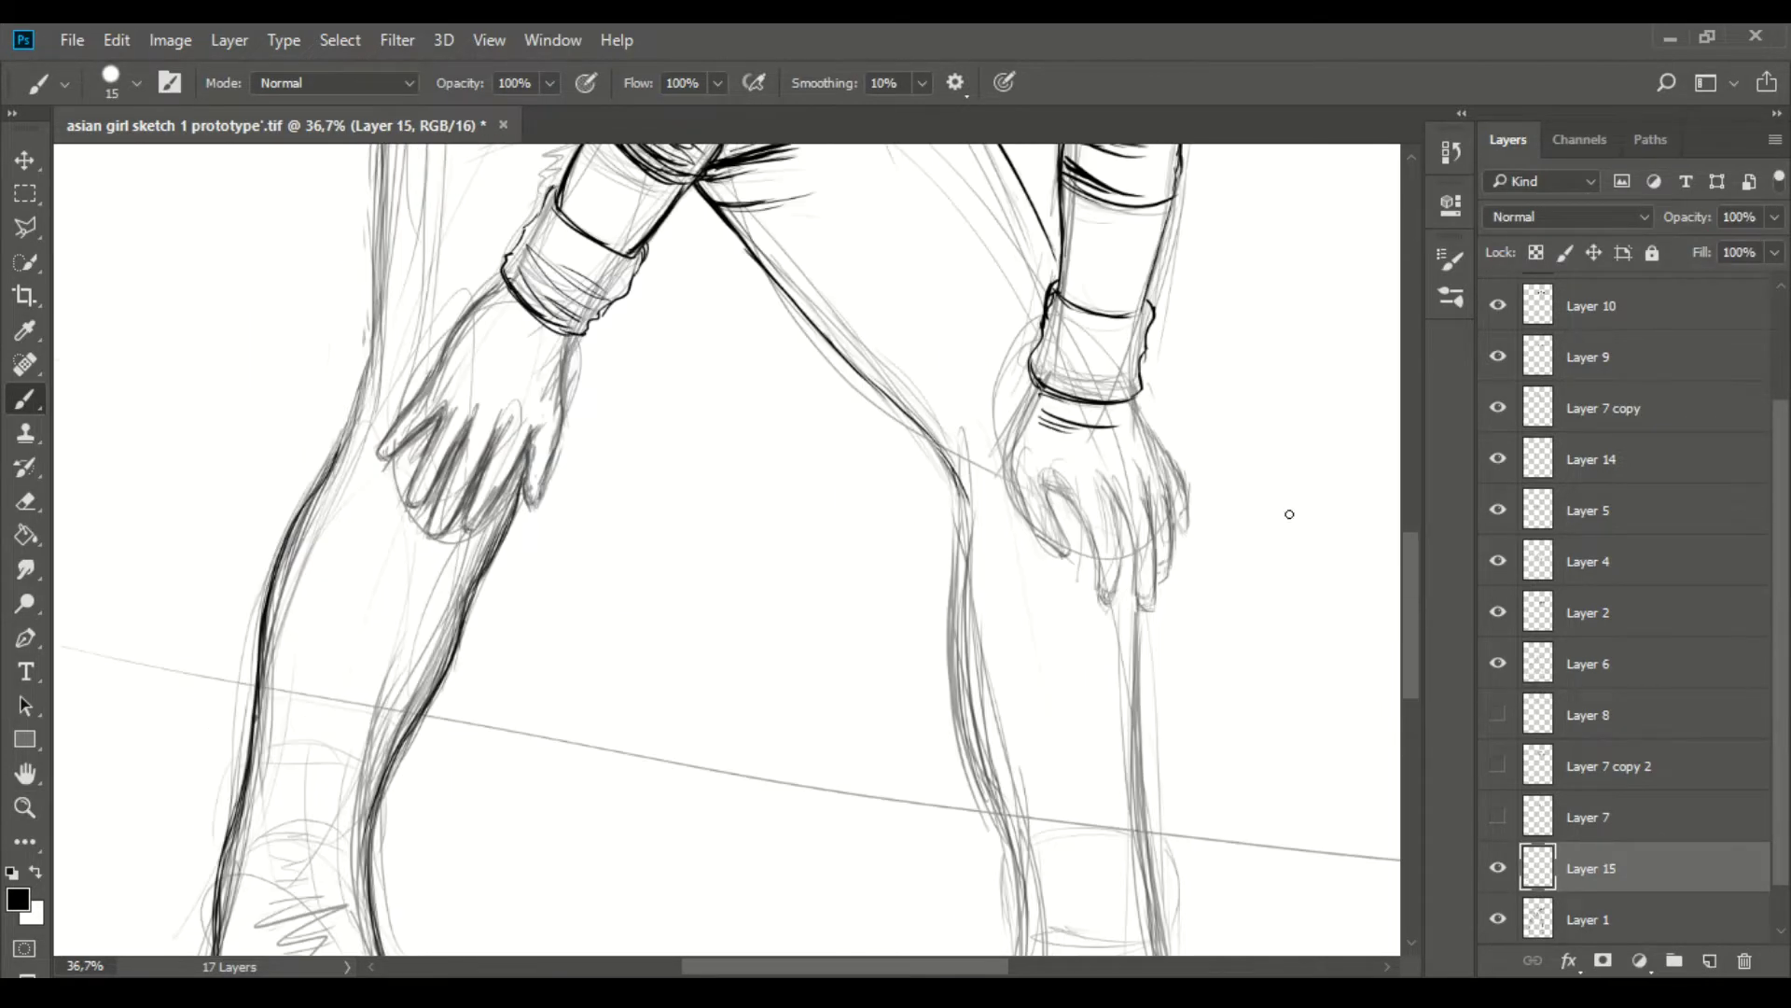
pyautogui.scroll(3, 351, 417)
pyautogui.moveTo(381, 644); pyautogui.dragTo(372, 498)
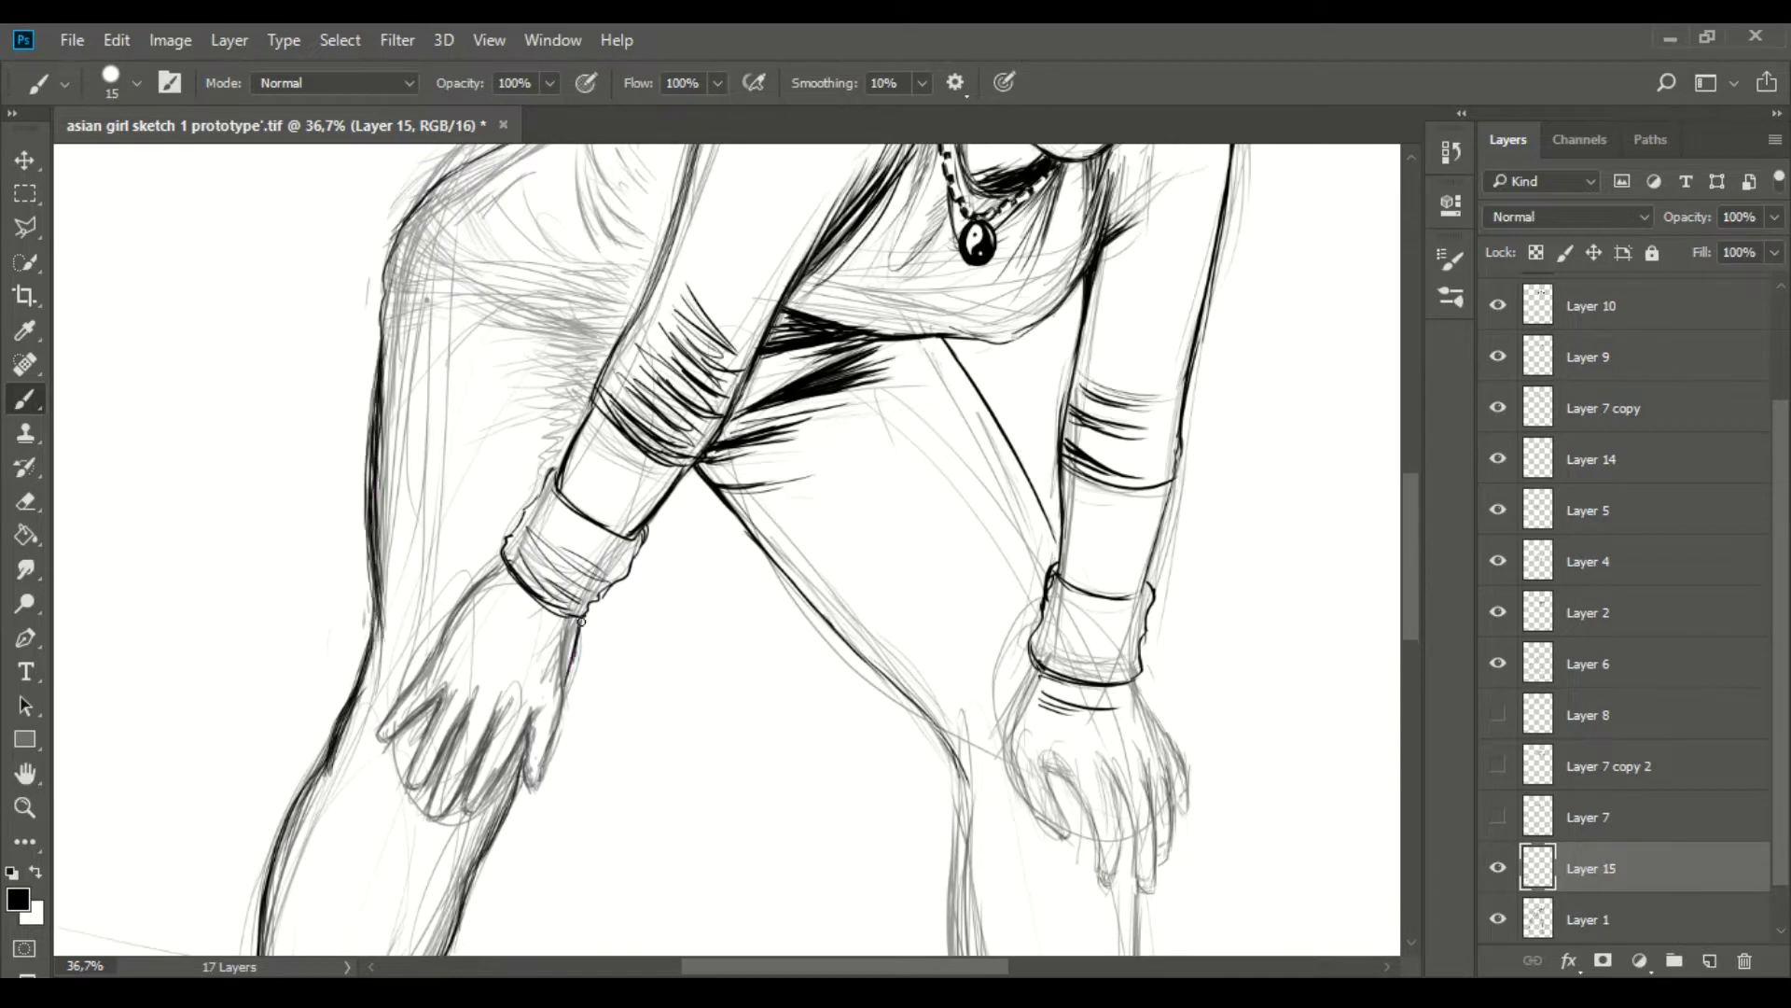
pyautogui.moveTo(386, 296); pyautogui.dragTo(415, 213)
pyautogui.moveTo(1407, 574); pyautogui.dragTo(1407, 714)
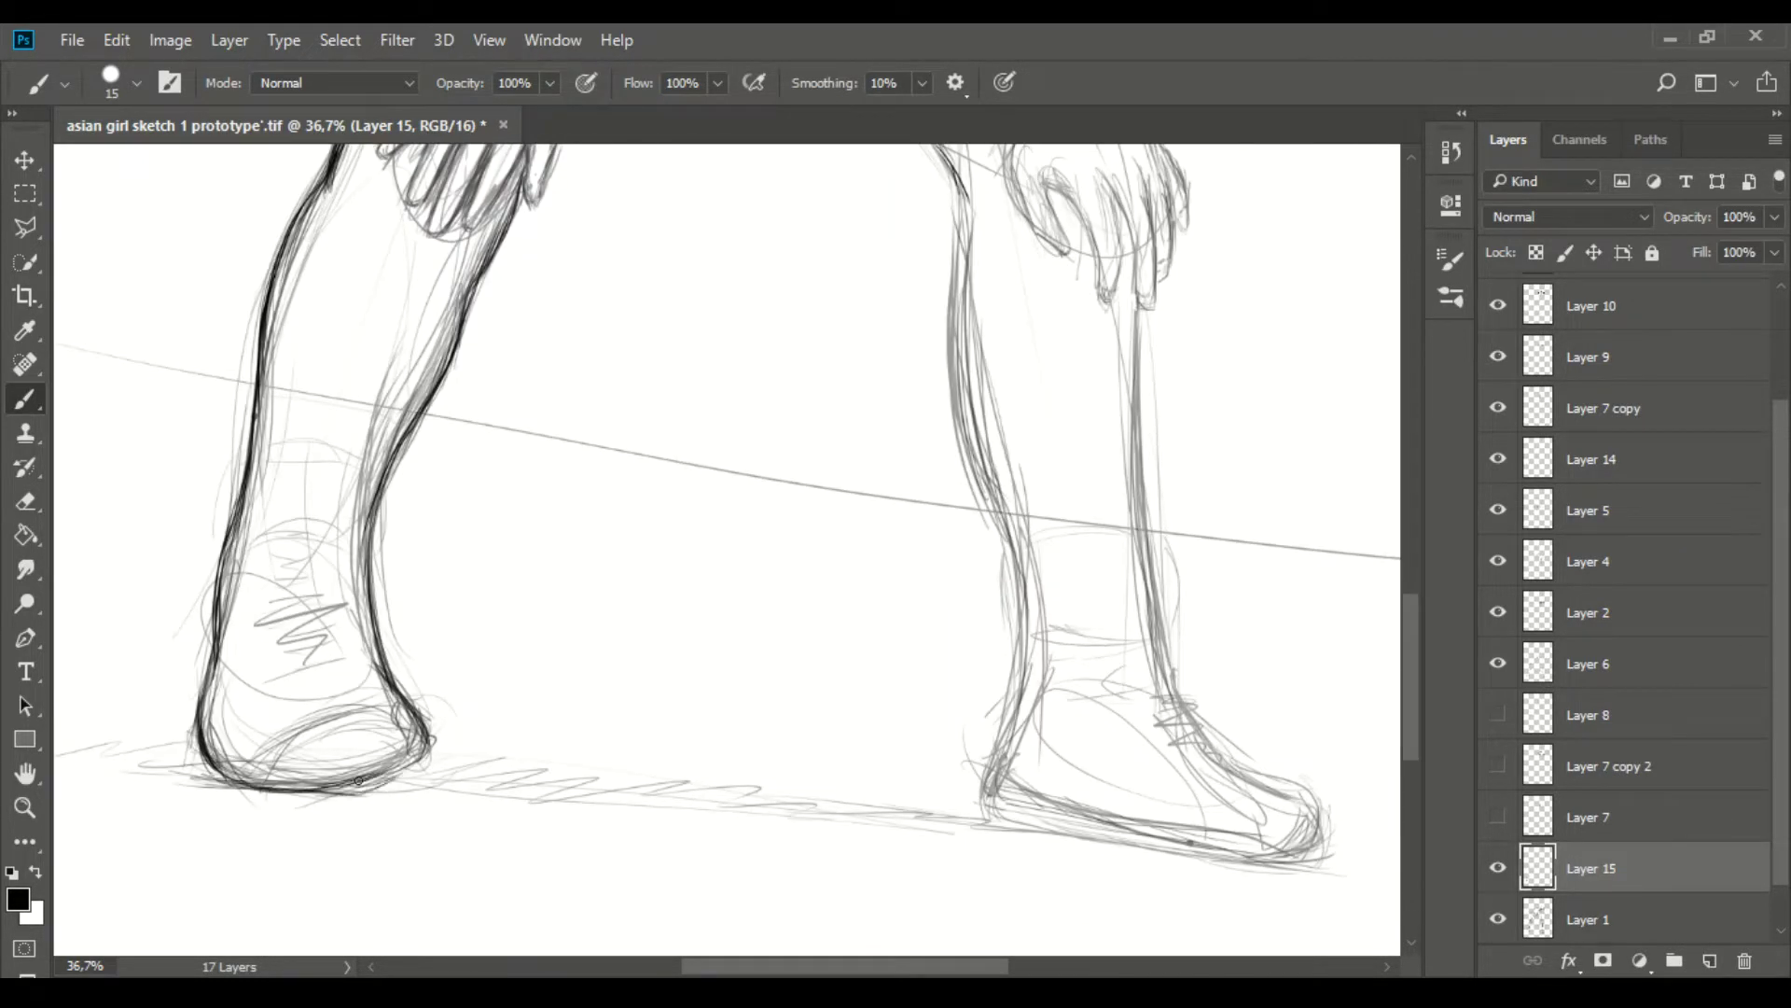
pyautogui.moveTo(359, 780); pyautogui.dragTo(420, 751)
pyautogui.moveTo(228, 770)
pyautogui.mouseDown()
pyautogui.moveTo(391, 709)
pyautogui.moveTo(282, 634)
pyautogui.mouseUp()
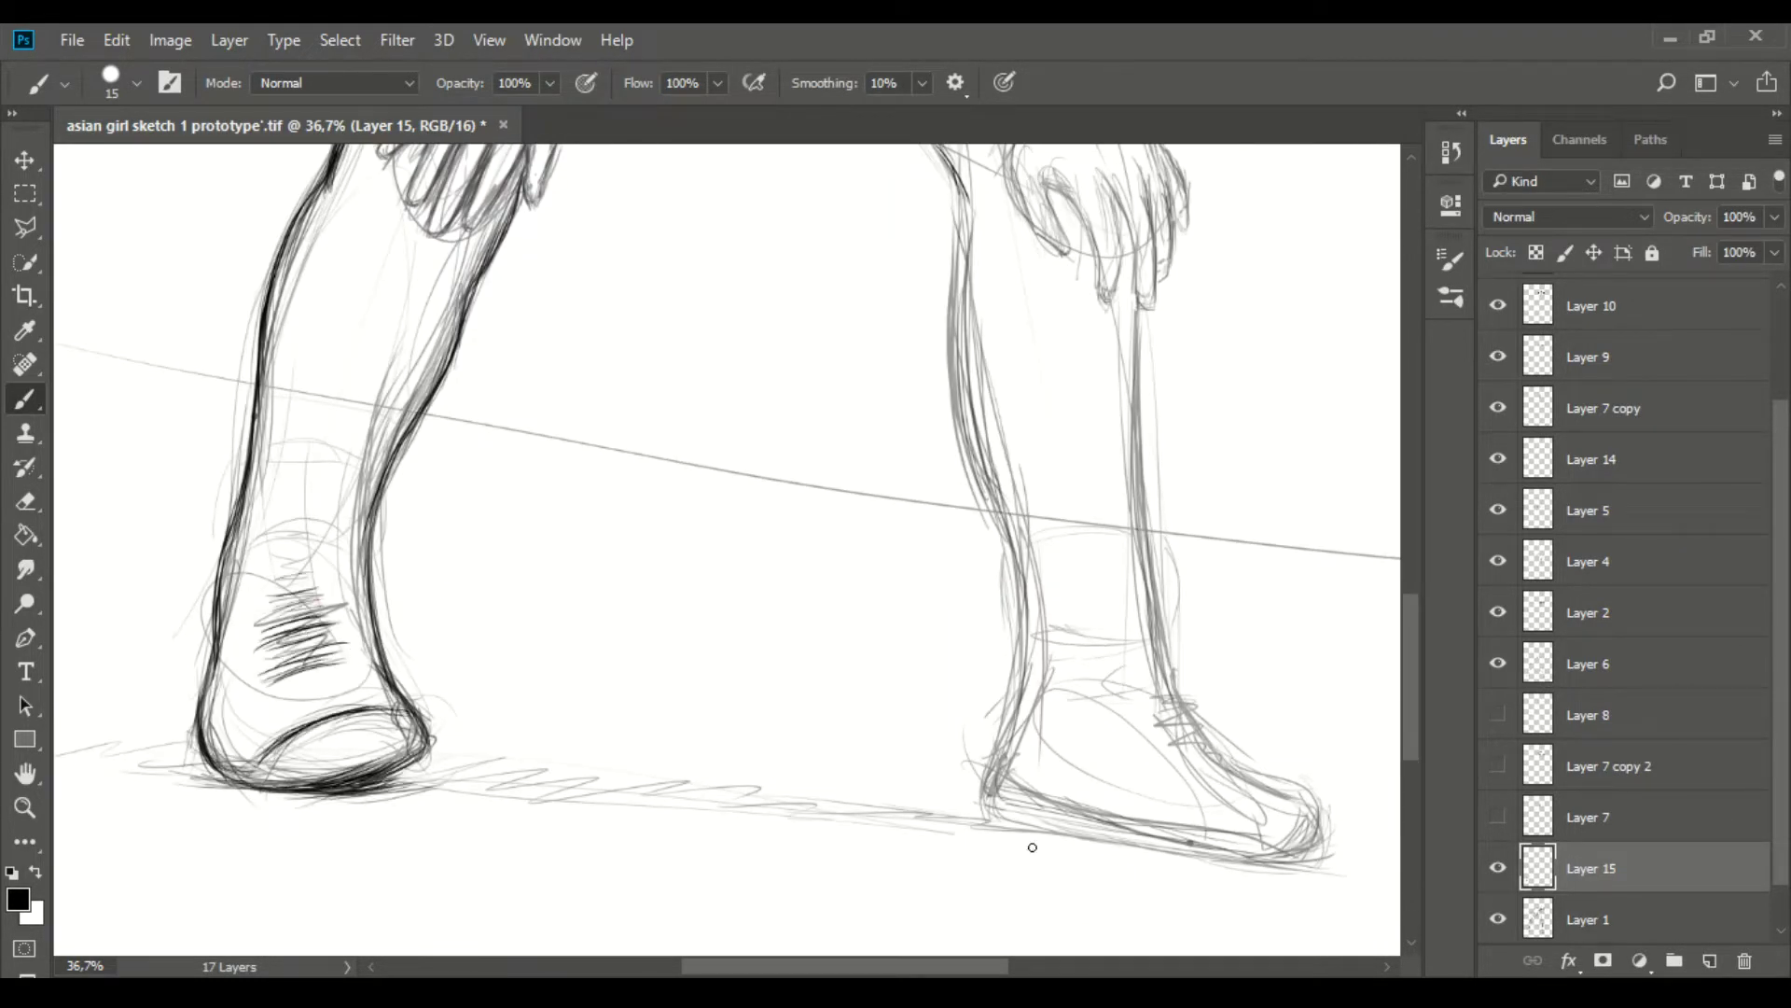
# - Ink bold outlines on the right foot's sole, heel and top, plus the shin and calf
pyautogui.moveTo(992, 829); pyautogui.dragTo(1322, 848)
pyautogui.moveTo(987, 823); pyautogui.dragTo(1305, 863)
pyautogui.moveTo(979, 826); pyautogui.dragTo(988, 787)
pyautogui.moveTo(1166, 691); pyautogui.dragTo(1338, 835)
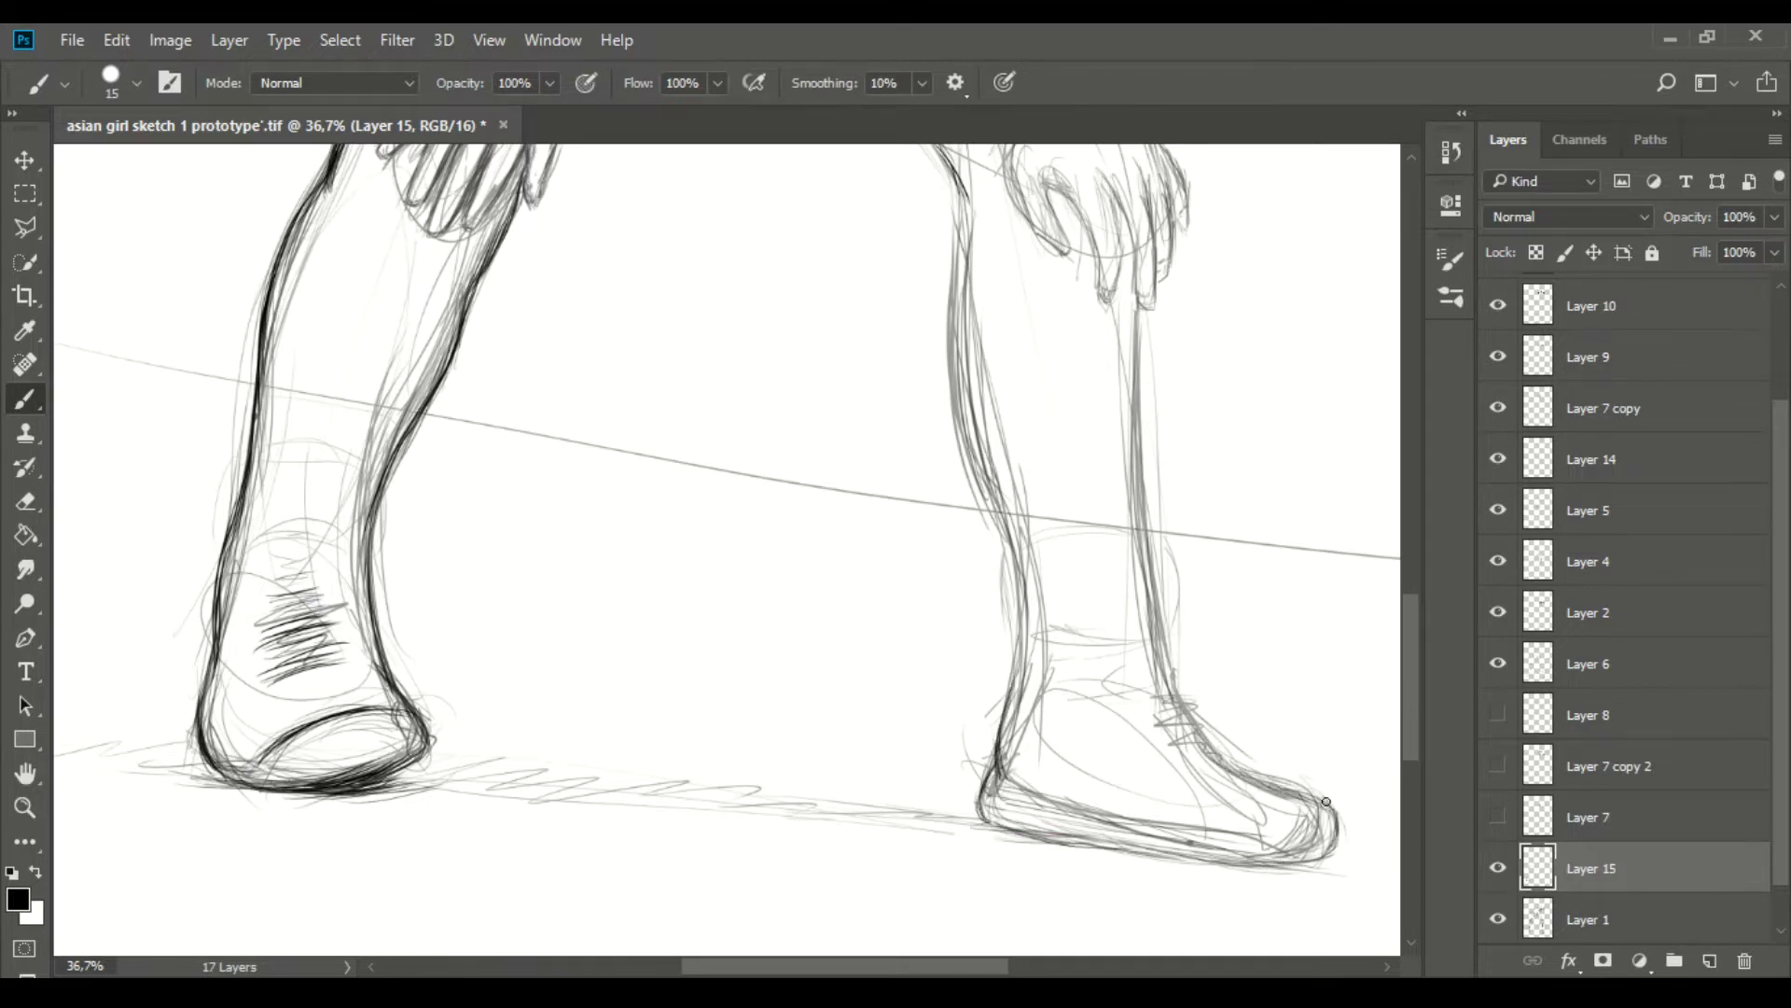
pyautogui.moveTo(1157, 634); pyautogui.dragTo(1185, 717)
pyautogui.moveTo(993, 500); pyautogui.dragTo(1026, 704)
pyautogui.moveTo(951, 281); pyautogui.dragTo(1011, 539)
pyautogui.moveTo(1149, 494); pyautogui.dragTo(1189, 720)
pyautogui.moveTo(1168, 658)
pyautogui.mouseDown()
pyautogui.moveTo(1136, 308)
pyautogui.moveTo(1146, 546)
pyautogui.mouseUp()
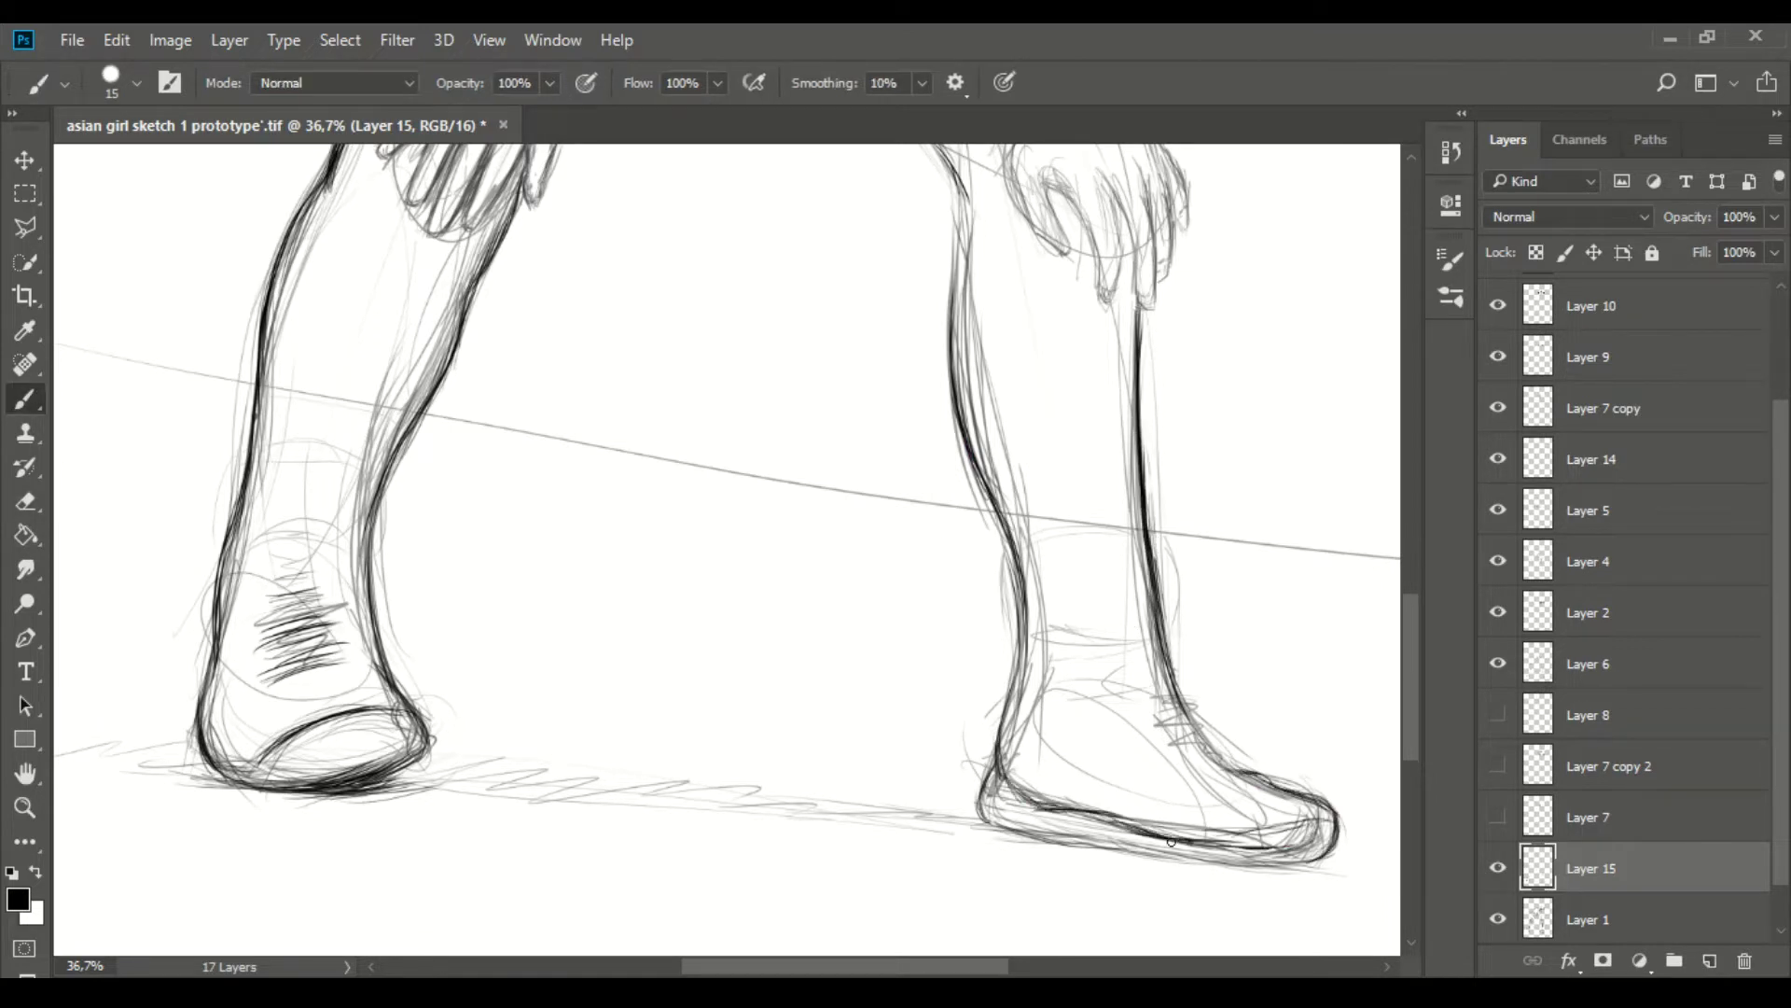
pyautogui.moveTo(1171, 842); pyautogui.dragTo(1306, 851)
pyautogui.moveTo(962, 822)
pyautogui.mouseDown()
pyautogui.moveTo(1343, 877)
pyautogui.moveTo(1329, 872)
pyautogui.mouseUp()
pyautogui.moveTo(1082, 842); pyautogui.dragTo(1311, 875)
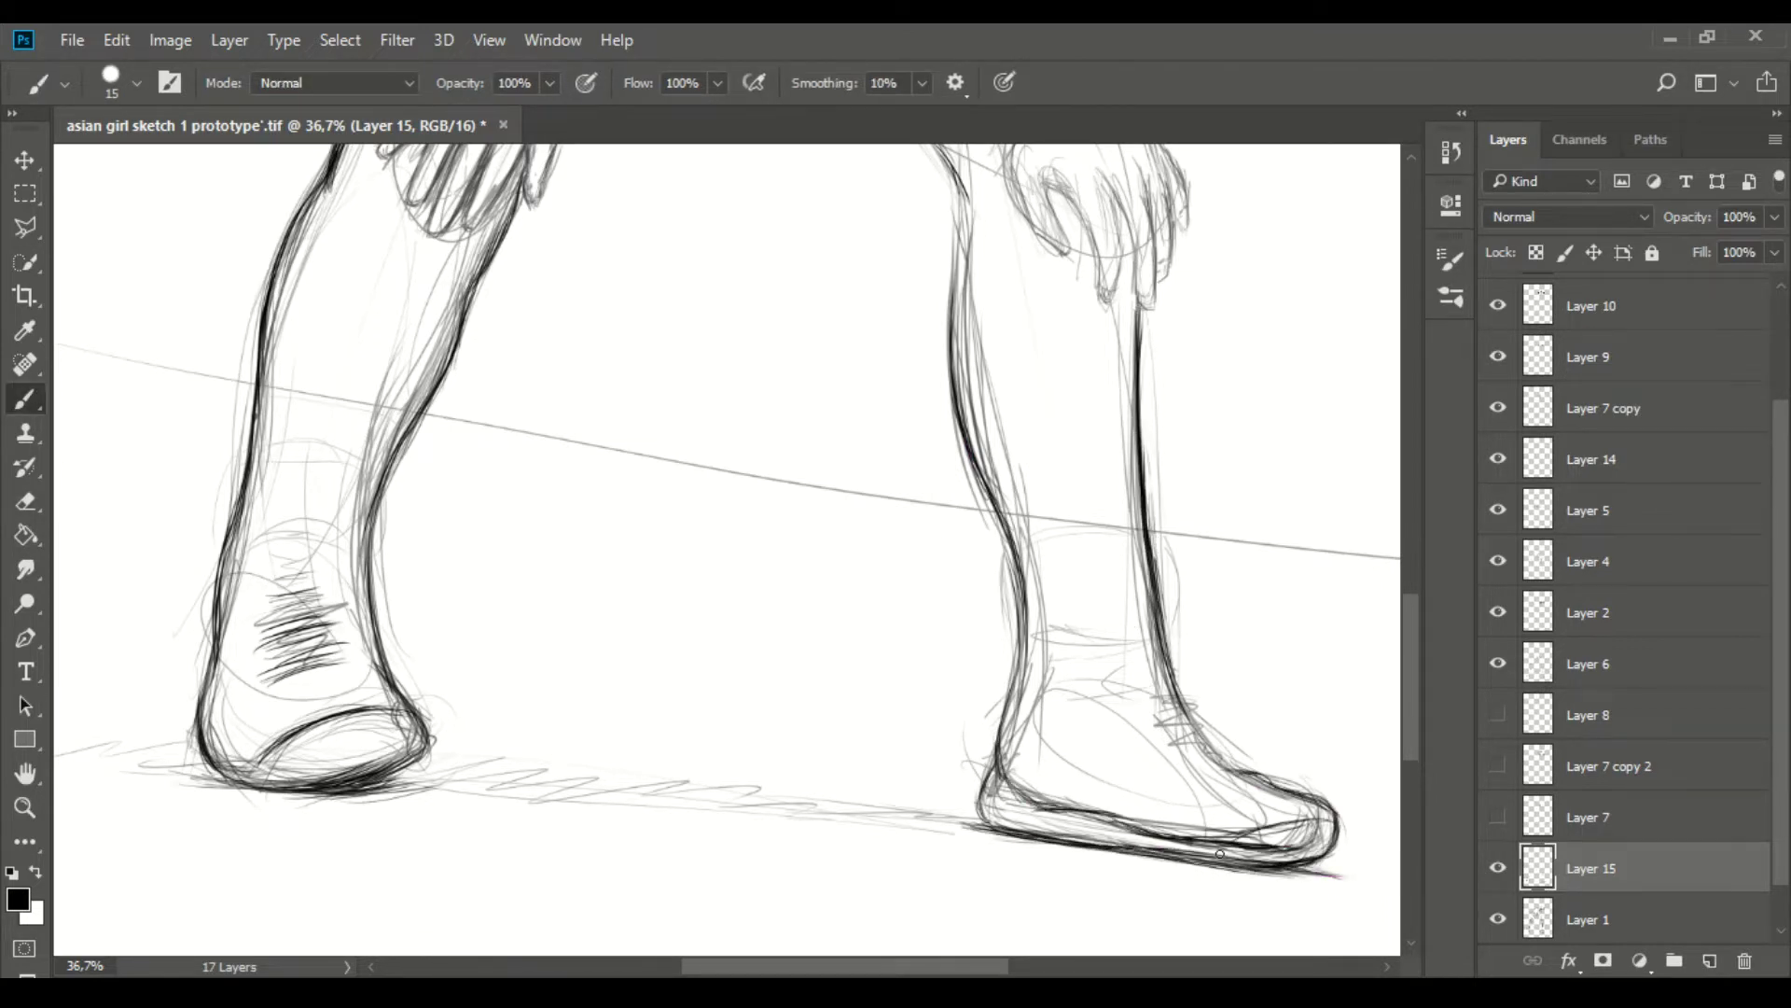
# - Zoom in on the hands and ink the outline of a right-hand finger
pyautogui.scroll(5, 961, 737)
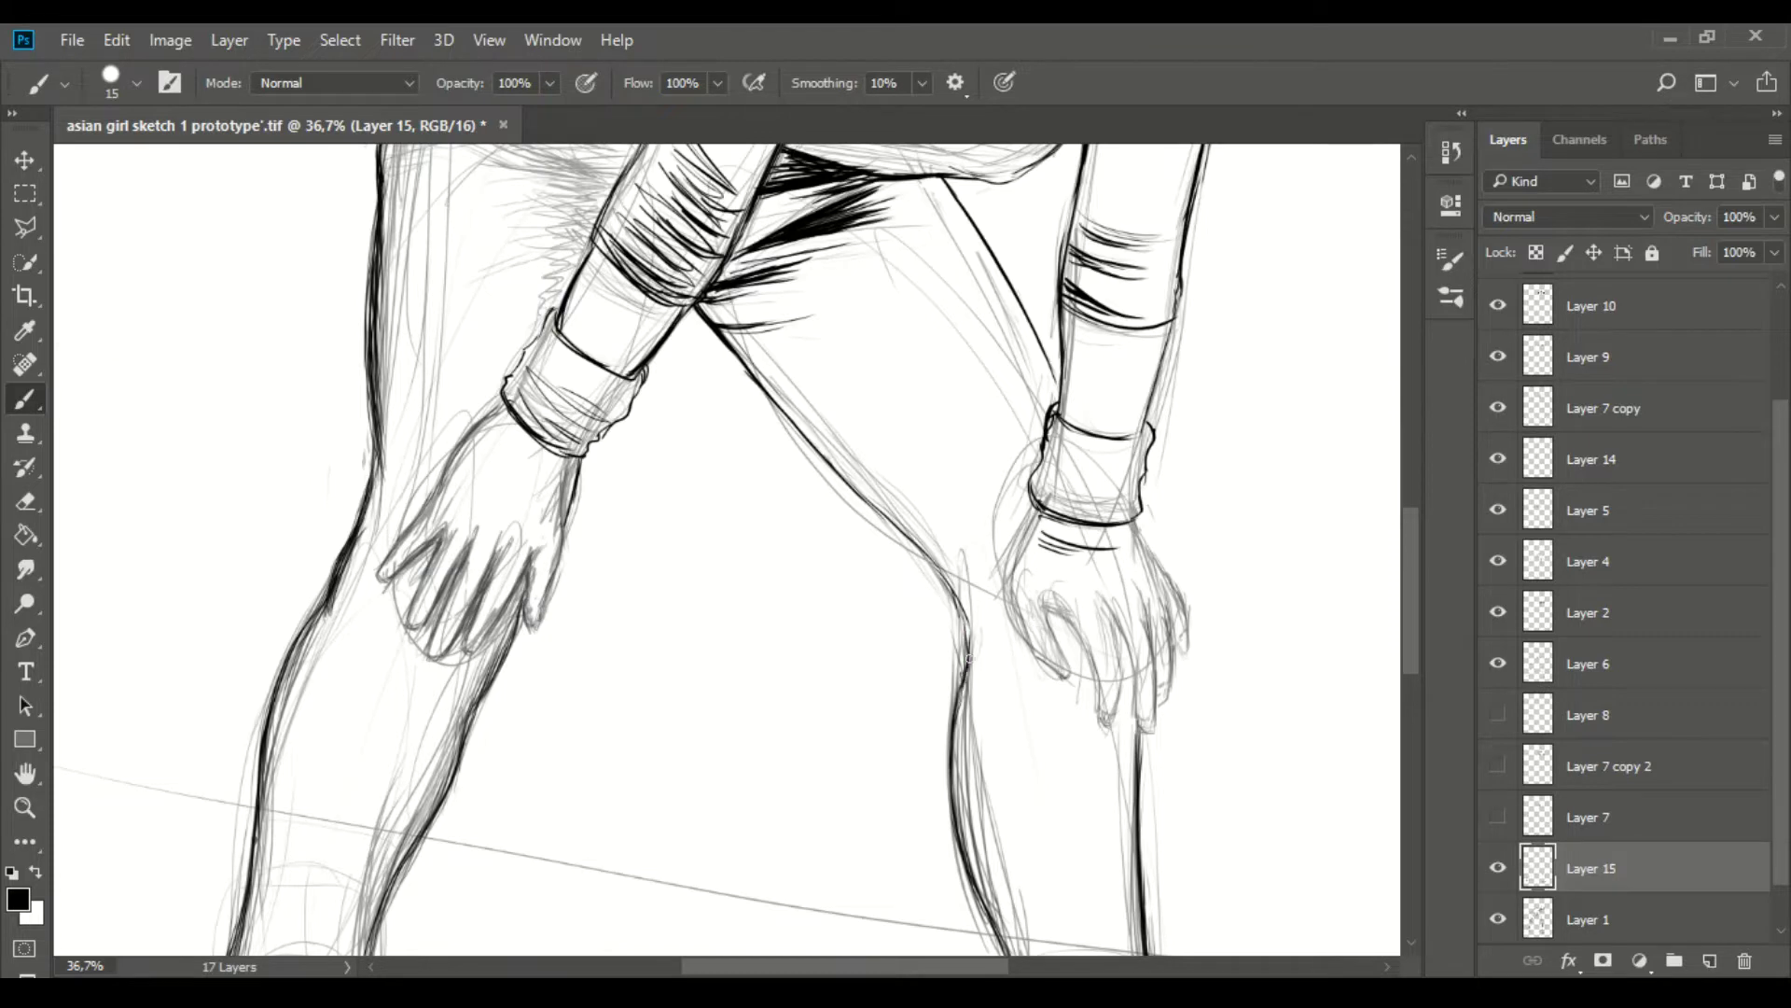
pyautogui.click(1586, 663)
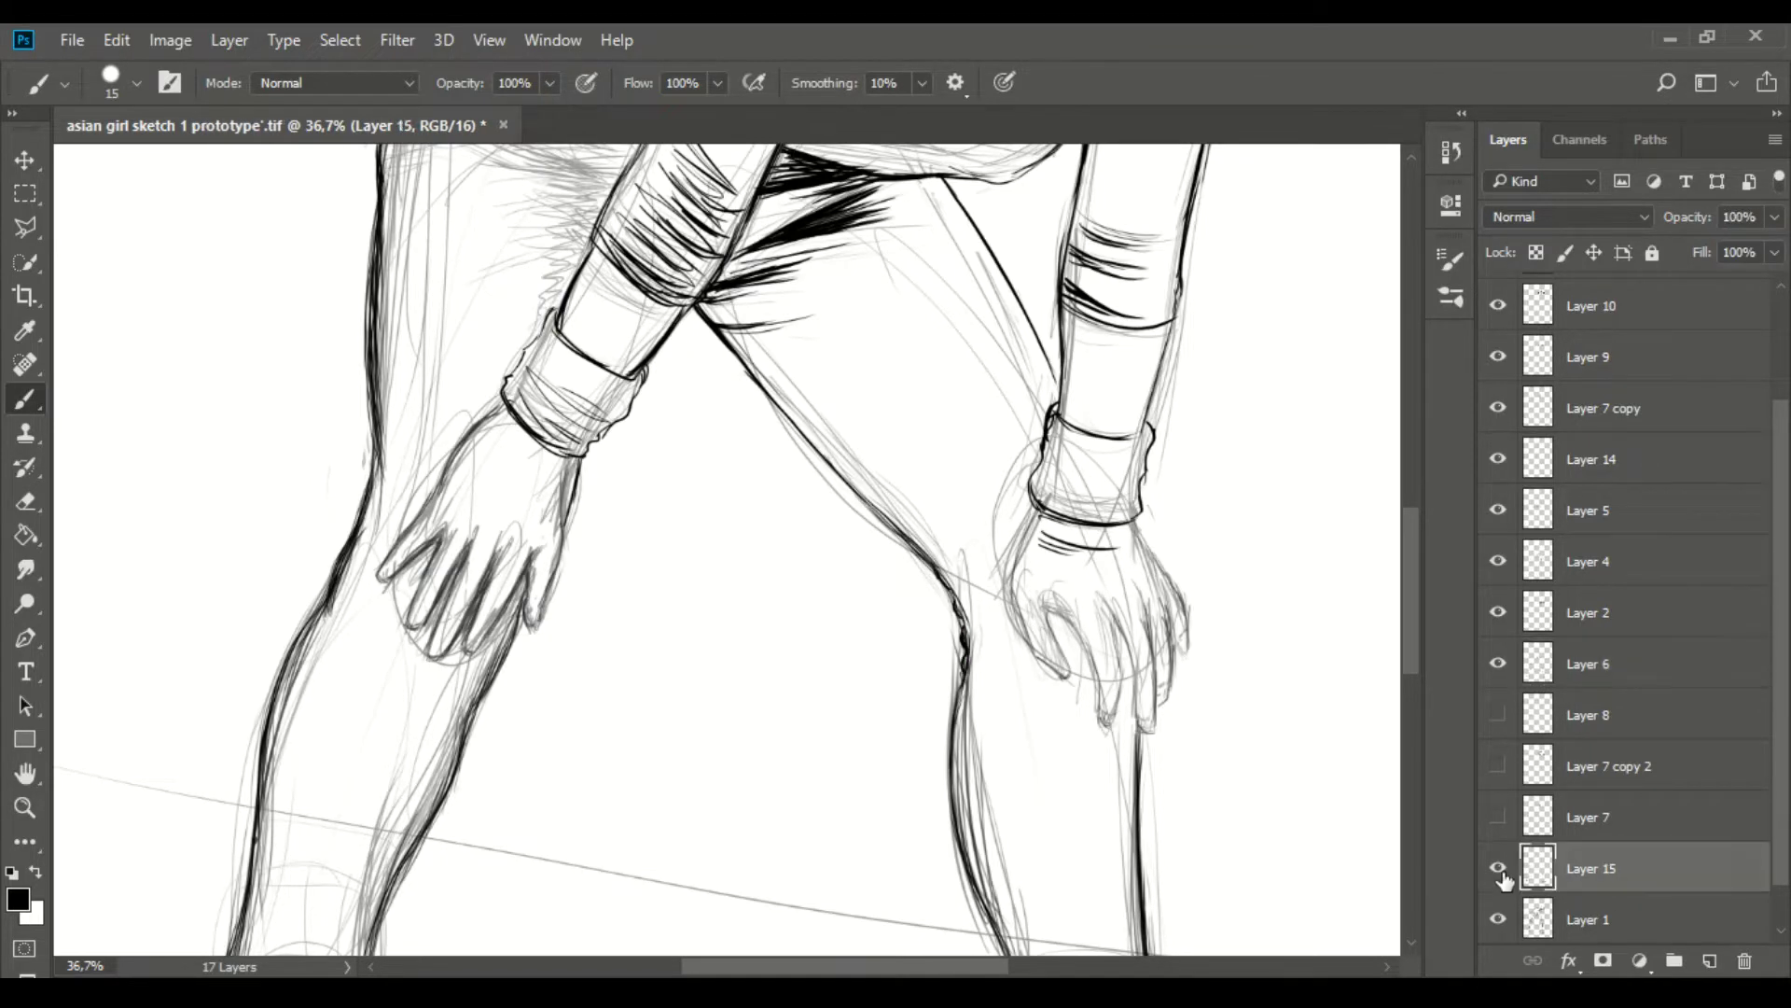
pyautogui.click(1586, 868)
pyautogui.scroll(2, 828, 551)
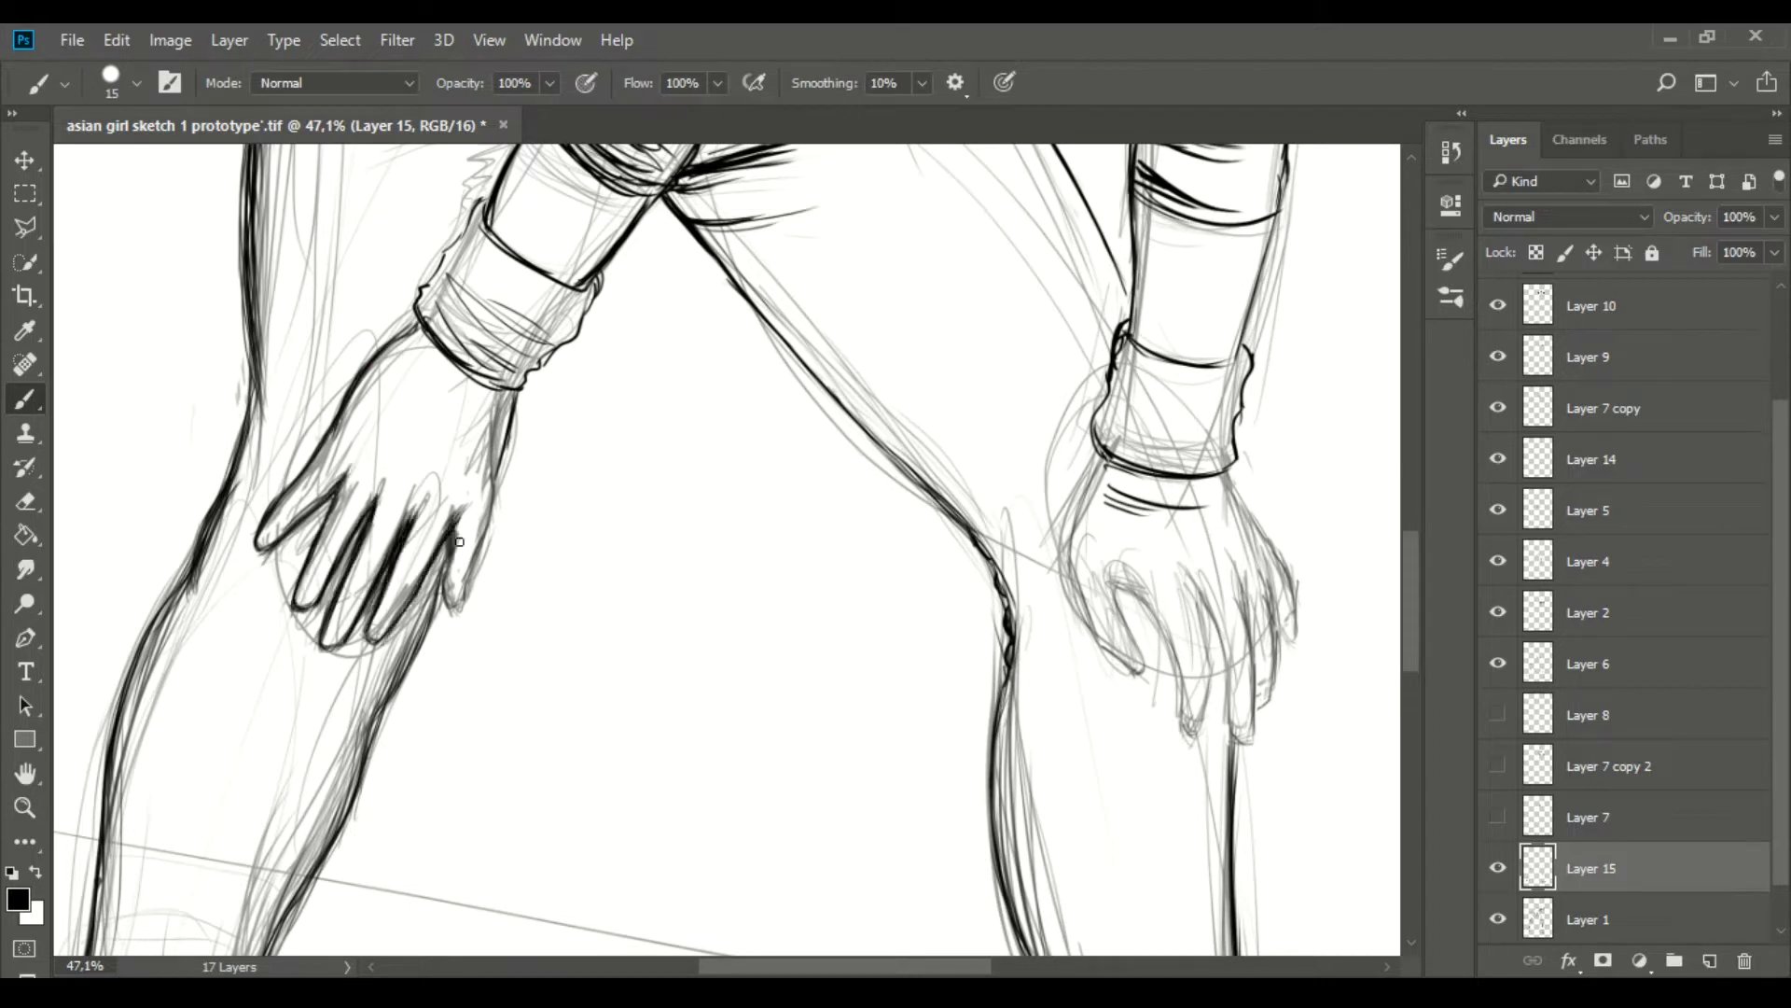
pyautogui.scroll(-3, 493, 468)
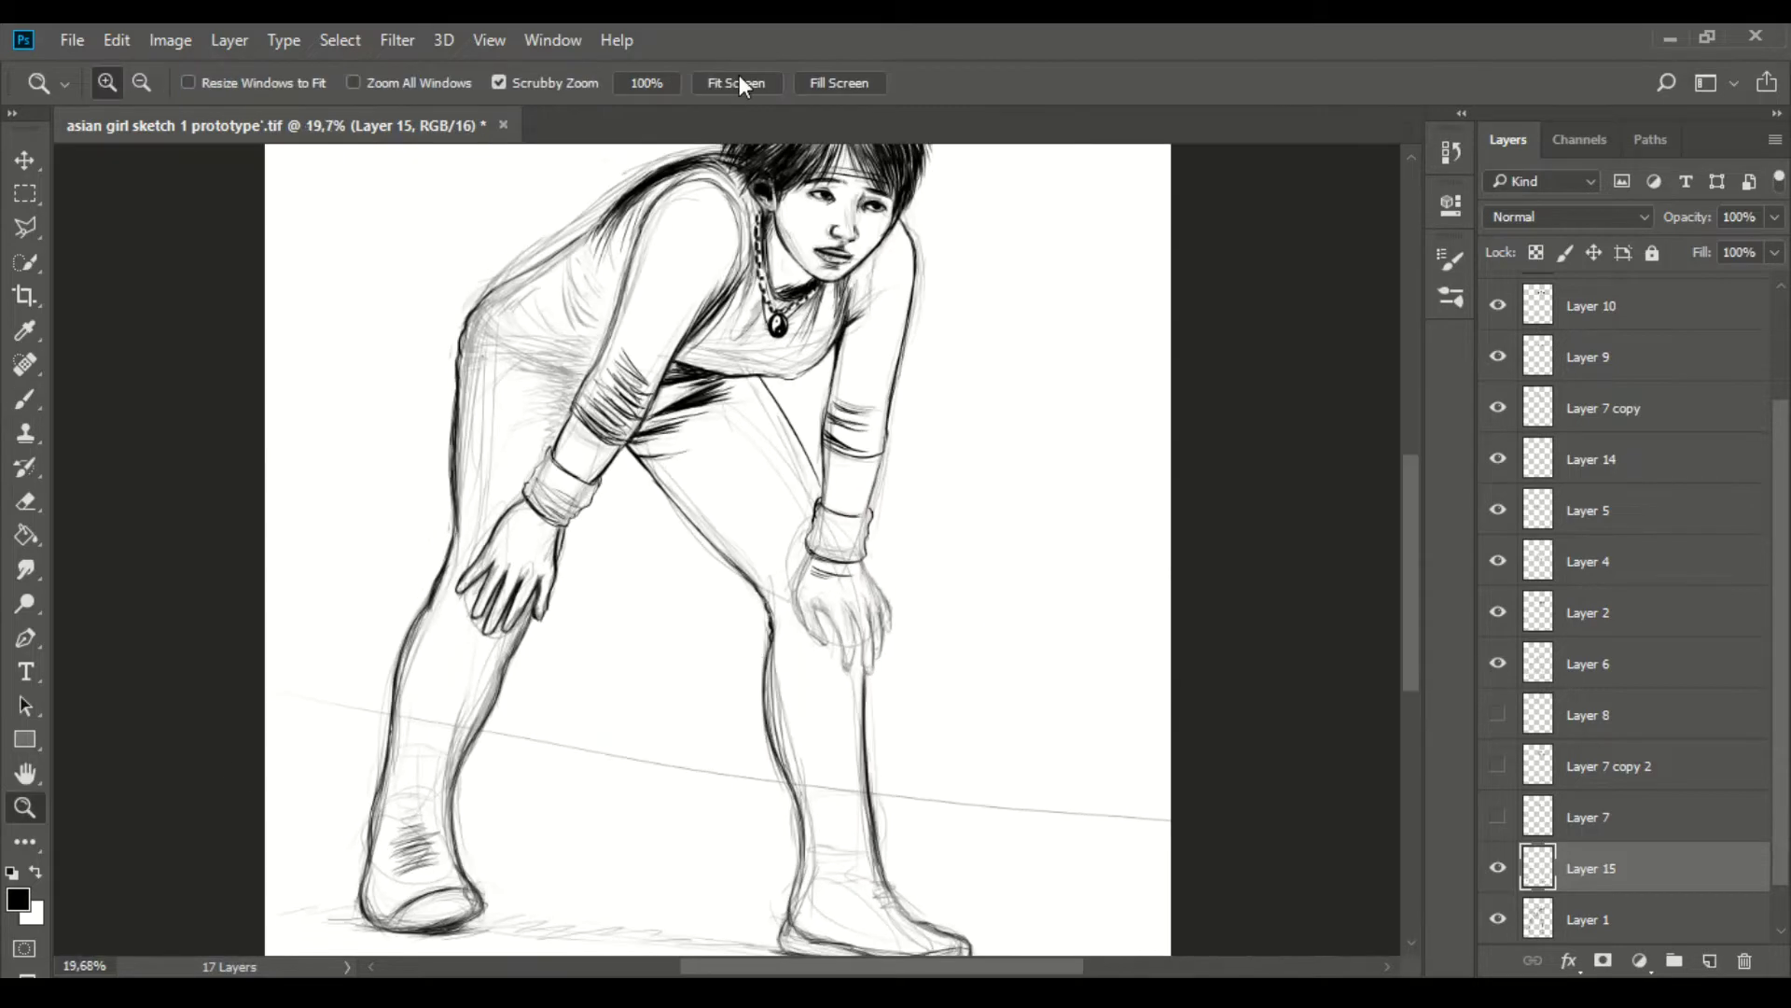
pyautogui.scroll(4, 371, 626)
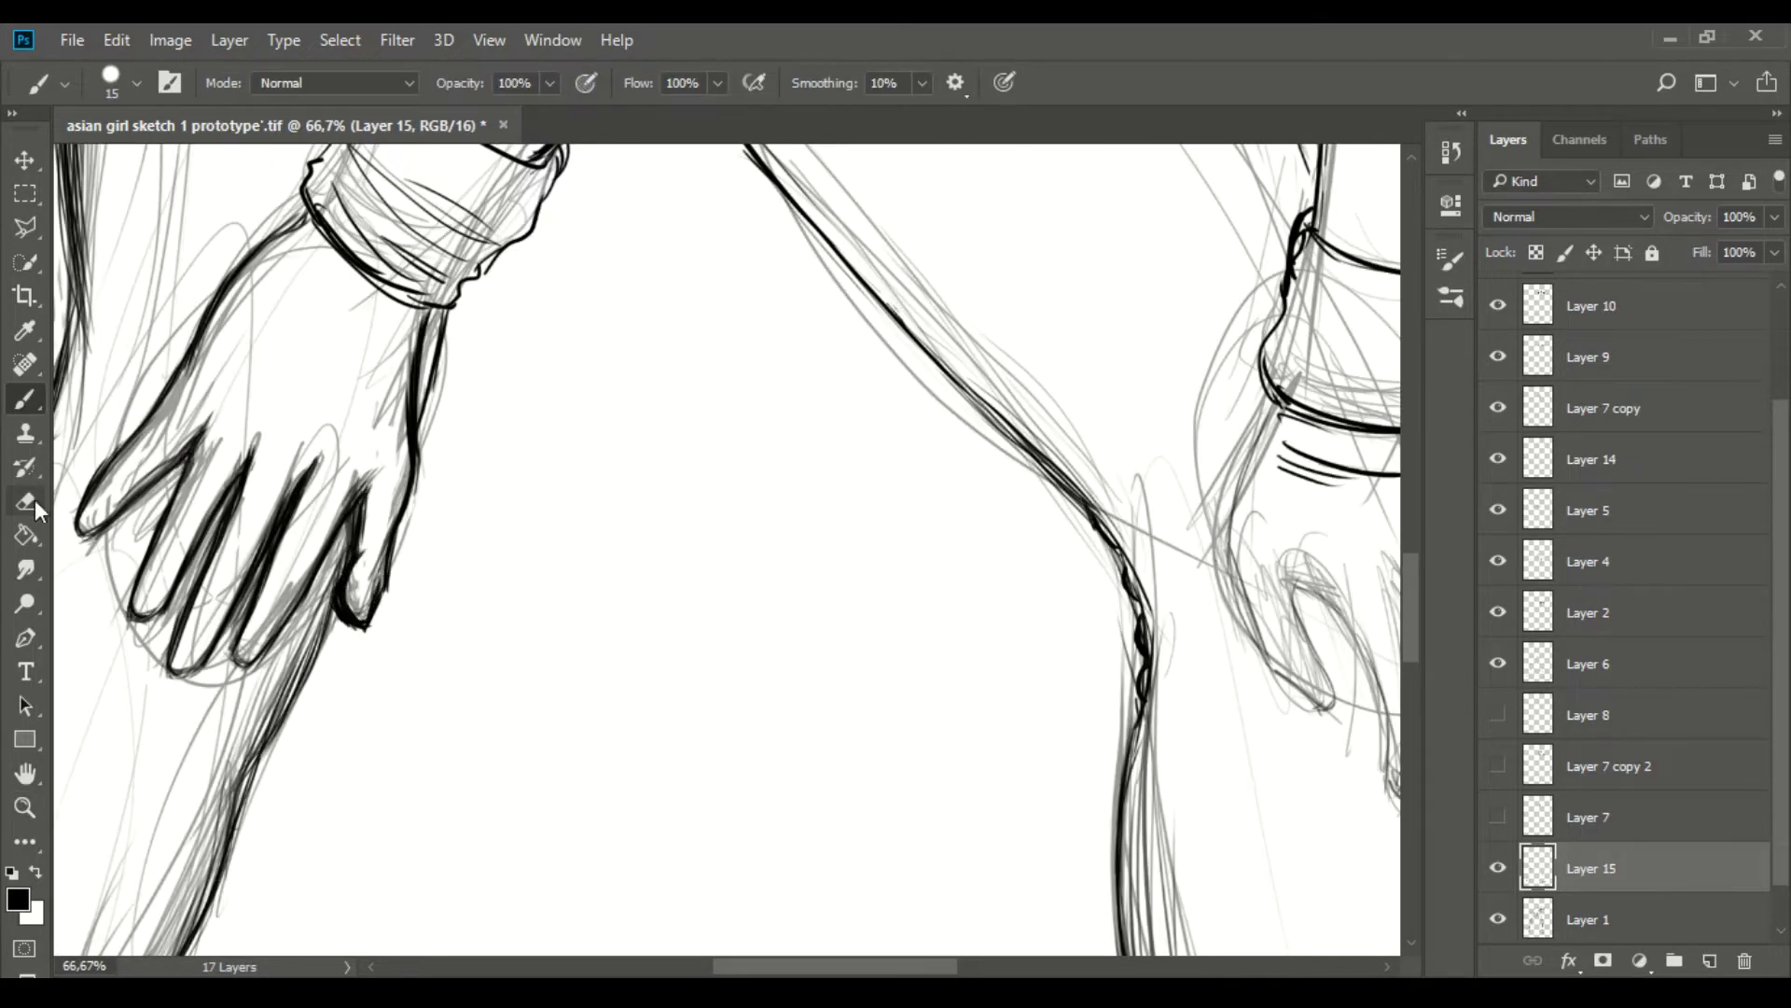
pyautogui.scroll(-3, 653, 551)
pyautogui.press('z')
pyautogui.scroll(2, 1093, 841)
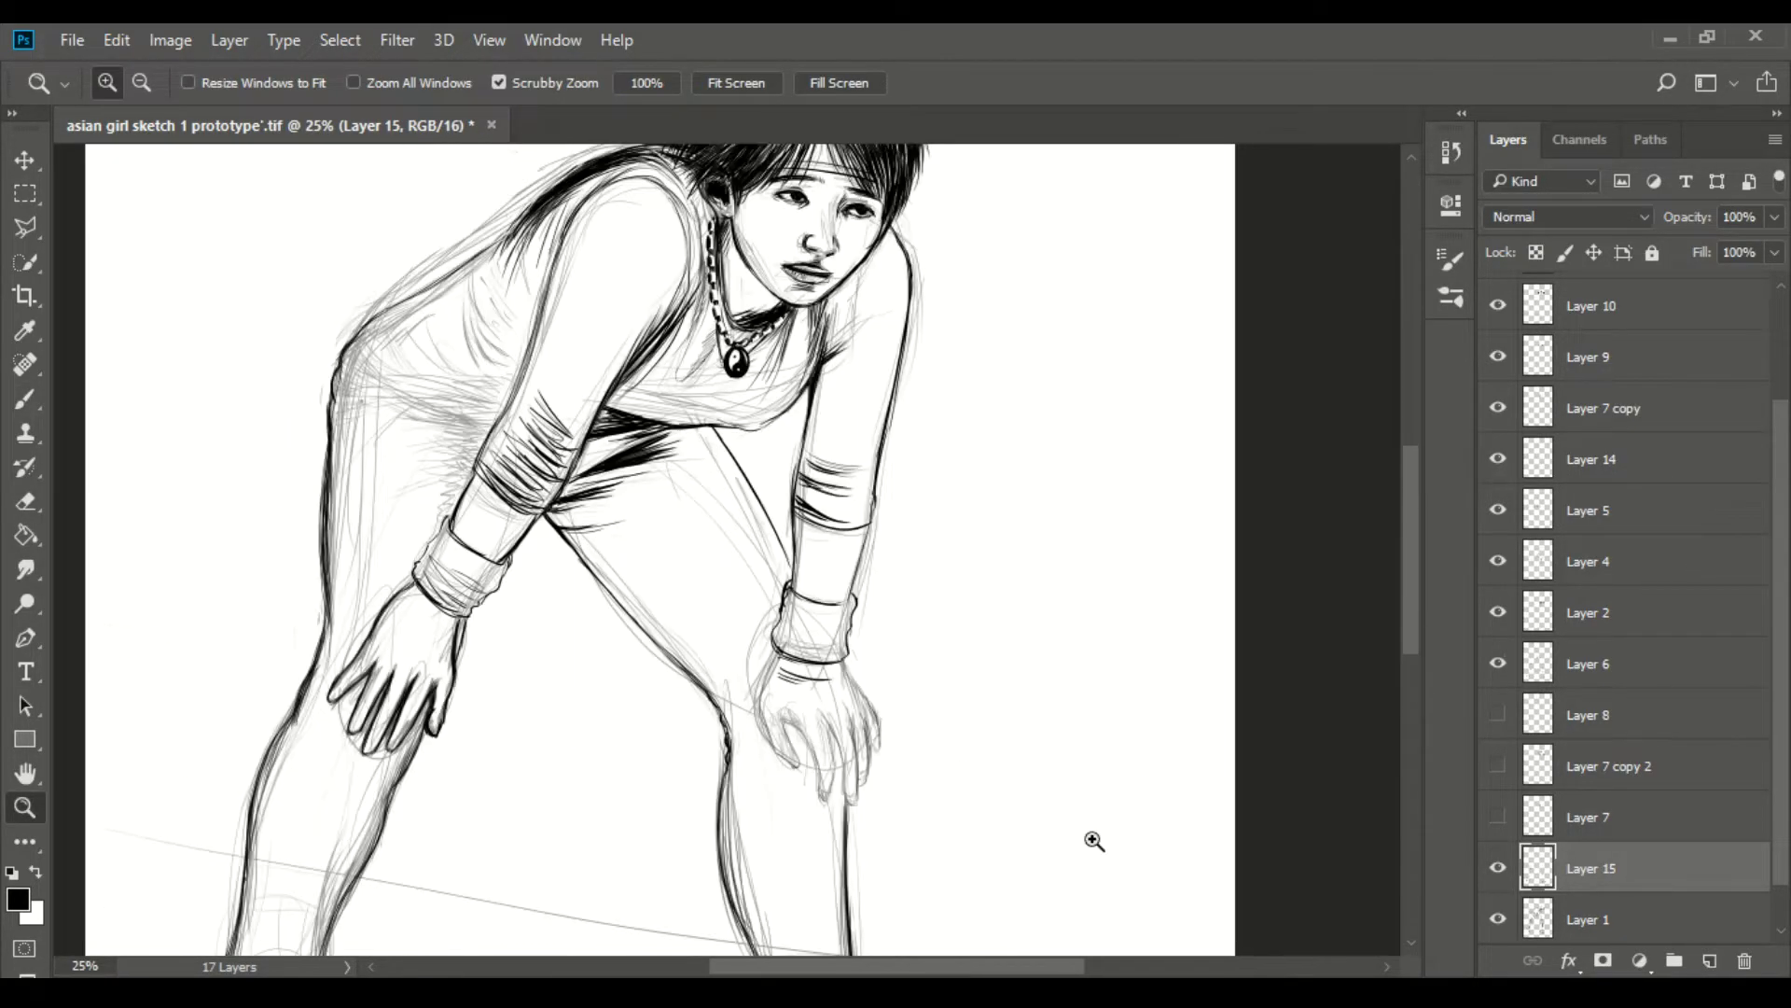
pyautogui.scroll(-3, 1094, 841)
pyautogui.scroll(3, 953, 633)
pyautogui.press('b')
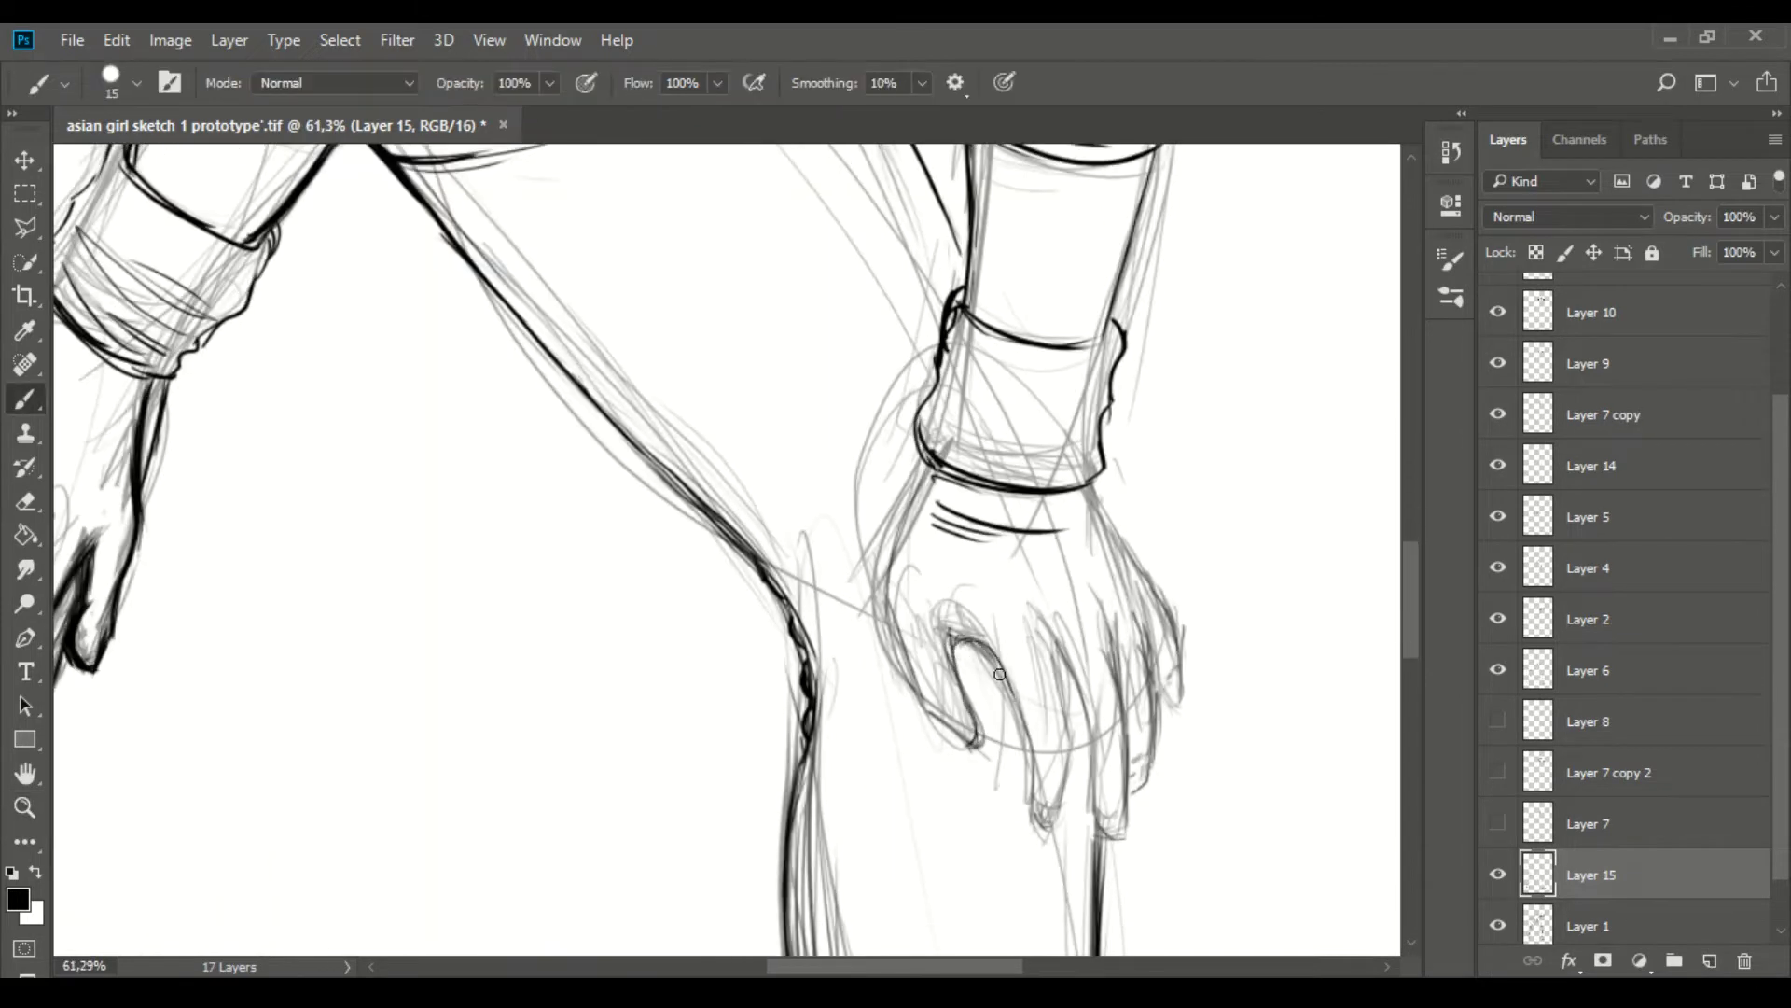
pyautogui.moveTo(1099, 827); pyautogui.dragTo(1119, 694)
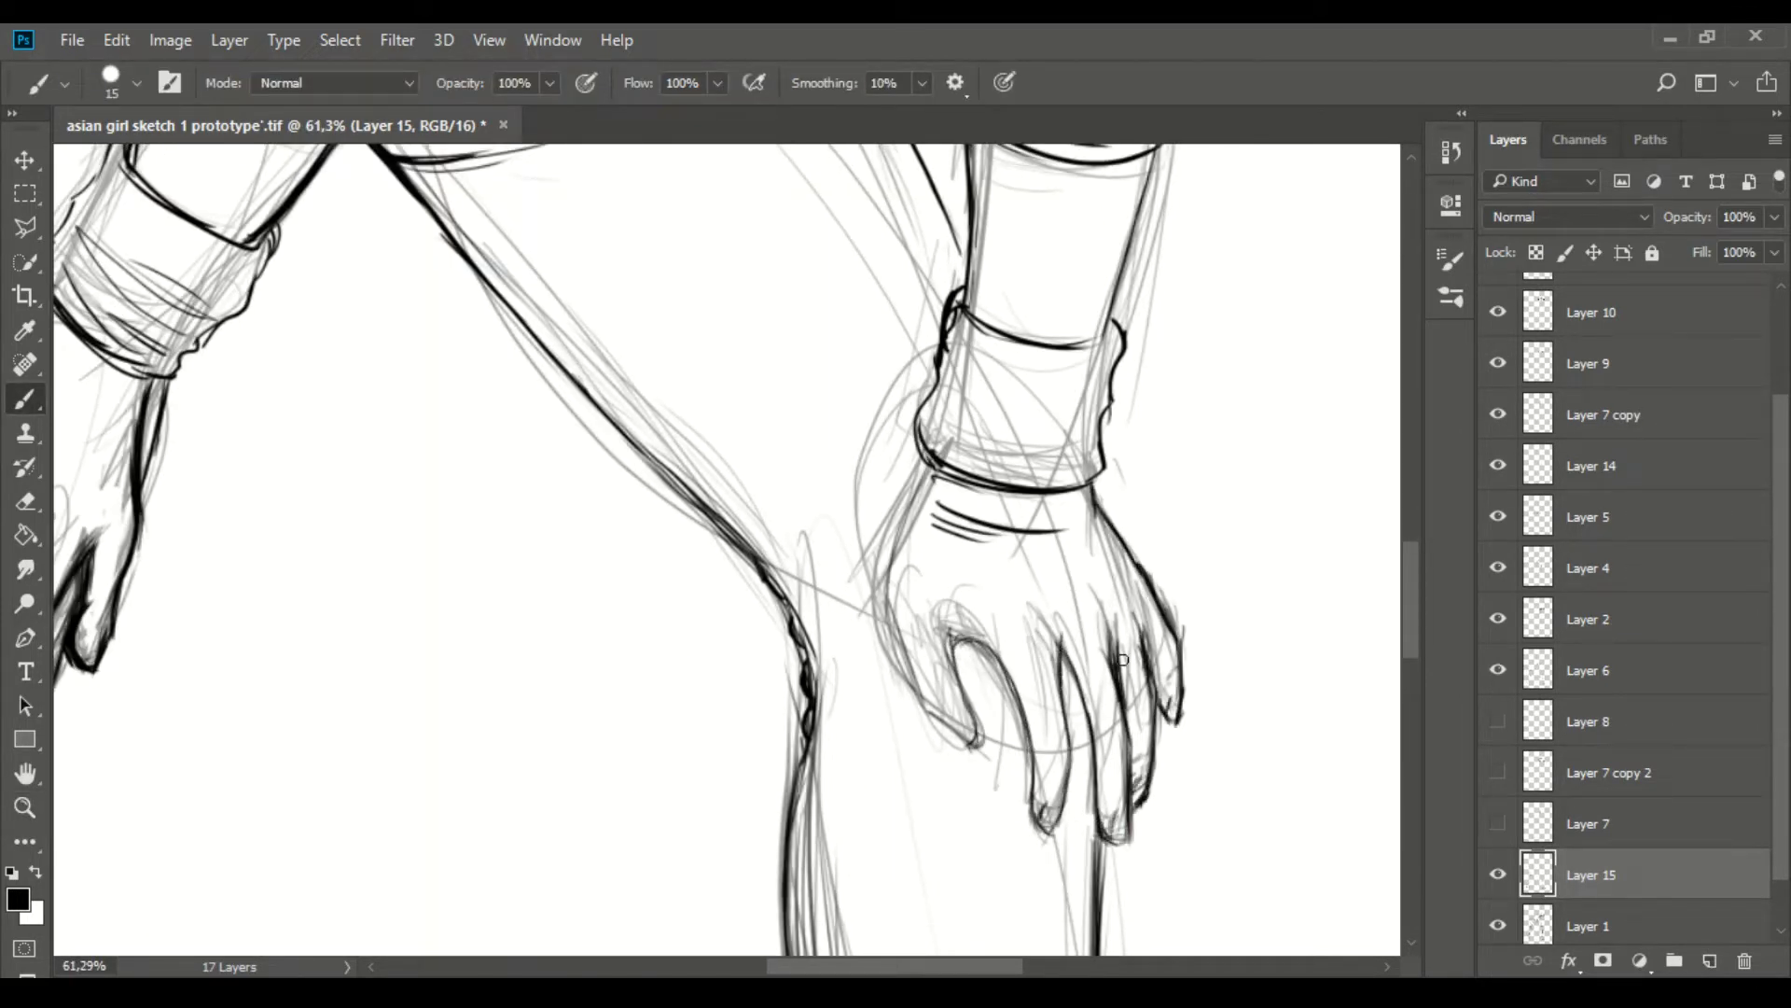
# - Add new Layer 16 for inking the face
pyautogui.press('z')
pyautogui.scroll(-3, 1122, 659)
pyautogui.hotkey('ctrl', 'shift', 'alt', 'n')
pyautogui.scroll(5, 498, 551)
# - Paint a white highlight around the rim of the ear
pyautogui.press('x')
pyautogui.press('b')
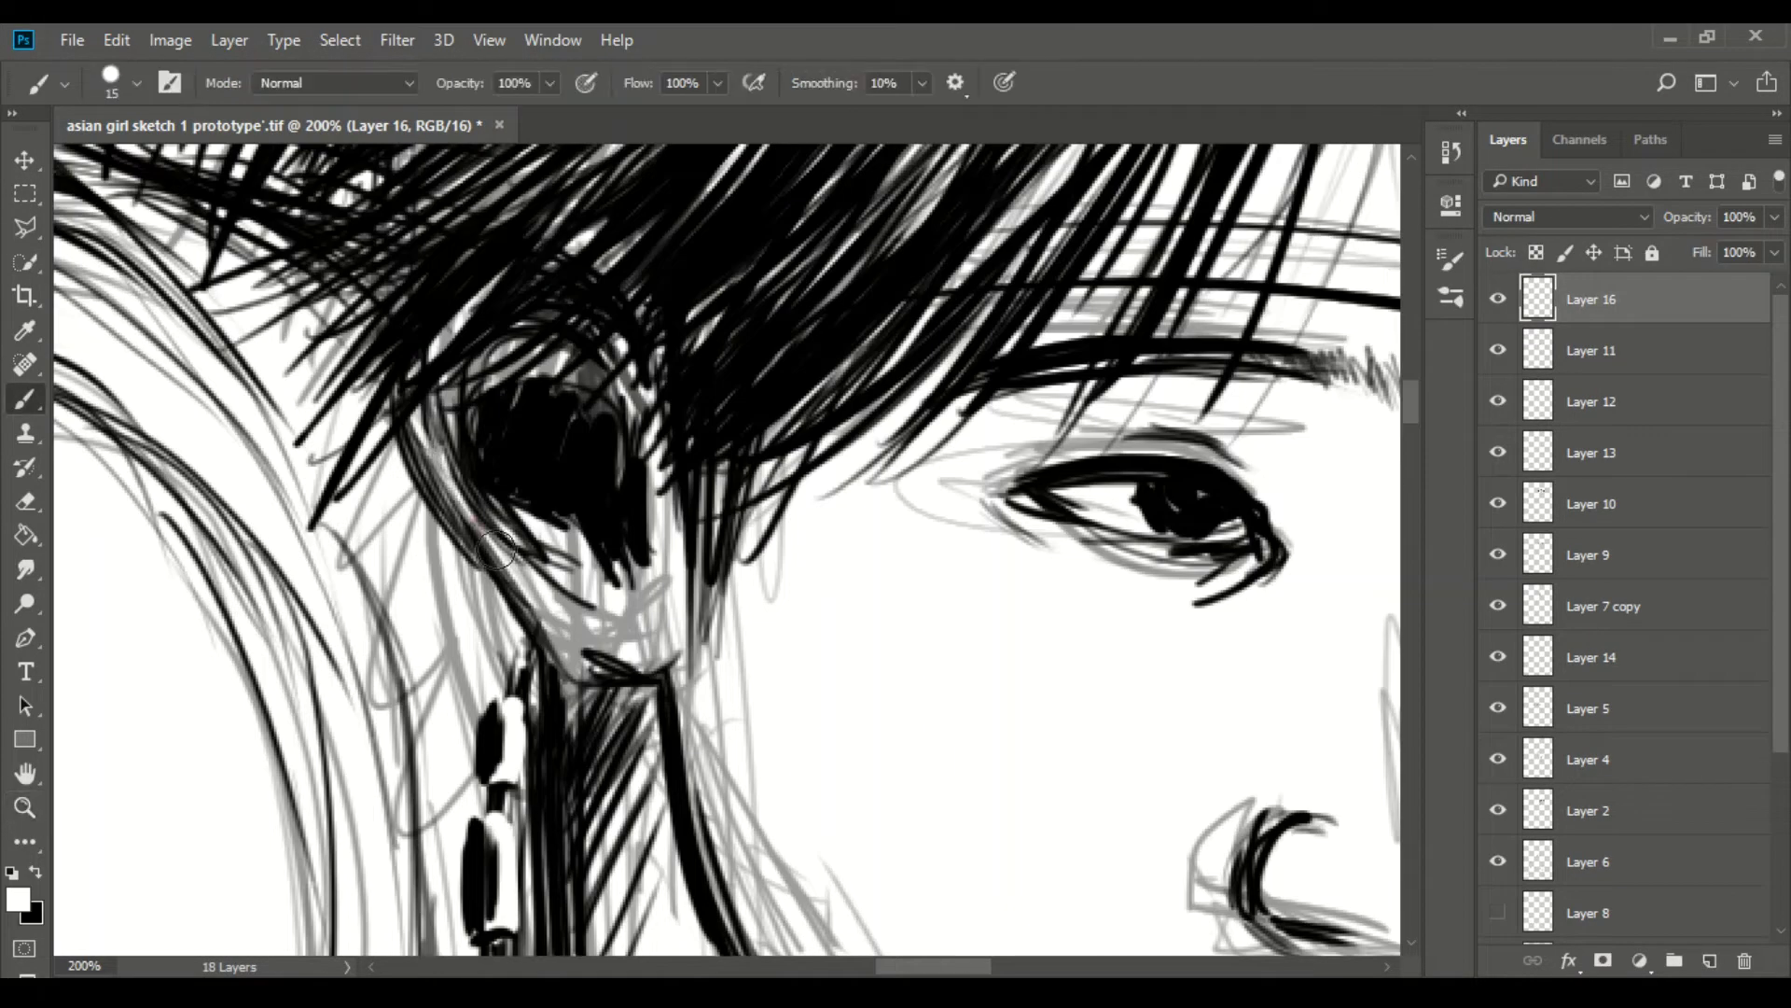
pyautogui.moveTo(496, 550); pyautogui.dragTo(471, 402)
pyautogui.moveTo(504, 490); pyautogui.dragTo(522, 373)
pyautogui.moveTo(569, 537)
pyautogui.mouseDown()
pyautogui.moveTo(560, 368)
pyautogui.moveTo(640, 563)
pyautogui.mouseUp()
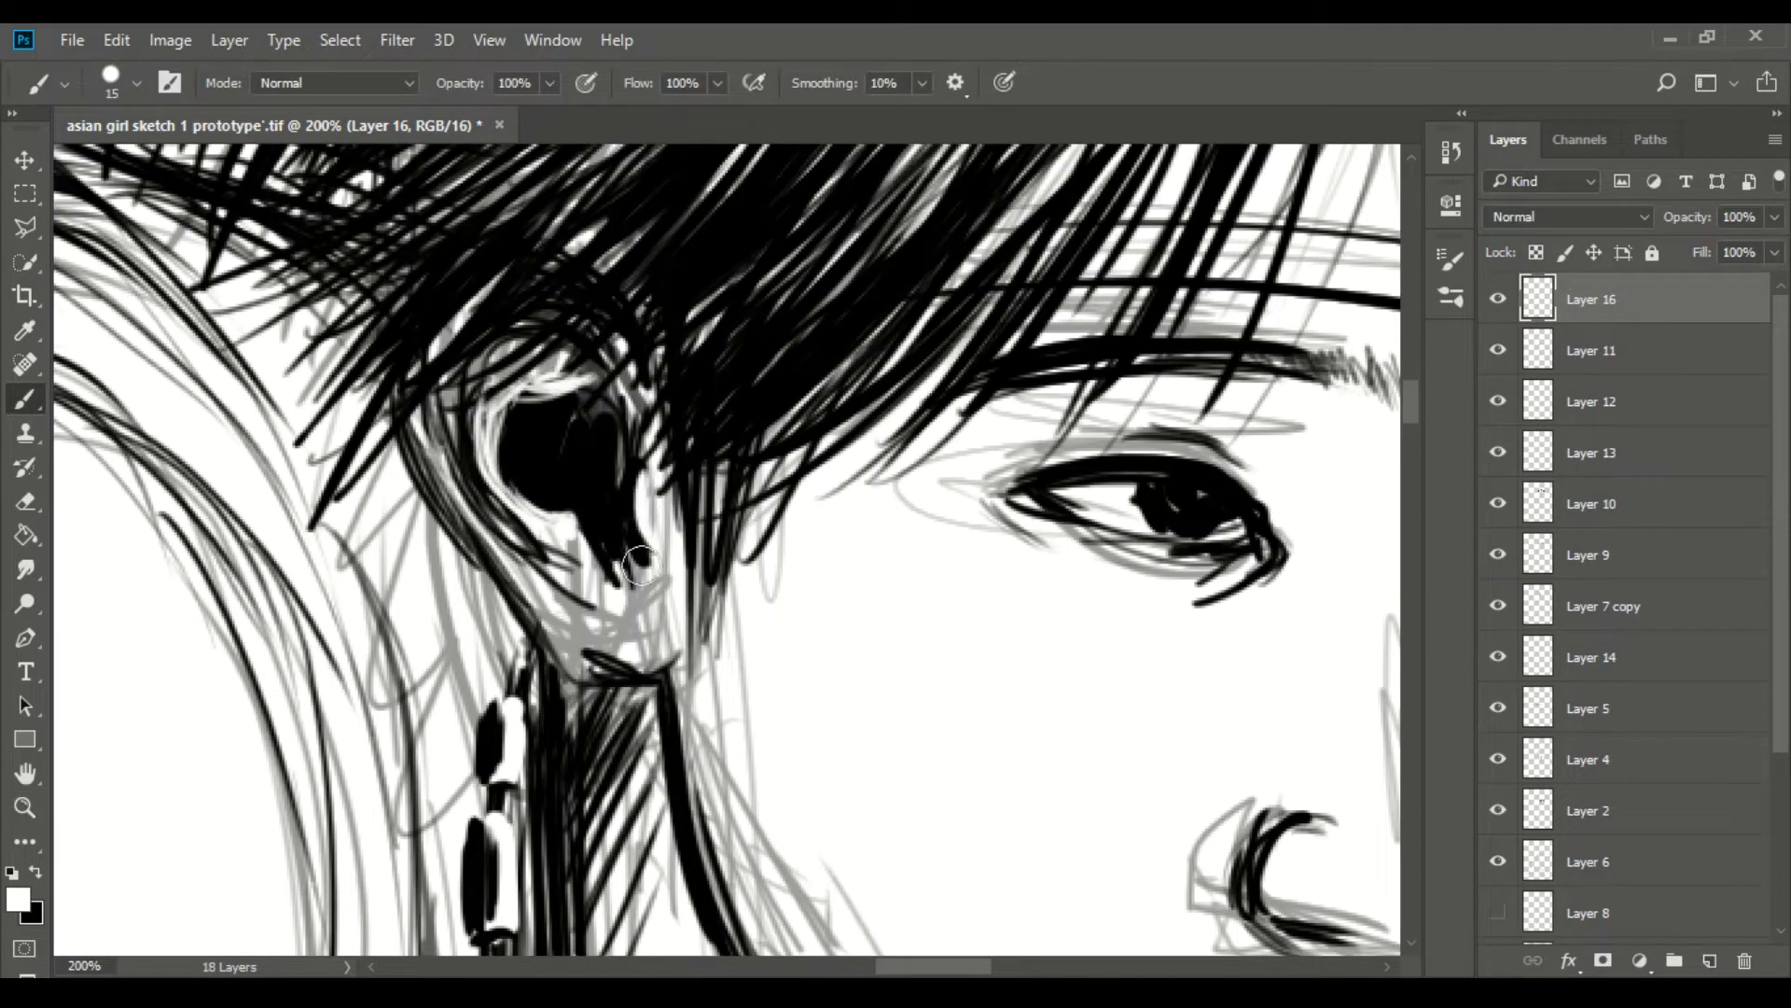
# - On Layer 15, add small hatch strokes near the right wrist
pyautogui.scroll(-5, 640, 563)
pyautogui.scroll(2, 709, 373)
pyautogui.scroll(-2, 709, 373)
pyautogui.scroll(-5, 1632, 653)
pyautogui.click(1591, 816)
pyautogui.scroll(3, 745, 702)
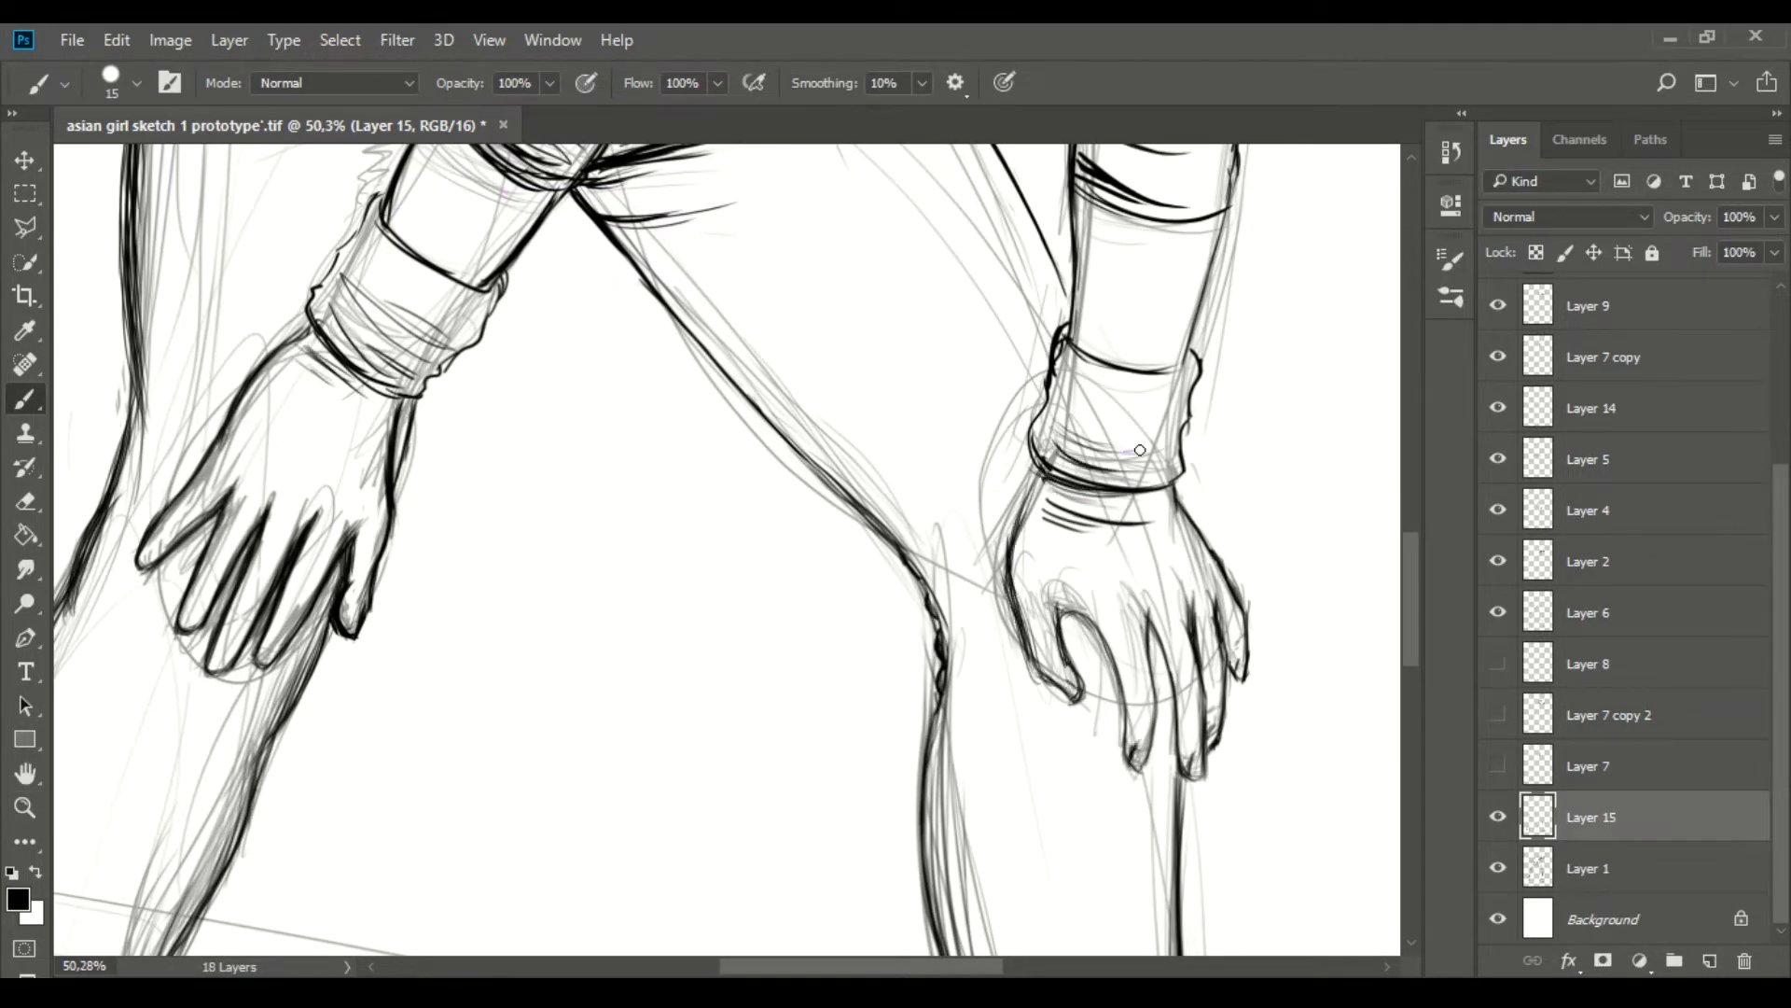
pyautogui.press('z')
pyautogui.scroll(-3, 712, 700)
pyautogui.scroll(-1, 718, 709)
pyautogui.scroll(2, 727, 503)
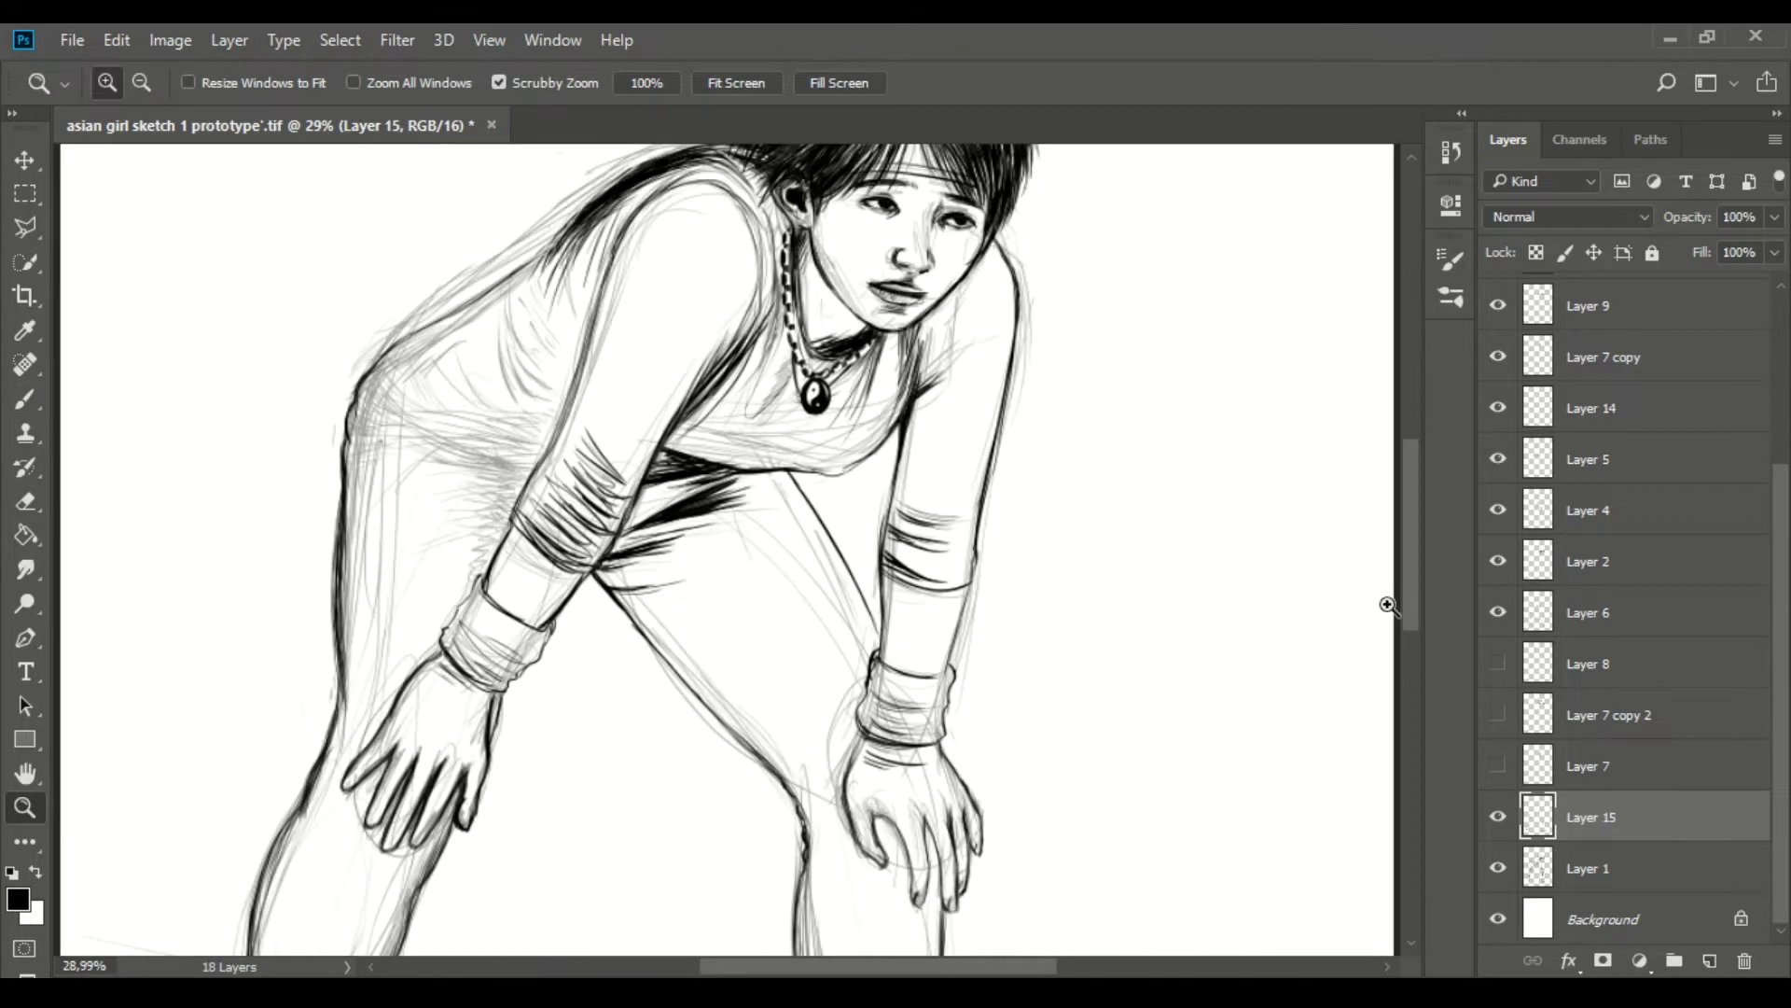
pyautogui.press('b')
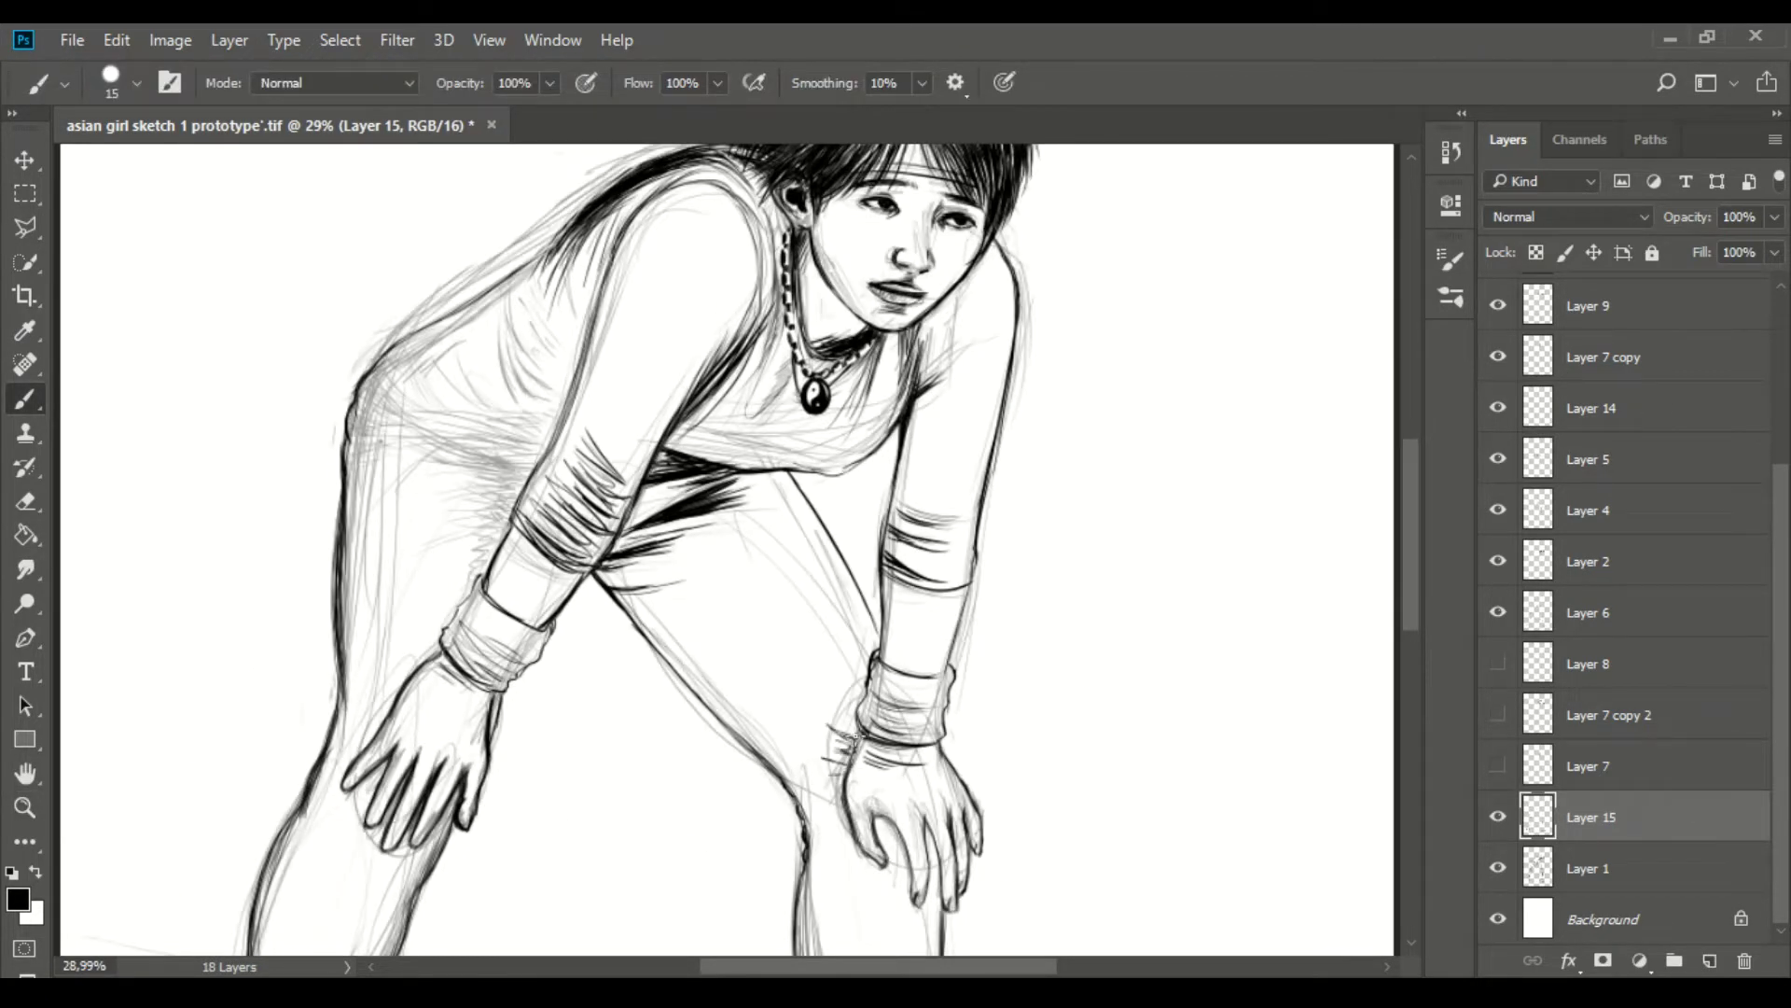
pyautogui.moveTo(852, 707); pyautogui.dragTo(829, 729)
# - Zoom in on the hands and knees and create a new layer for thigh hatching
pyautogui.hotkey('ctrl', '+')
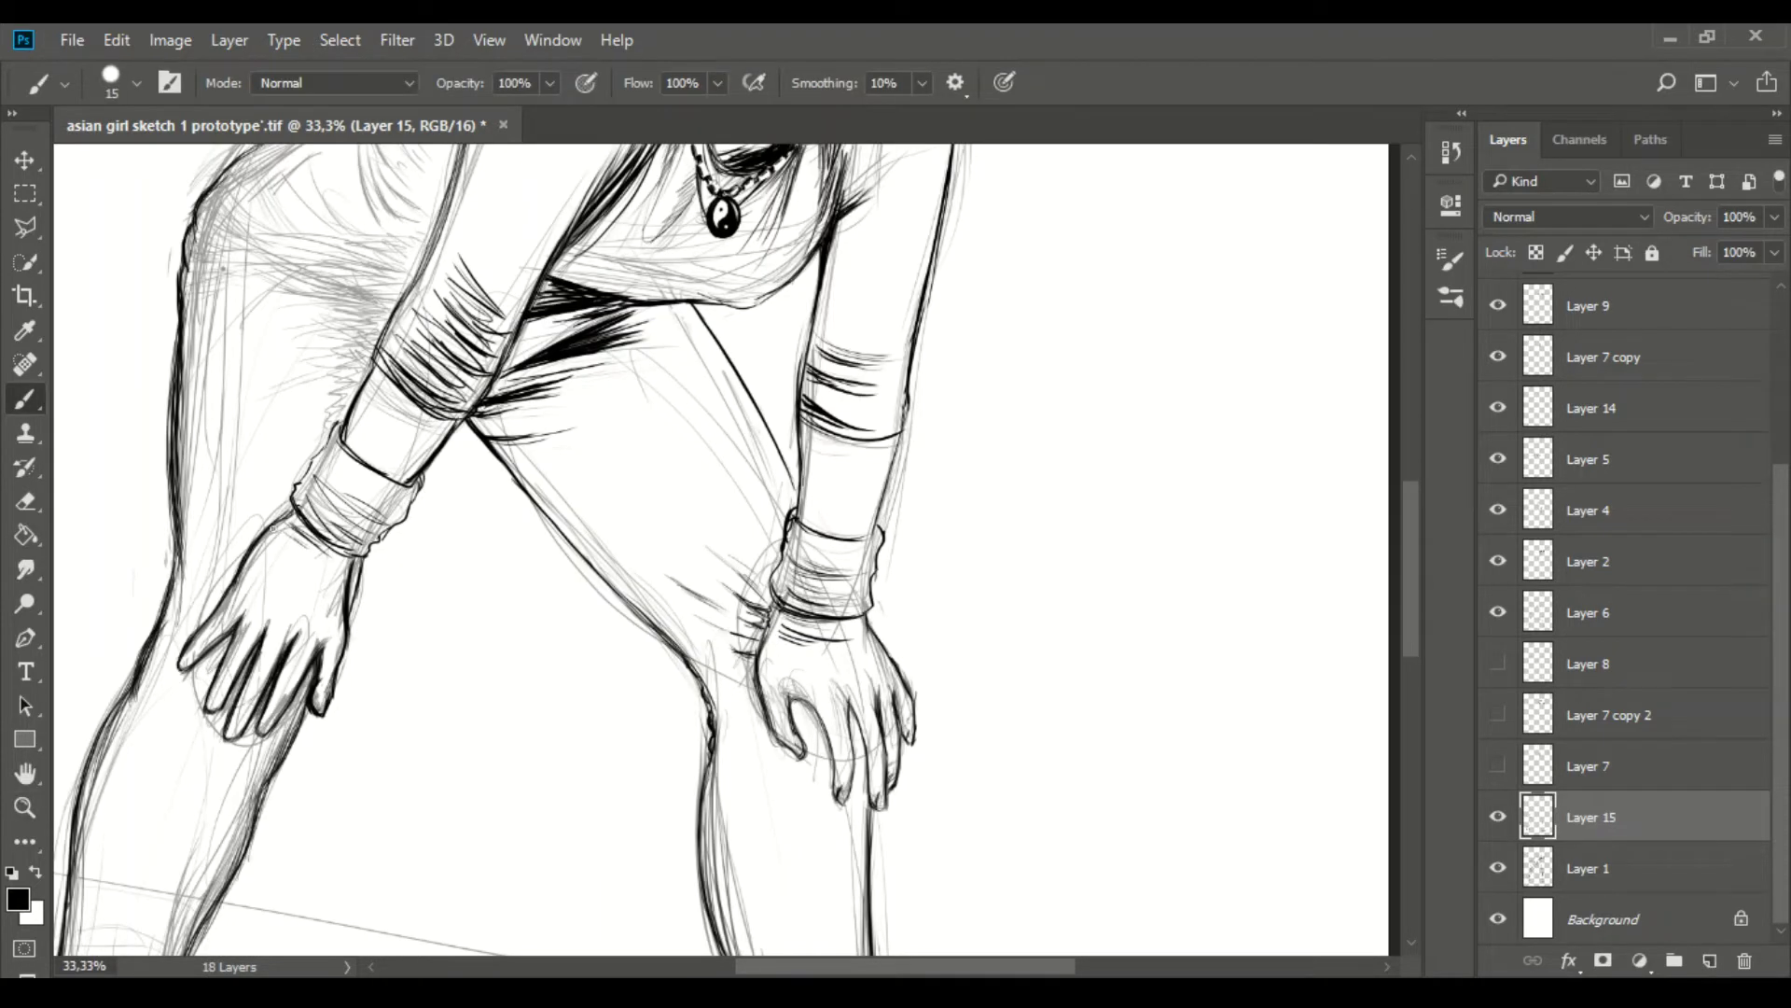
pyautogui.scroll(3, 1334, 607)
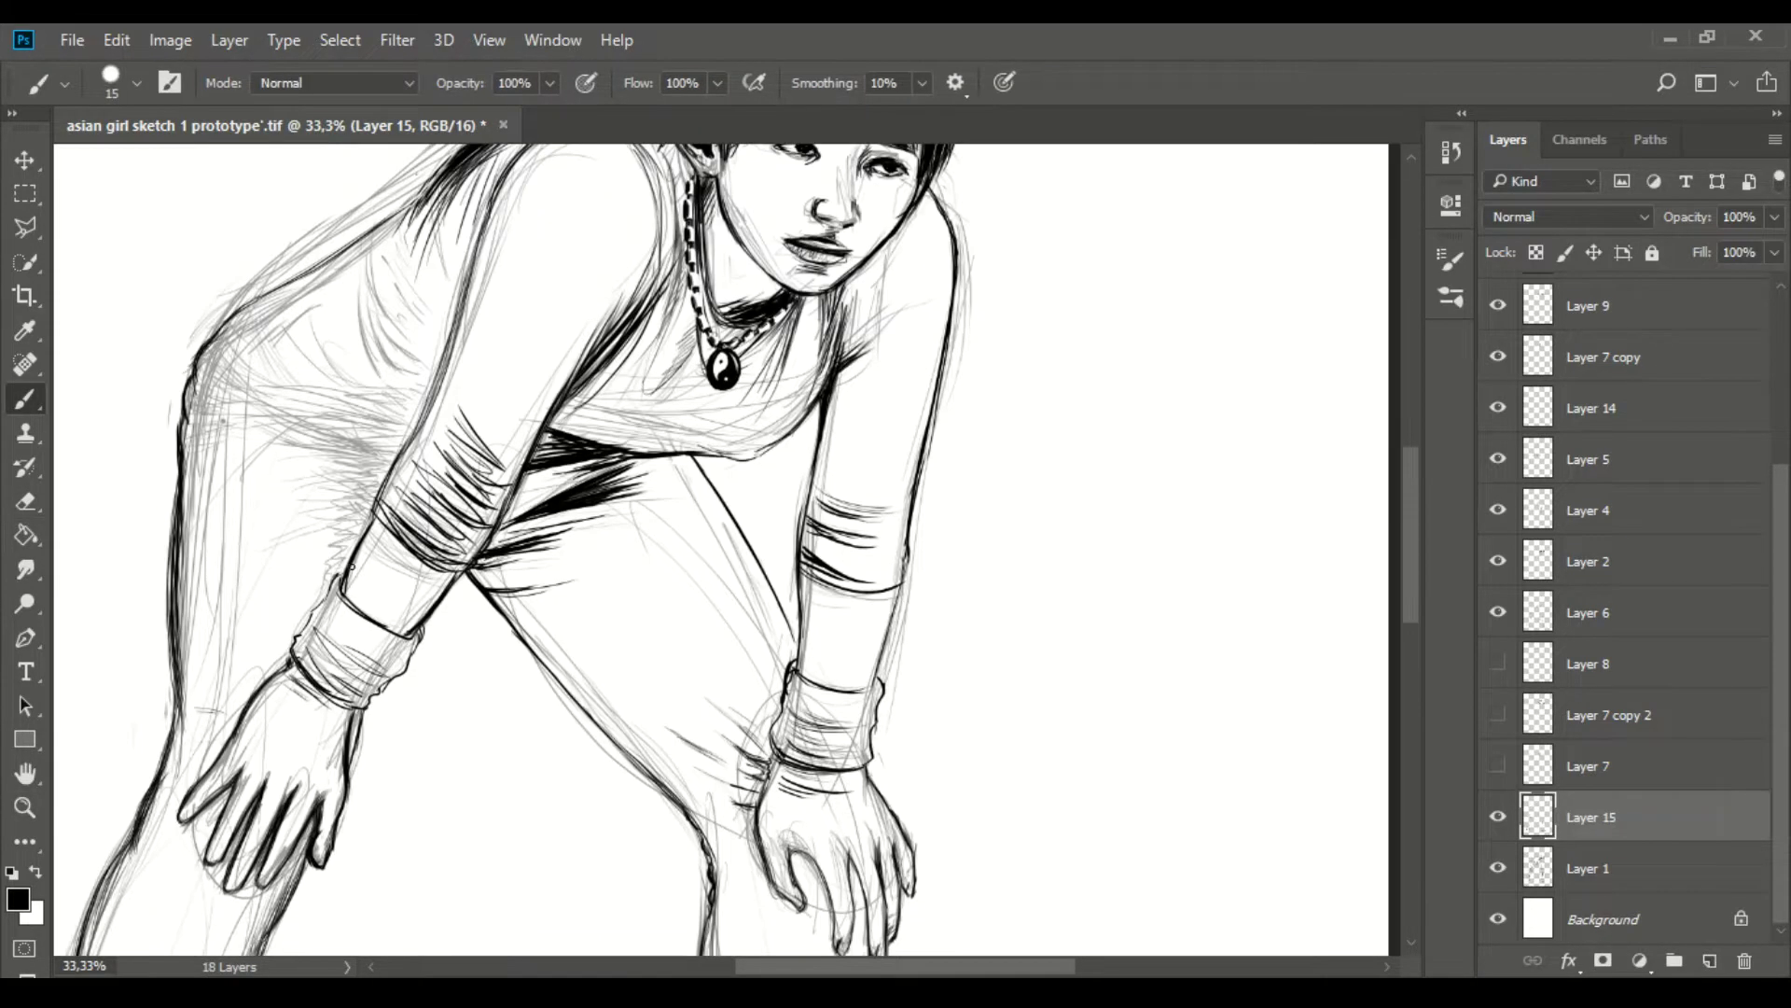
pyautogui.hotkey('ctrl', 'shift', 'alt', 'n')
# - Hatch strokes beside the knee and a dark zigzag shadow down the thigh
pyautogui.press('e')
pyautogui.press('b')
pyautogui.moveTo(660, 707); pyautogui.dragTo(737, 800)
pyautogui.press('e')
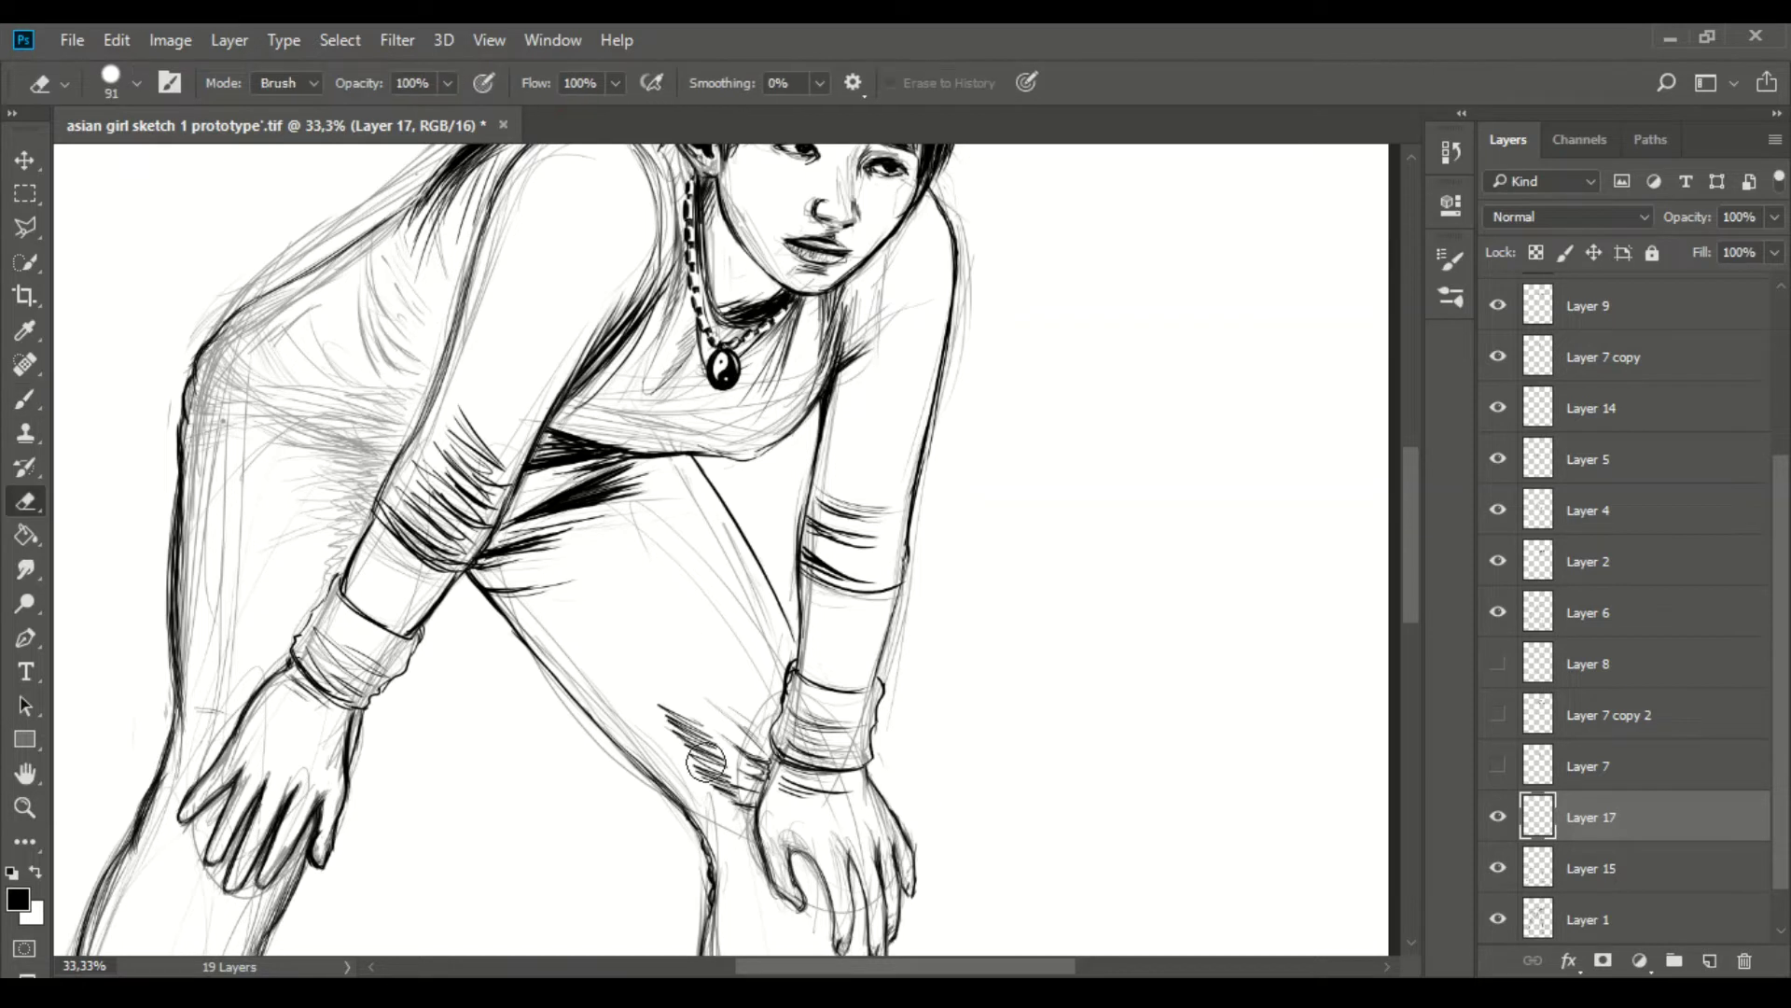
pyautogui.press('b')
pyautogui.moveTo(597, 524)
pyautogui.mouseDown()
pyautogui.moveTo(695, 686)
pyautogui.moveTo(751, 844)
pyautogui.mouseUp()
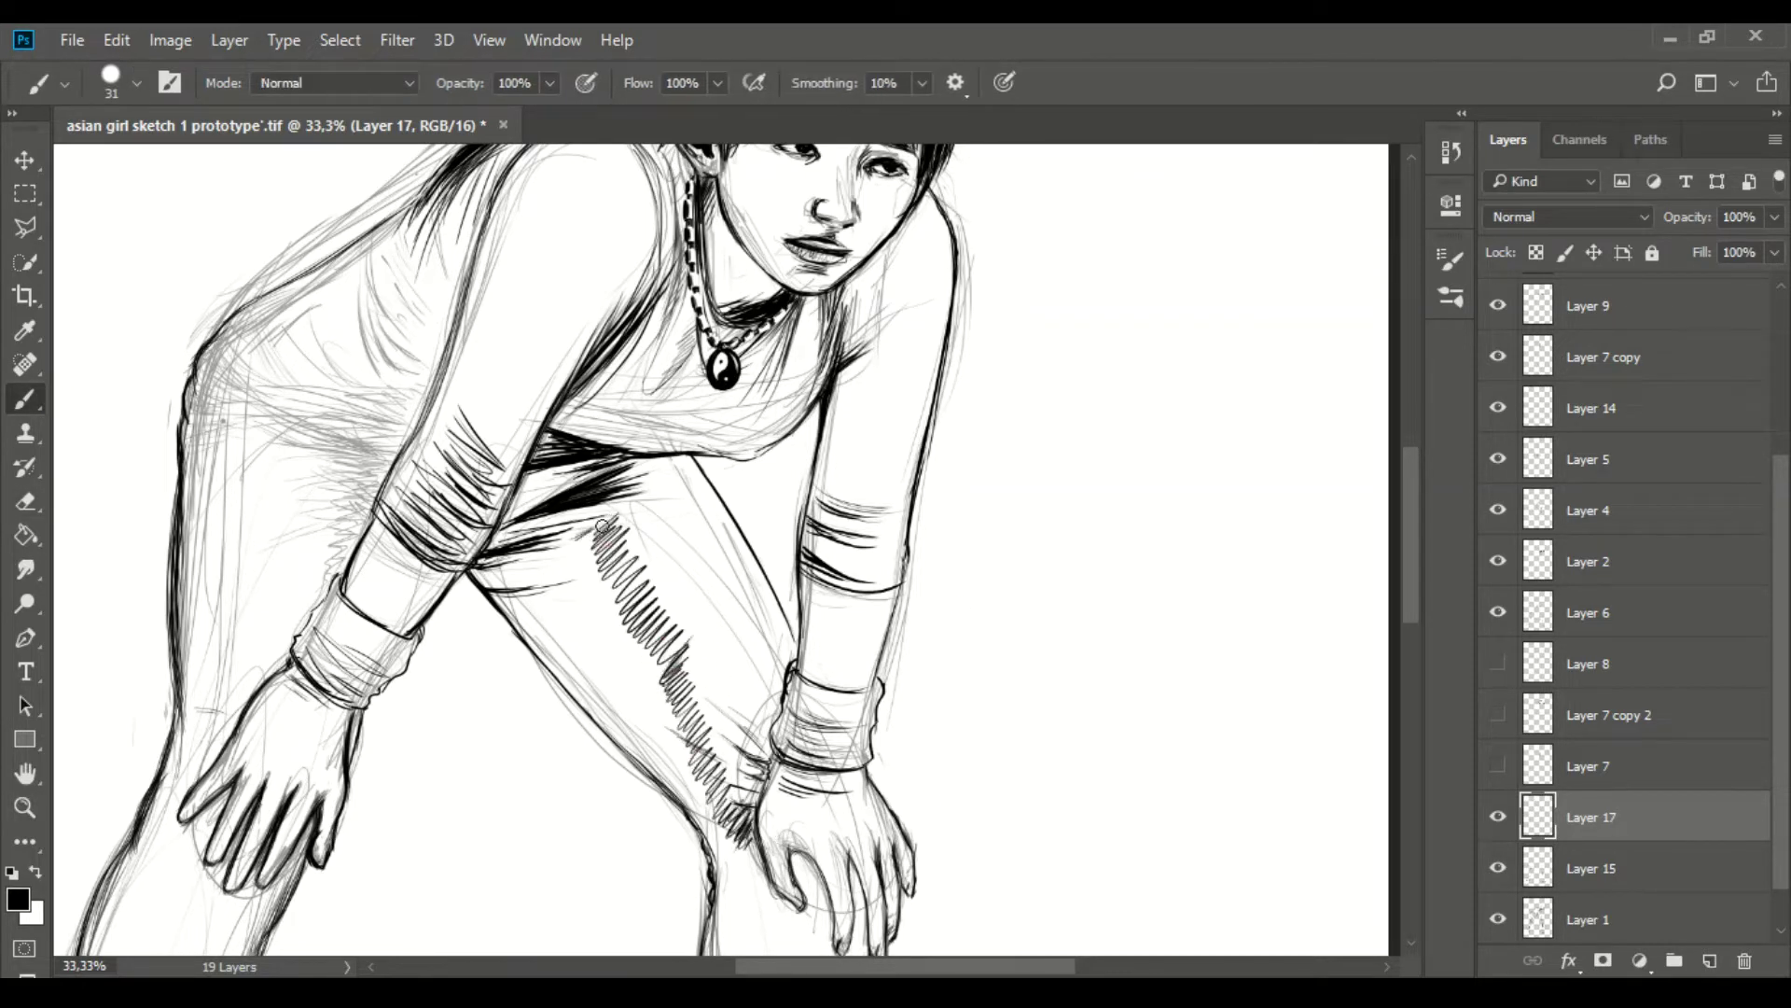
pyautogui.moveTo(602, 526); pyautogui.dragTo(792, 828)
# - Hatch the left leg outline and dense shadow down the inner thigh toward the knee
pyautogui.moveTo(196, 722)
pyautogui.mouseDown()
pyautogui.moveTo(182, 550)
pyautogui.moveTo(182, 779)
pyautogui.mouseUp()
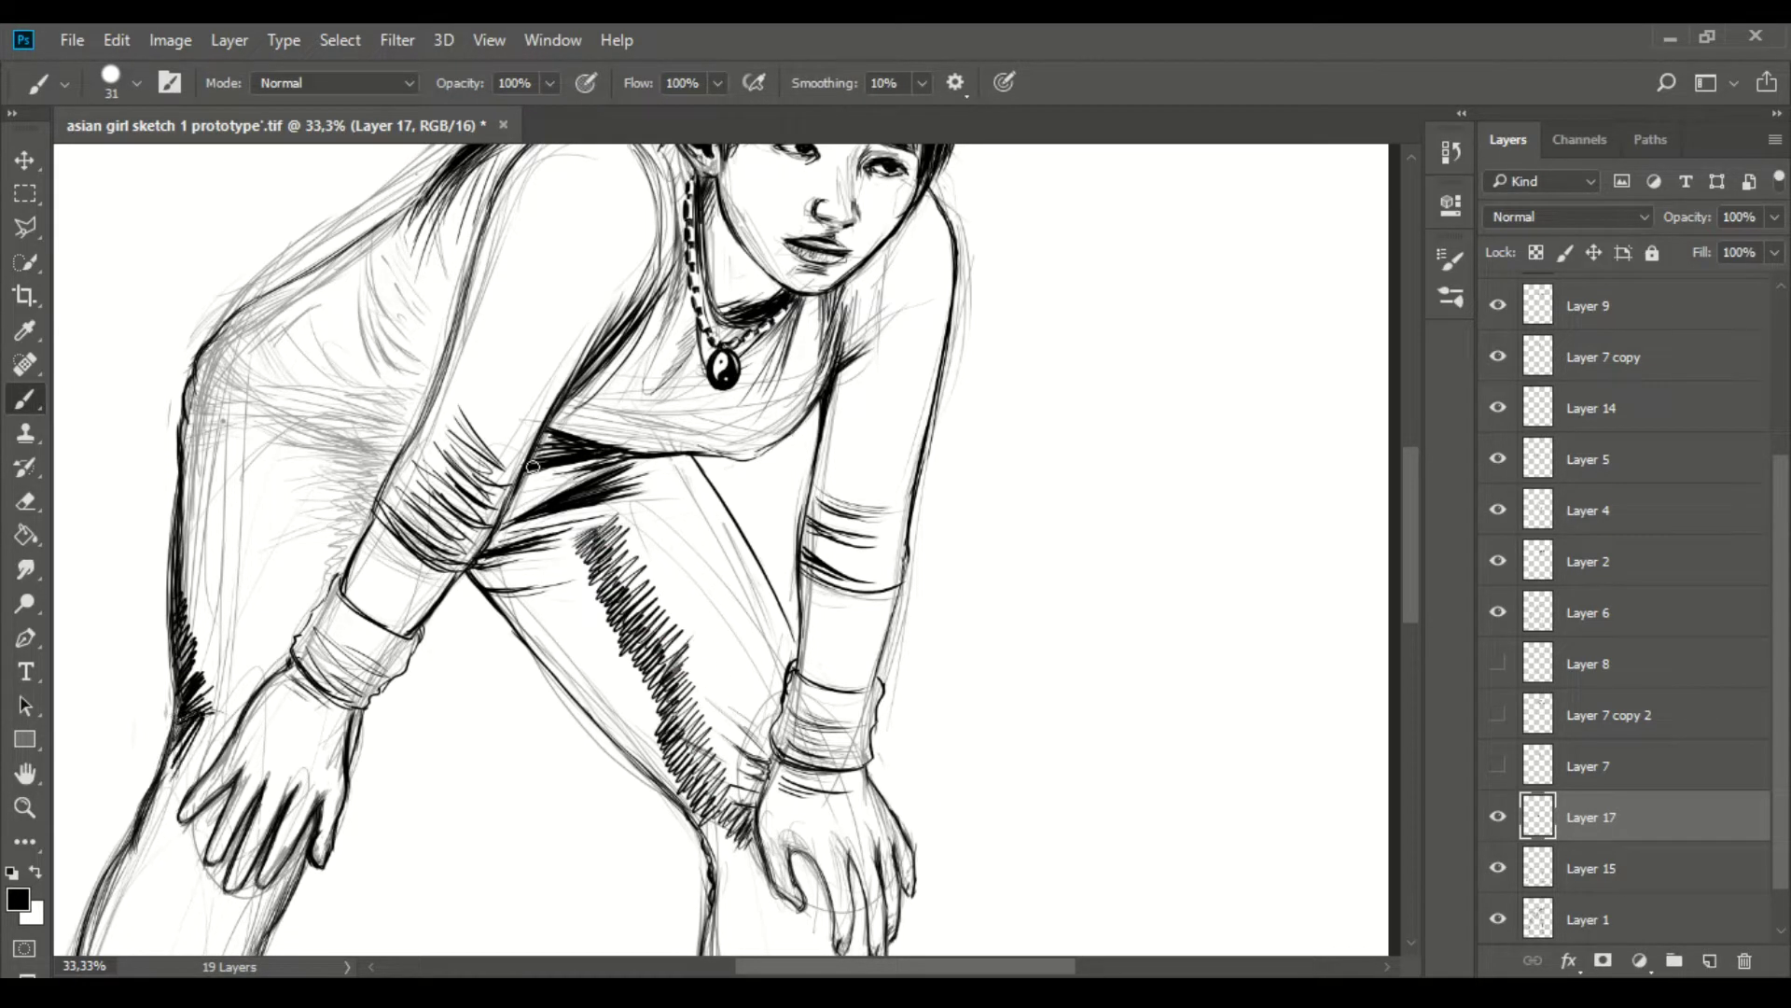
pyautogui.moveTo(527, 467); pyautogui.dragTo(574, 588)
pyautogui.moveTo(523, 513); pyautogui.dragTo(589, 649)
pyautogui.moveTo(548, 452)
pyautogui.mouseDown()
pyautogui.moveTo(620, 671)
pyautogui.moveTo(741, 886)
pyautogui.mouseUp()
pyautogui.moveTo(490, 508)
pyautogui.mouseDown()
pyautogui.moveTo(576, 575)
pyautogui.moveTo(620, 714)
pyautogui.moveTo(719, 877)
pyautogui.mouseUp()
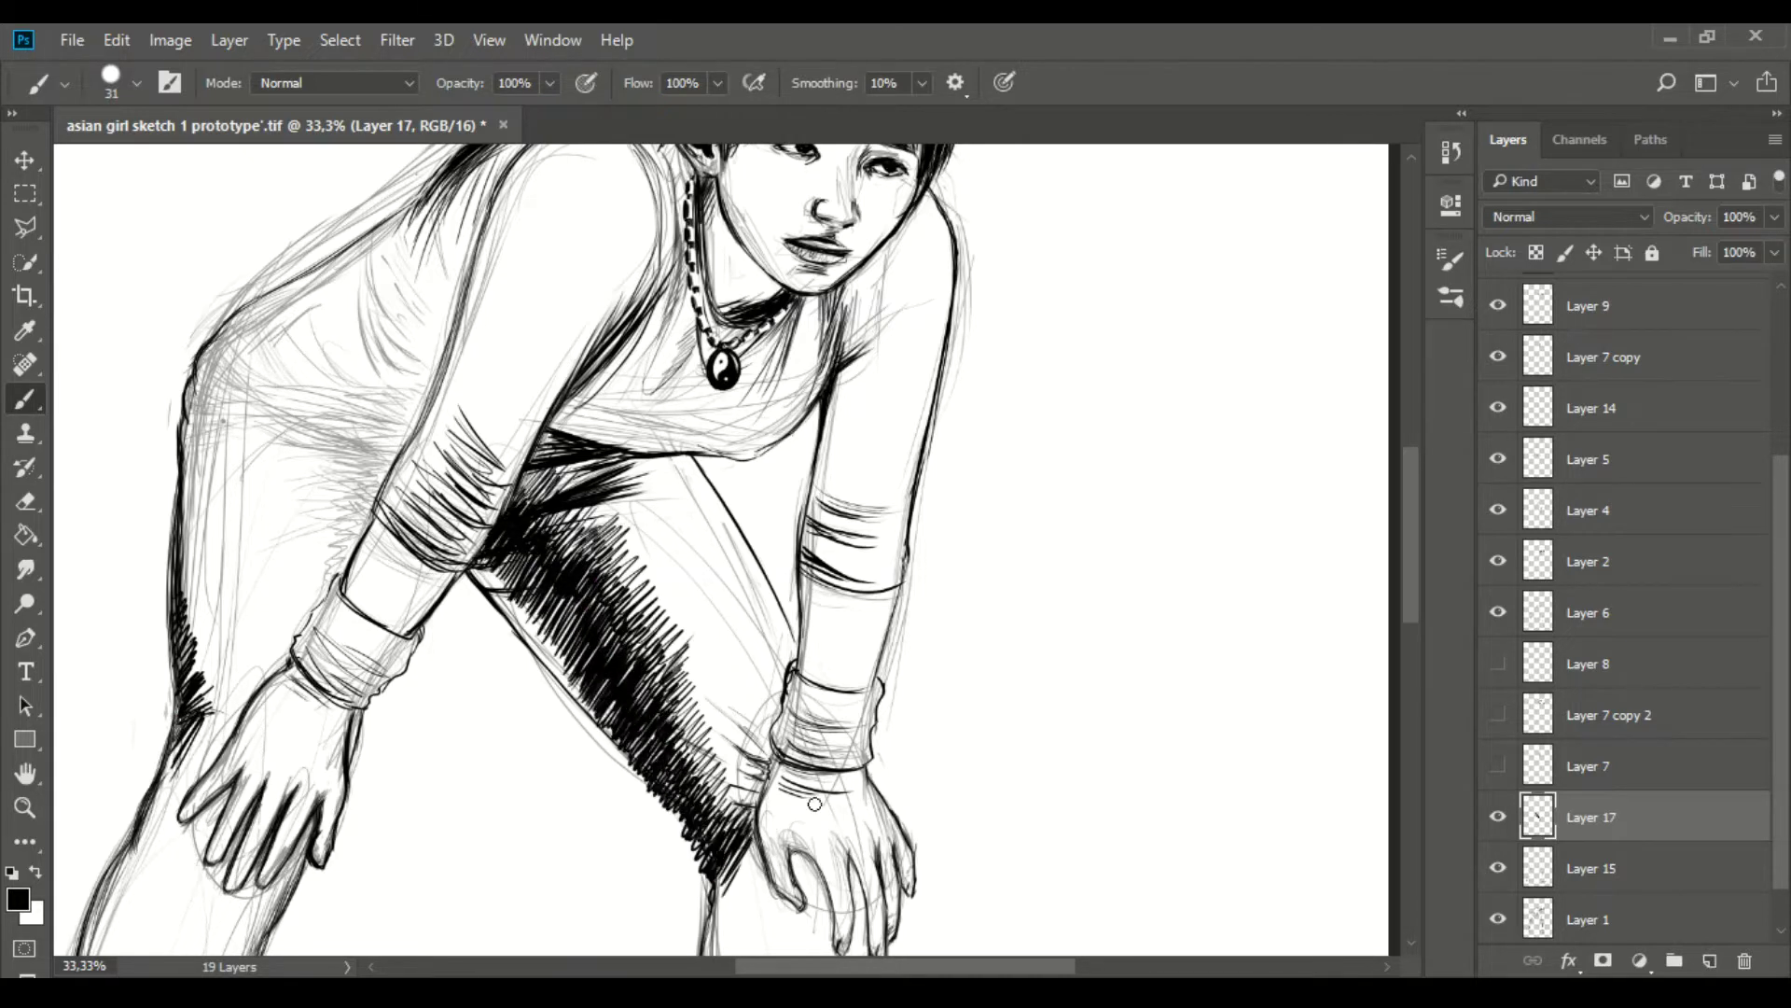
pyautogui.moveTo(462, 556); pyautogui.dragTo(643, 784)
# - Deepen the thigh shadow, trying an erase on it and undoing it
pyautogui.moveTo(1686, 217); pyautogui.dragTo(1647, 216)
pyautogui.press('e')
pyautogui.moveTo(528, 657); pyautogui.dragTo(607, 793)
pyautogui.hotkey('ctrl', 'z')
pyautogui.hotkey('ctrl', 'z')
pyautogui.scroll(2, 1364, 566)
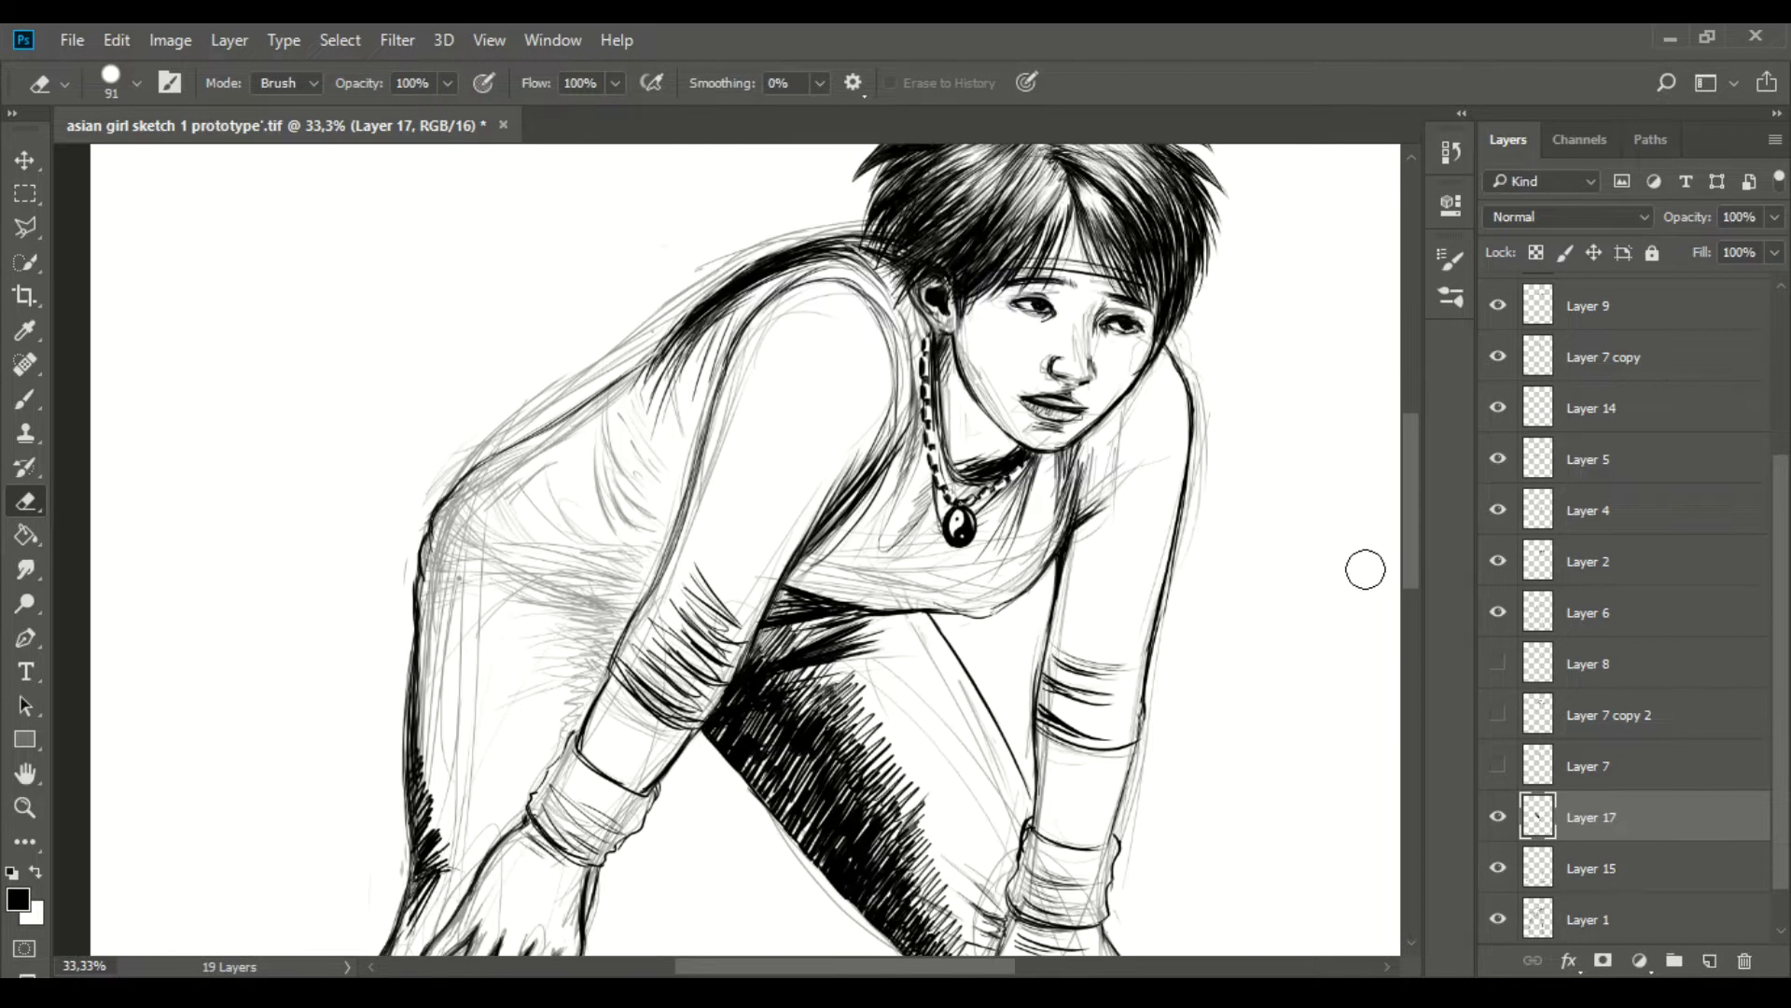
pyautogui.scroll(-10, 1364, 566)
pyautogui.press('b')
# - Hatch the heel shadow and dense shading down the right shin to the ankle
pyautogui.moveTo(299, 653); pyautogui.dragTo(250, 595)
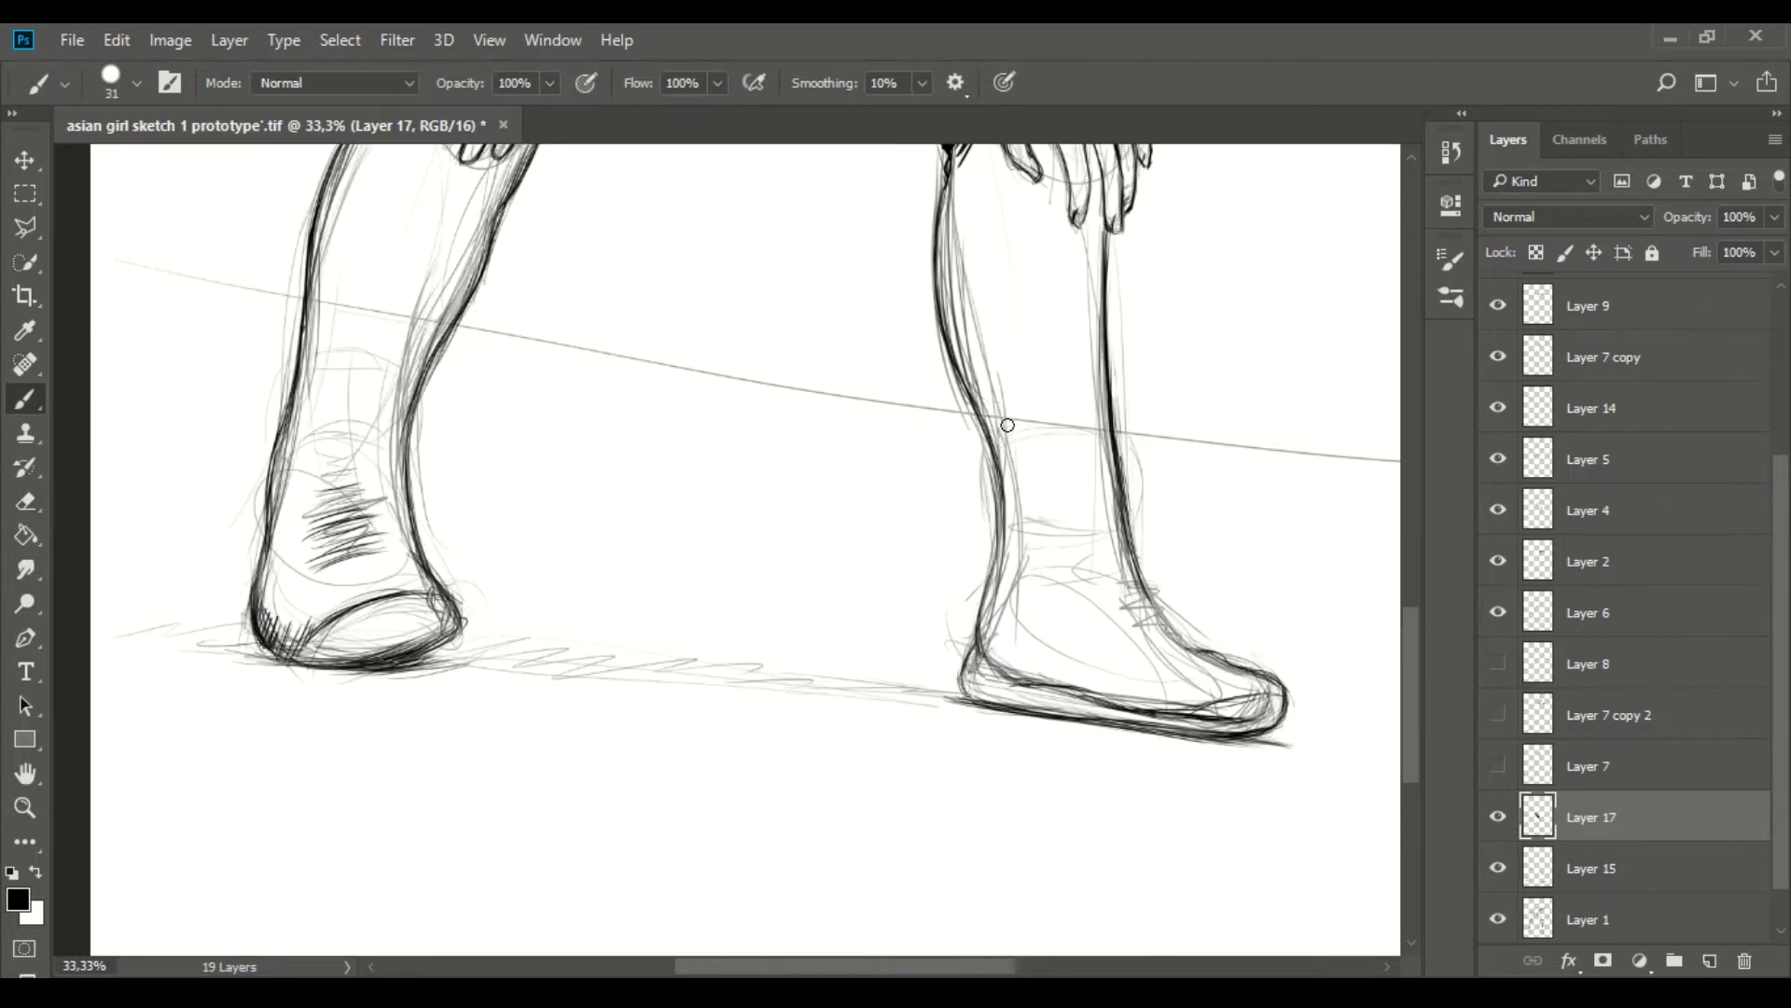
pyautogui.moveTo(989, 411); pyautogui.dragTo(1012, 704)
pyautogui.moveTo(1035, 597); pyautogui.dragTo(1139, 714)
pyautogui.scroll(3, 982, 365)
pyautogui.moveTo(983, 365)
pyautogui.mouseDown()
pyautogui.moveTo(1017, 644)
pyautogui.moveTo(1054, 686)
pyautogui.moveTo(1082, 854)
pyautogui.moveTo(1110, 886)
pyautogui.mouseUp()
pyautogui.moveTo(1412, 653); pyautogui.dragTo(1412, 547)
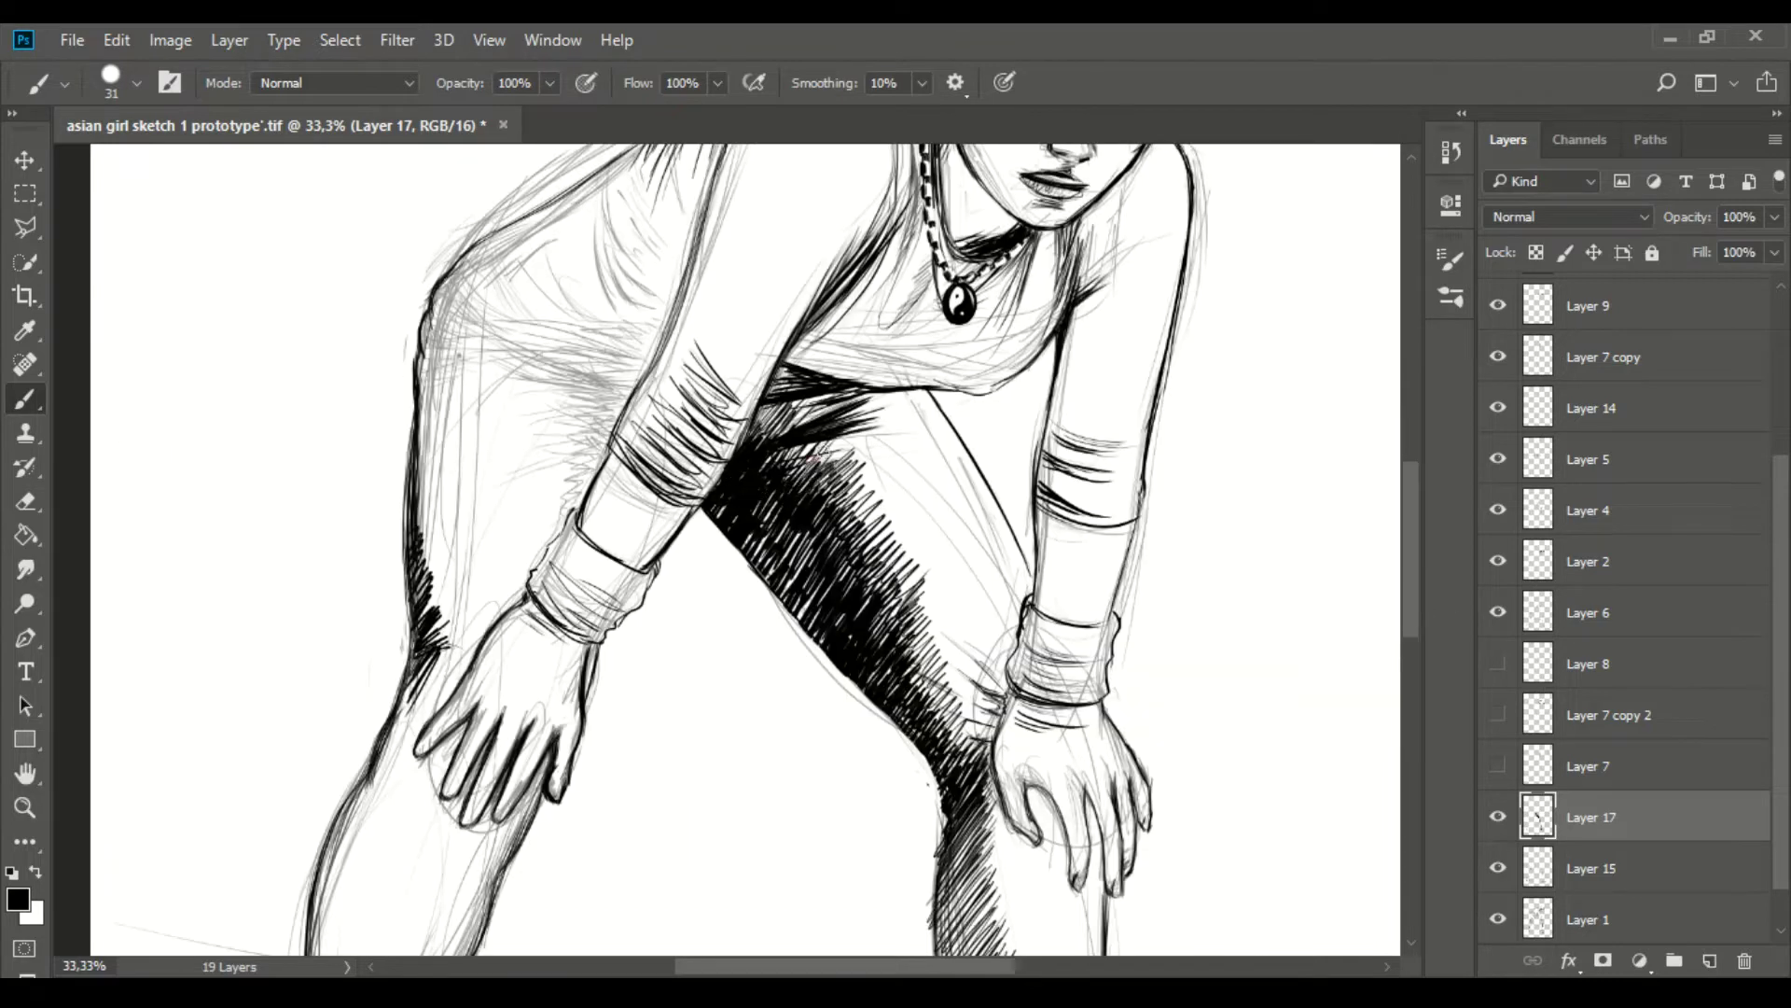
pyautogui.moveTo(831, 442)
pyautogui.mouseDown()
pyautogui.moveTo(751, 523)
pyautogui.moveTo(896, 699)
pyautogui.mouseUp()
# - With a larger brush, darken the foot's bottom outline and add bold right-shin hatching
pyautogui.press(']')
pyautogui.press(']')
pyautogui.press(']')
pyautogui.moveTo(1413, 604); pyautogui.dragTo(1412, 706)
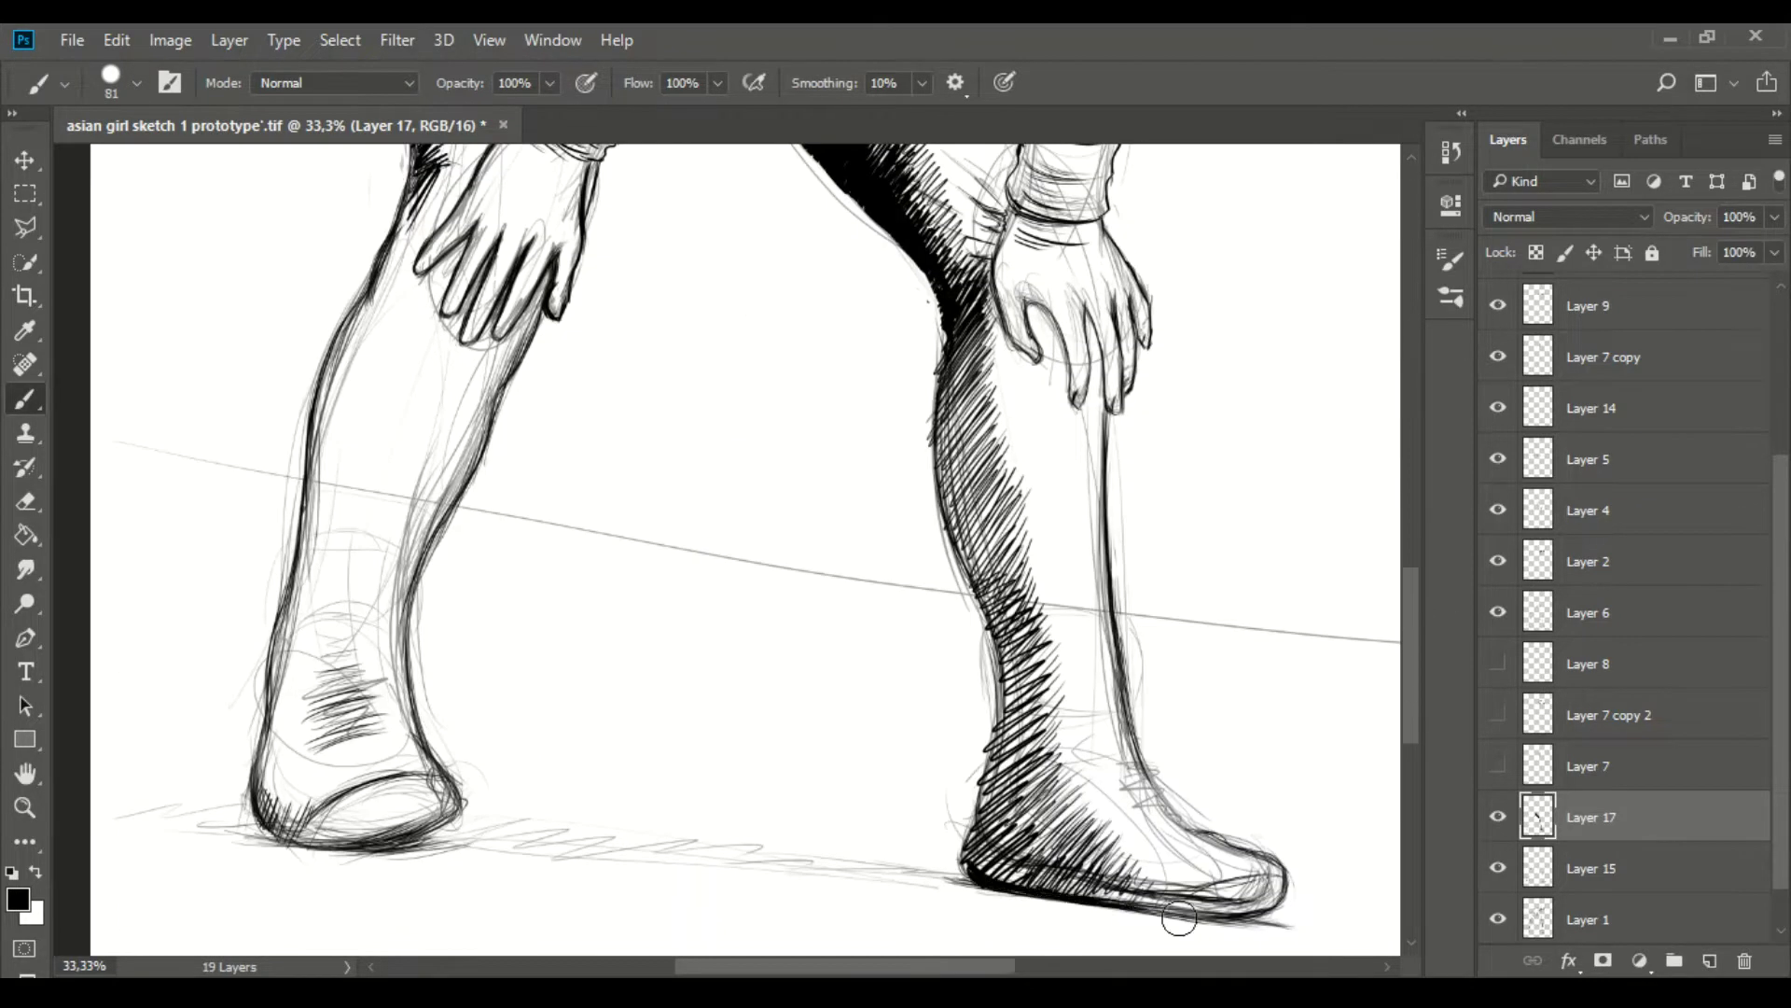
pyautogui.moveTo(989, 872)
pyautogui.mouseDown()
pyautogui.moveTo(1297, 923)
pyautogui.moveTo(993, 845)
pyautogui.mouseUp()
pyautogui.moveTo(947, 341)
pyautogui.mouseDown()
pyautogui.moveTo(973, 522)
pyautogui.moveTo(1073, 858)
pyautogui.moveTo(950, 494)
pyautogui.moveTo(979, 821)
pyautogui.moveTo(960, 519)
pyautogui.moveTo(984, 826)
pyautogui.moveTo(1212, 912)
pyautogui.mouseUp()
pyautogui.scroll(1, 1213, 912)
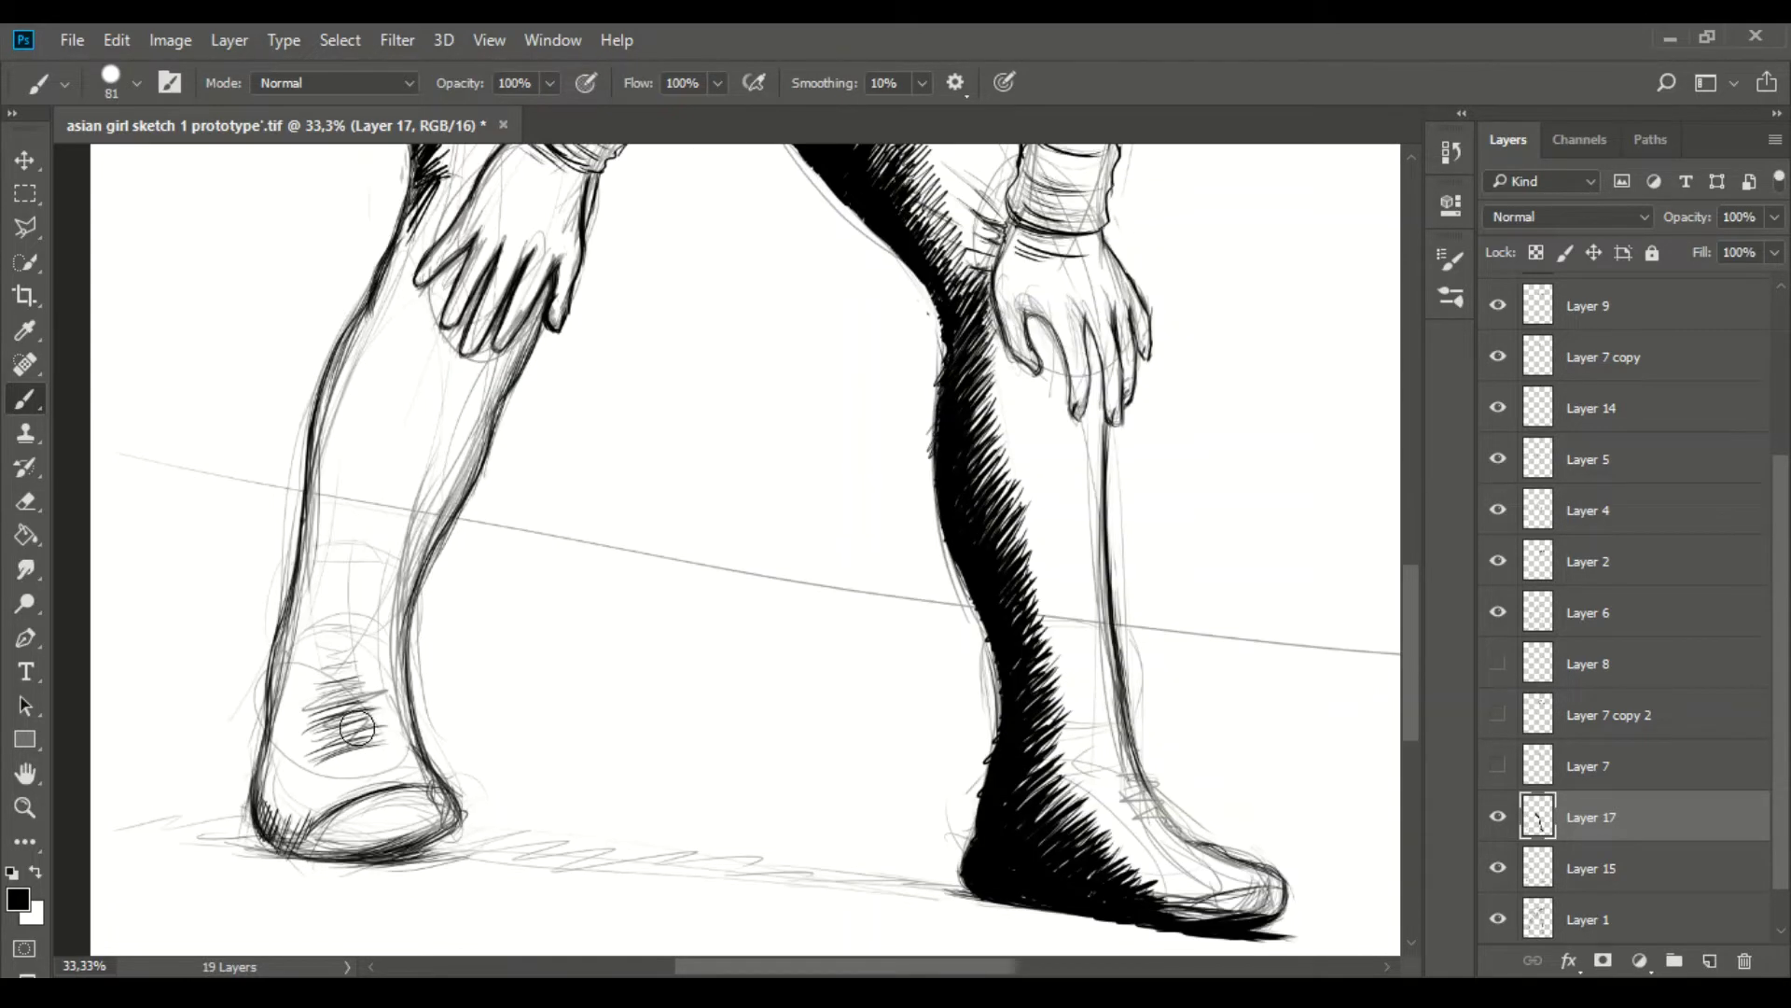
# - Hatch the back edge of the left leg up toward the knee
pyautogui.moveTo(355, 546)
pyautogui.mouseDown()
pyautogui.moveTo(280, 644)
pyautogui.moveTo(261, 840)
pyautogui.mouseUp()
pyautogui.moveTo(326, 597); pyautogui.dragTo(431, 183)
pyautogui.scroll(3, 1403, 552)
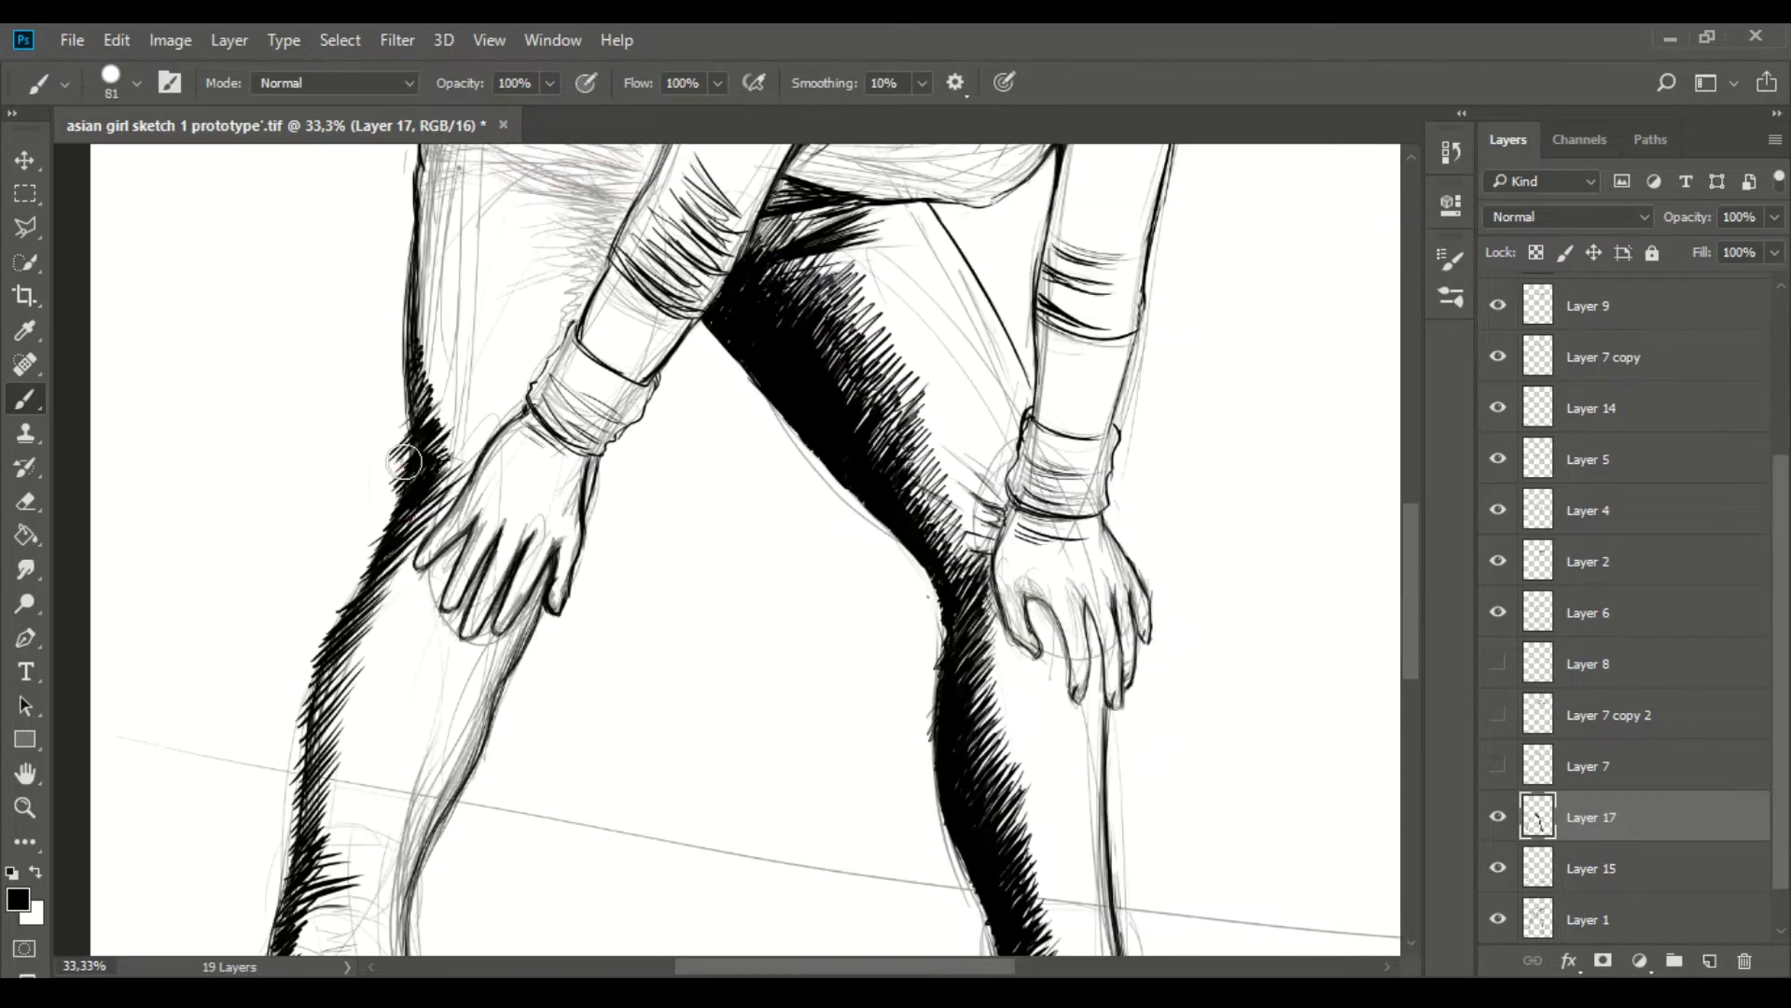
pyautogui.scroll(3, 1404, 552)
pyautogui.scroll(1, 1223, 600)
pyautogui.scroll(2, 1223, 600)
pyautogui.scroll(2, 1263, 680)
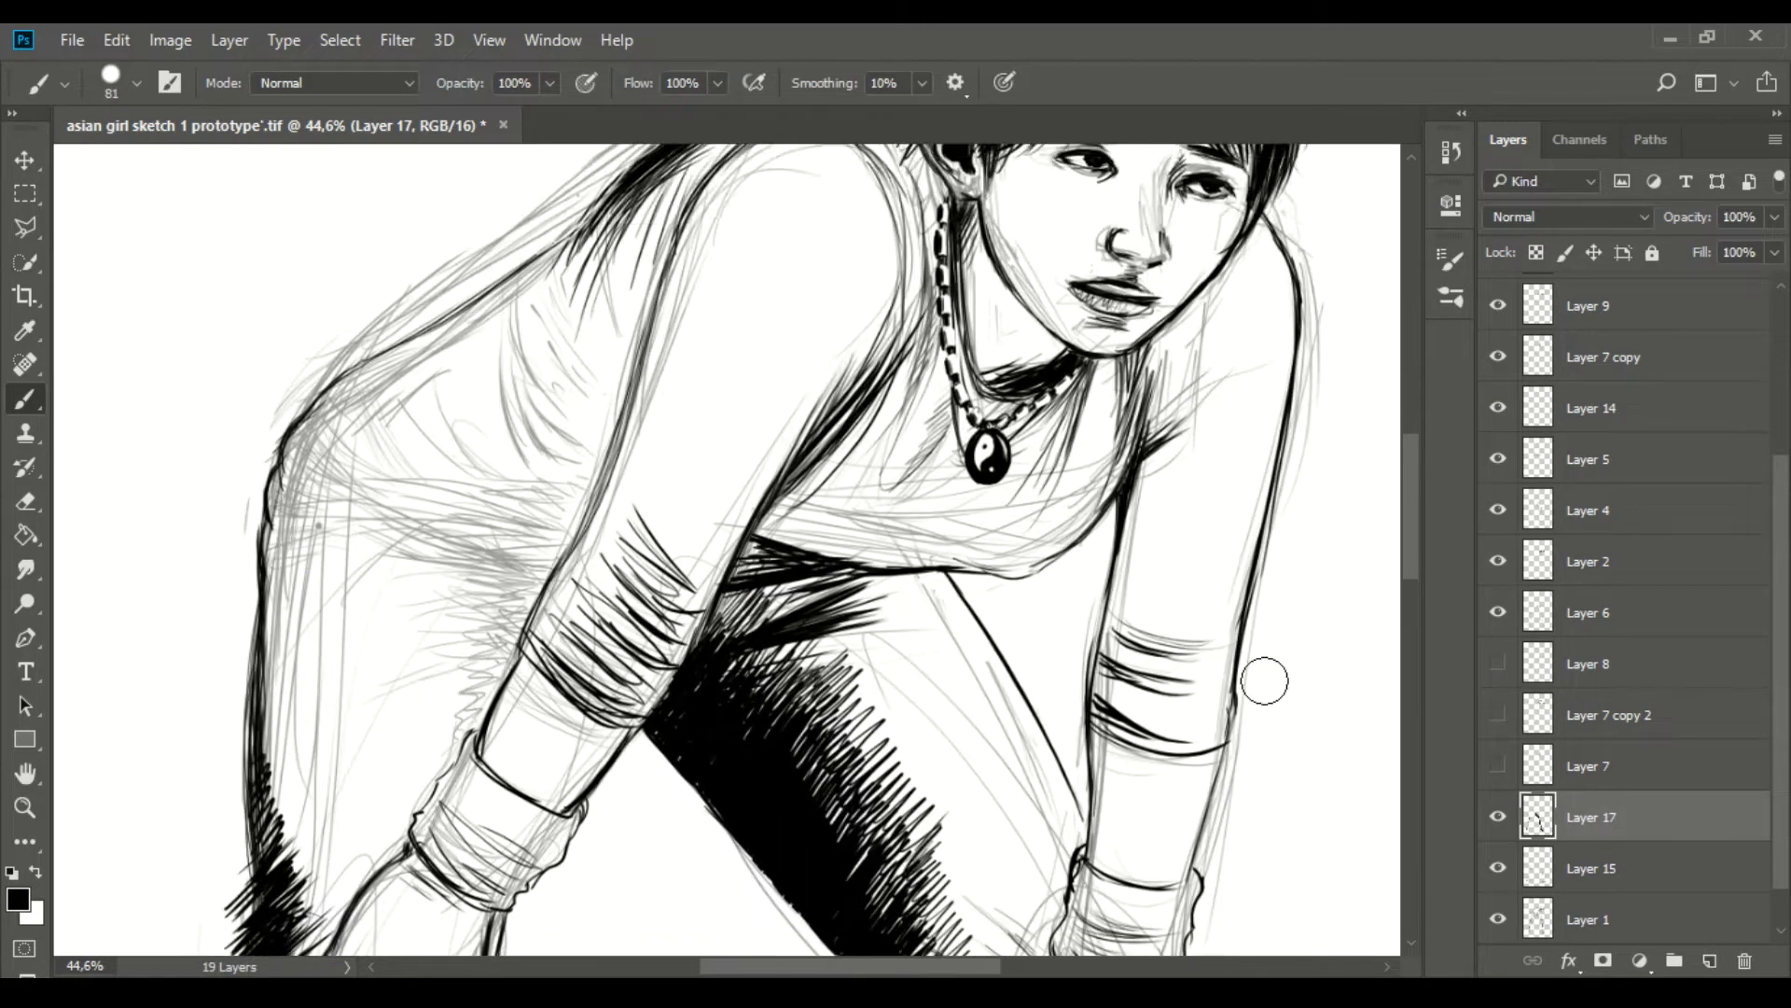
pyautogui.scroll(-9, 1213, 653)
pyautogui.scroll(8, 1039, 608)
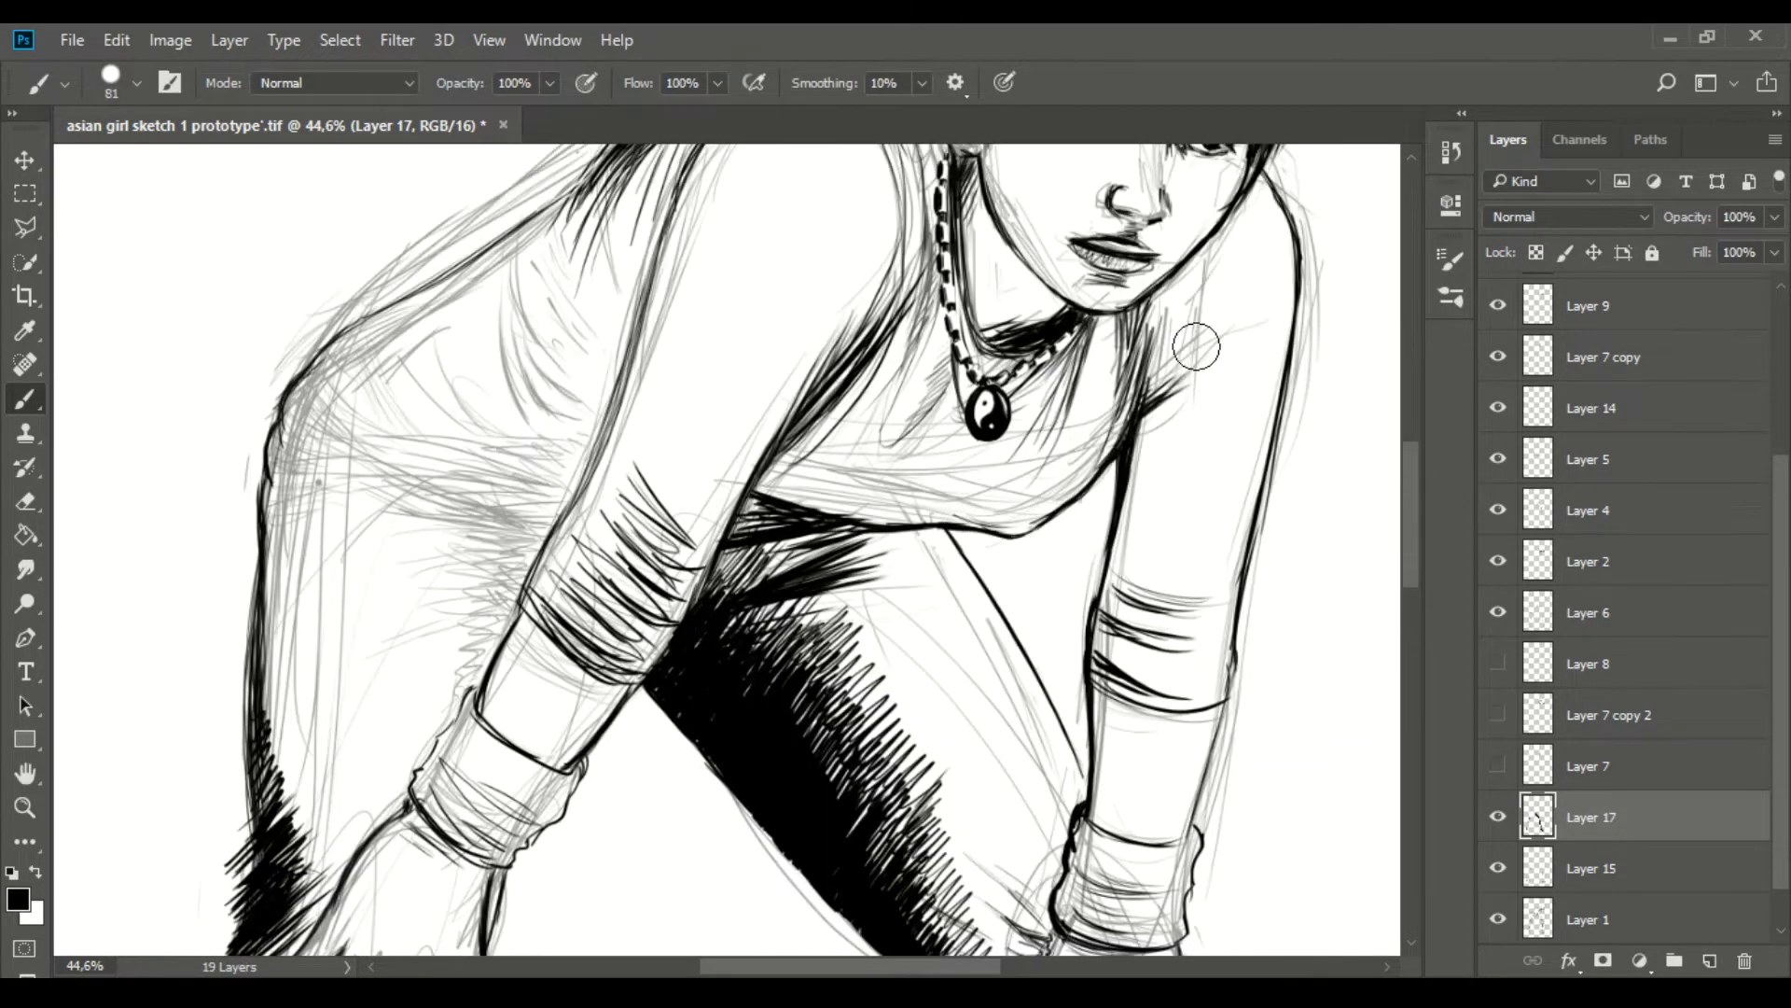
pyautogui.scroll(-3, 1188, 344)
# - Darken the bottom line of the wrist cuff
pyautogui.moveTo(1143, 802); pyautogui.dragTo(1063, 795)
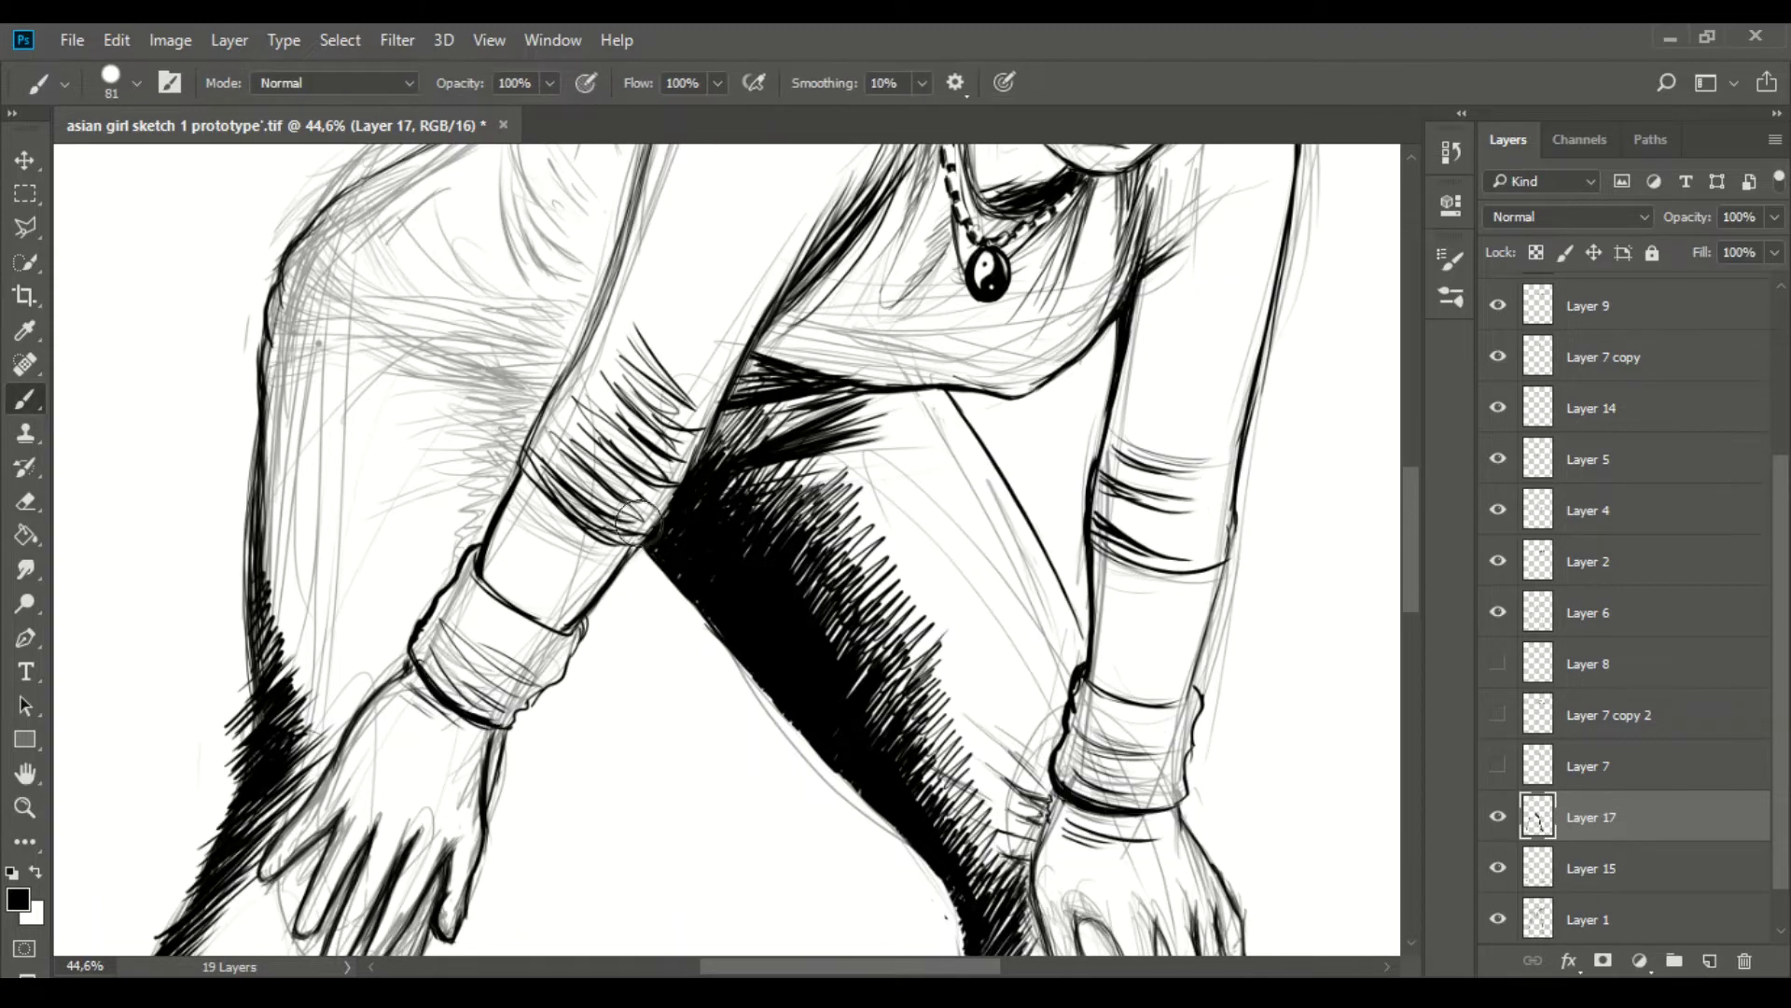
pyautogui.scroll(4, 519, 429)
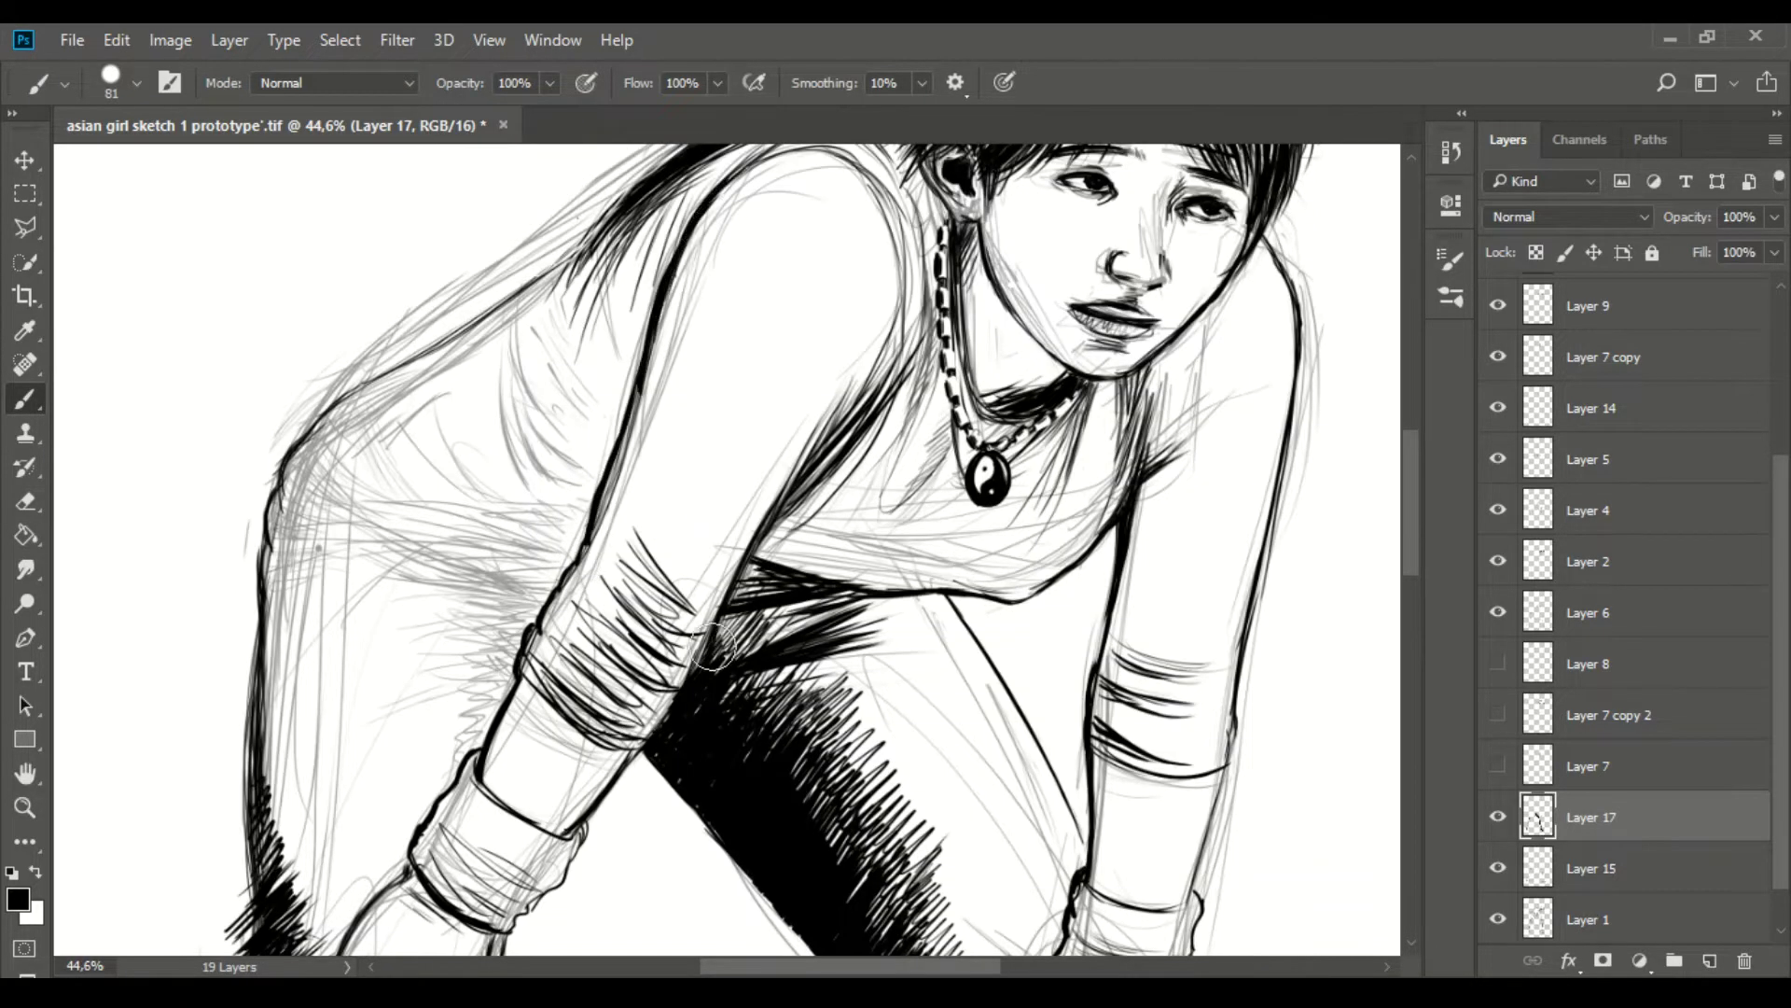
pyautogui.scroll(-10, 417, 730)
pyautogui.scroll(4, 571, 411)
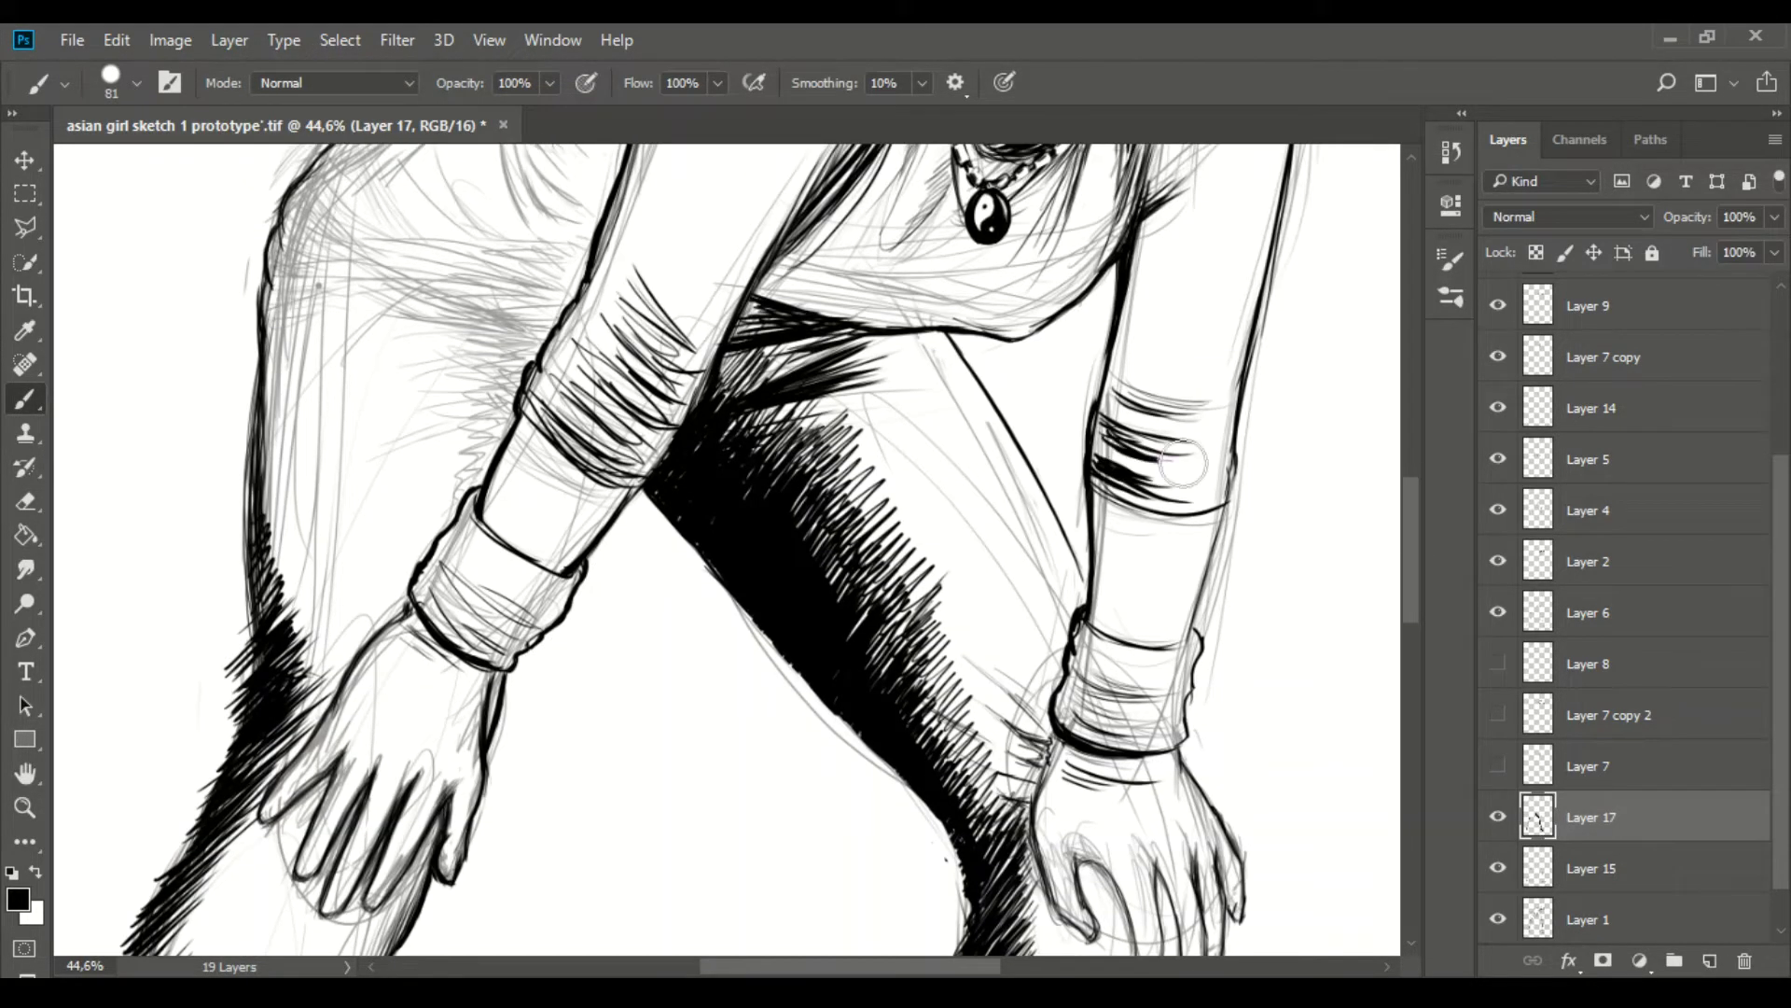
pyautogui.scroll(2, 1263, 547)
# - Check the whole figure, hide Layer 17's leg shading and add empty Layer 18
pyautogui.press('z')
pyautogui.hotkey('ctrl', '0')
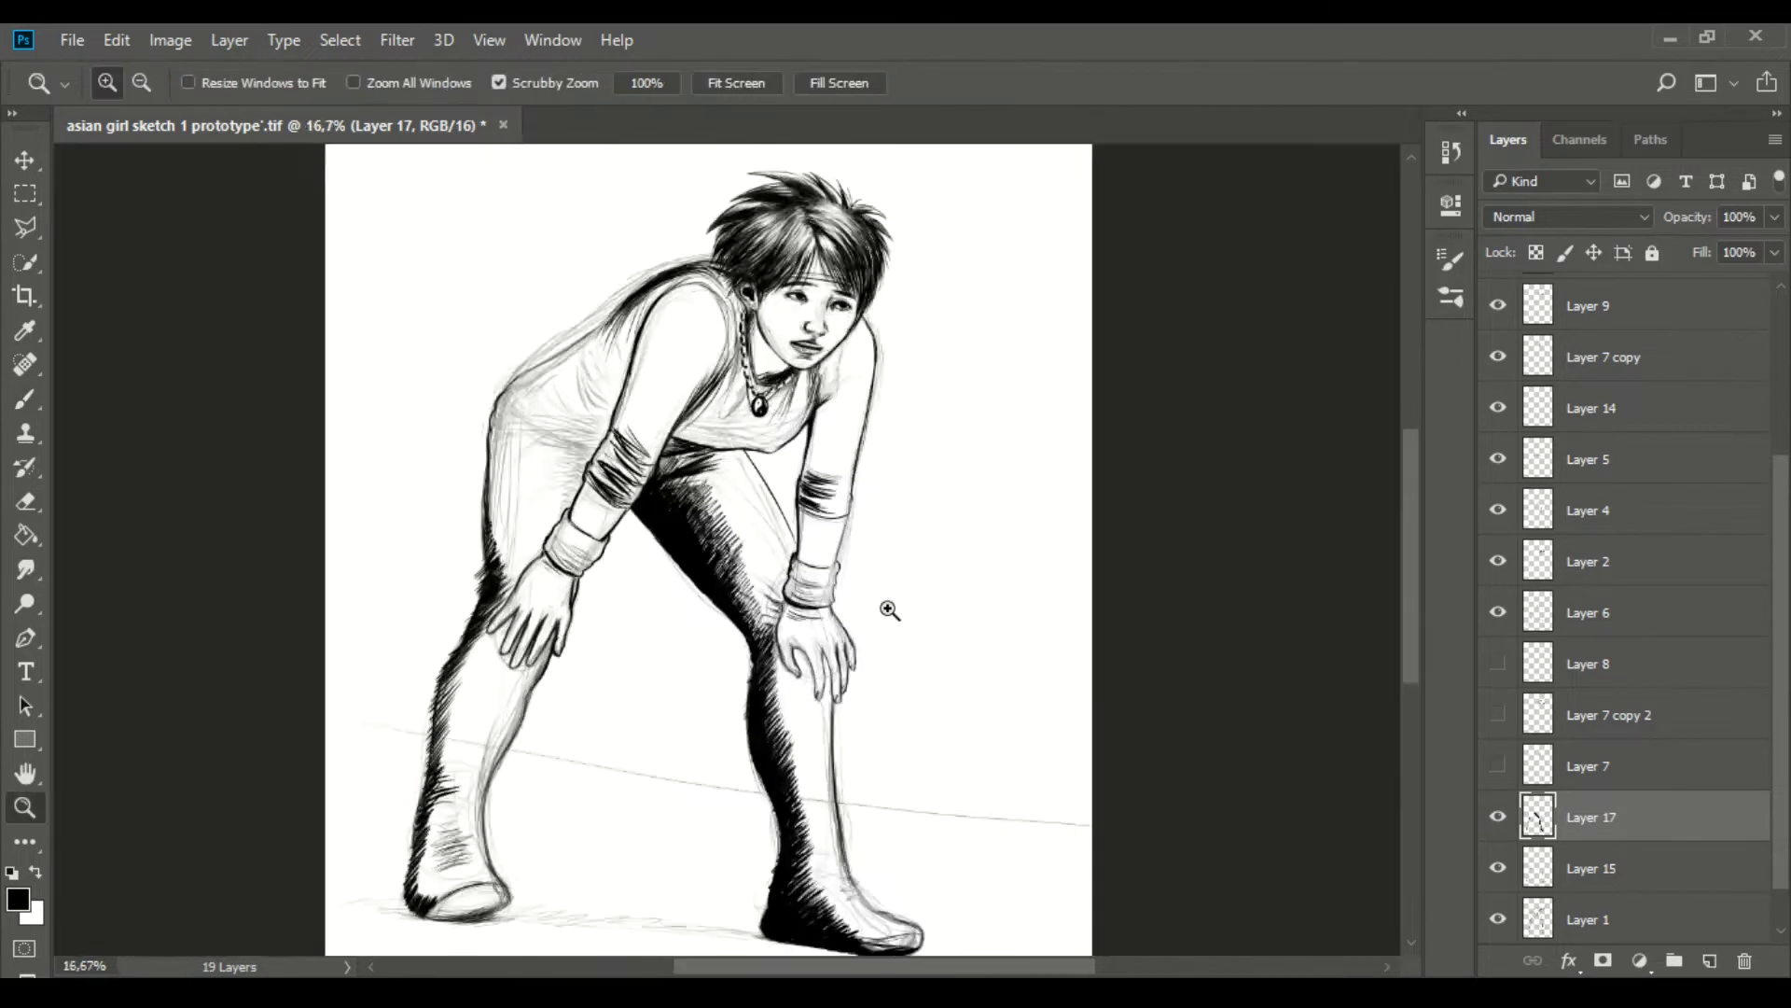
pyautogui.hotkey('ctrl', '+')
pyautogui.hotkey('ctrl', '+')
pyautogui.click(1497, 816)
pyautogui.press('b')
pyautogui.click(1710, 961)
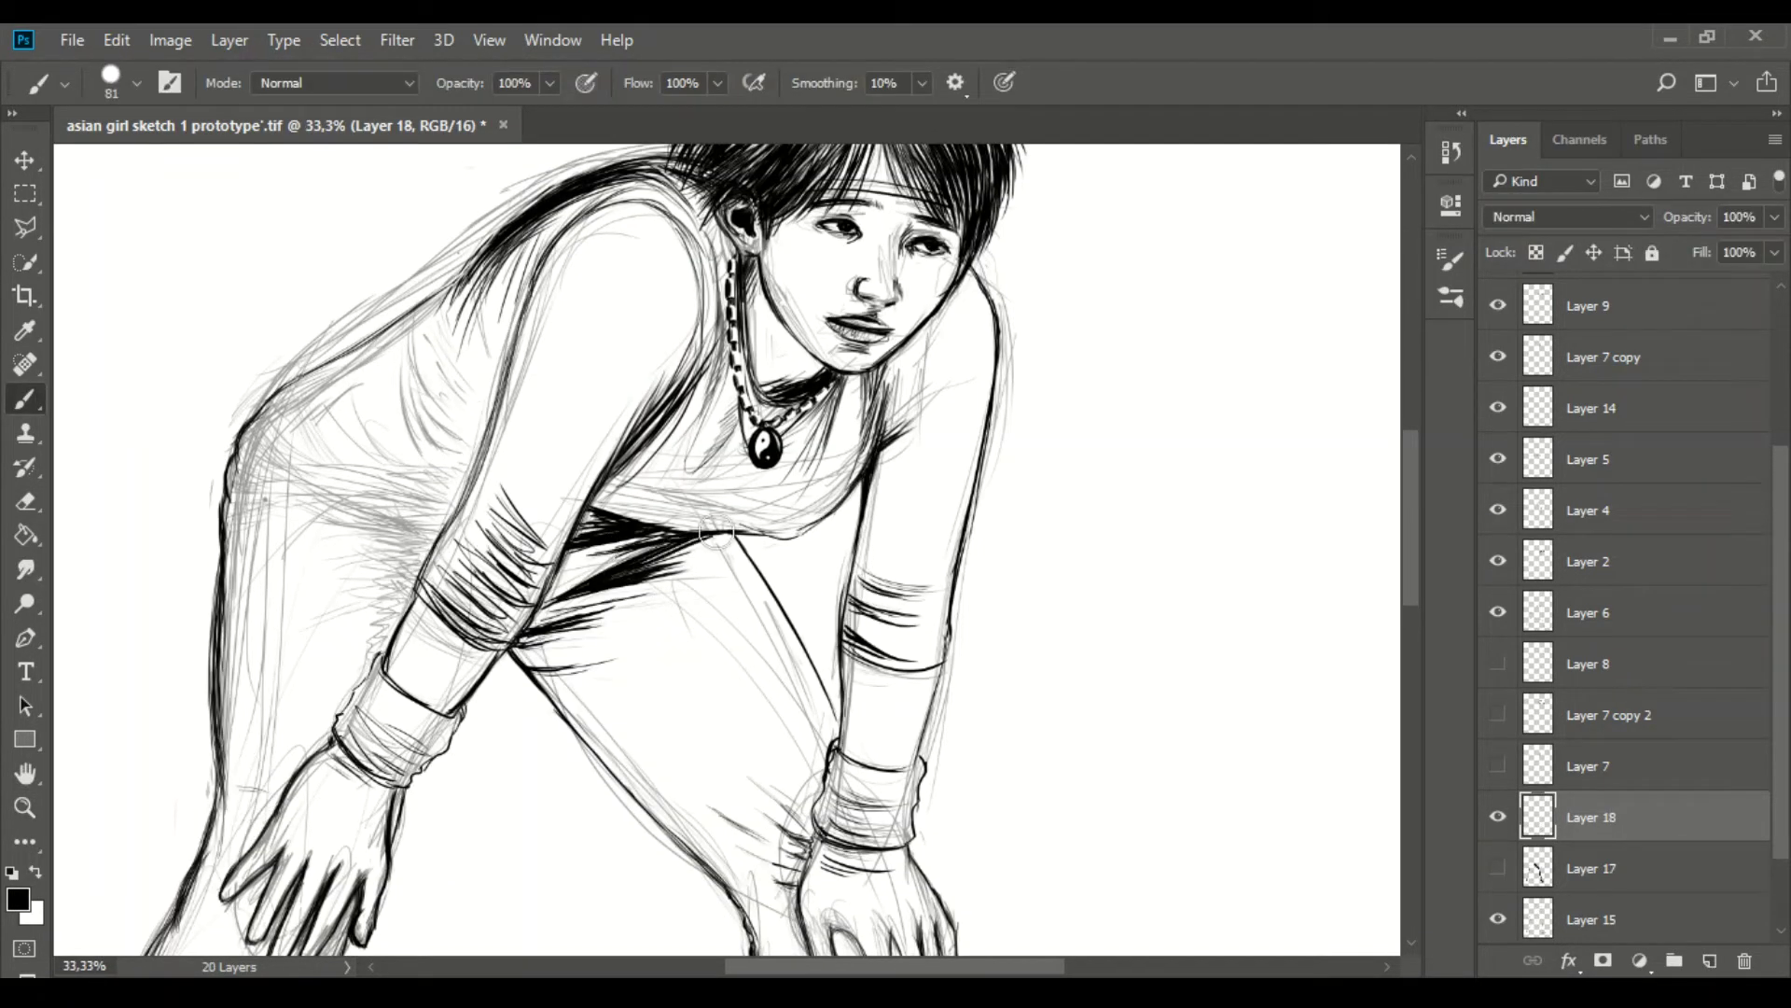
# - Ink bold, thickened contours along the neck, shoulder and arm
pyautogui.moveTo(639, 468); pyautogui.dragTo(602, 499)
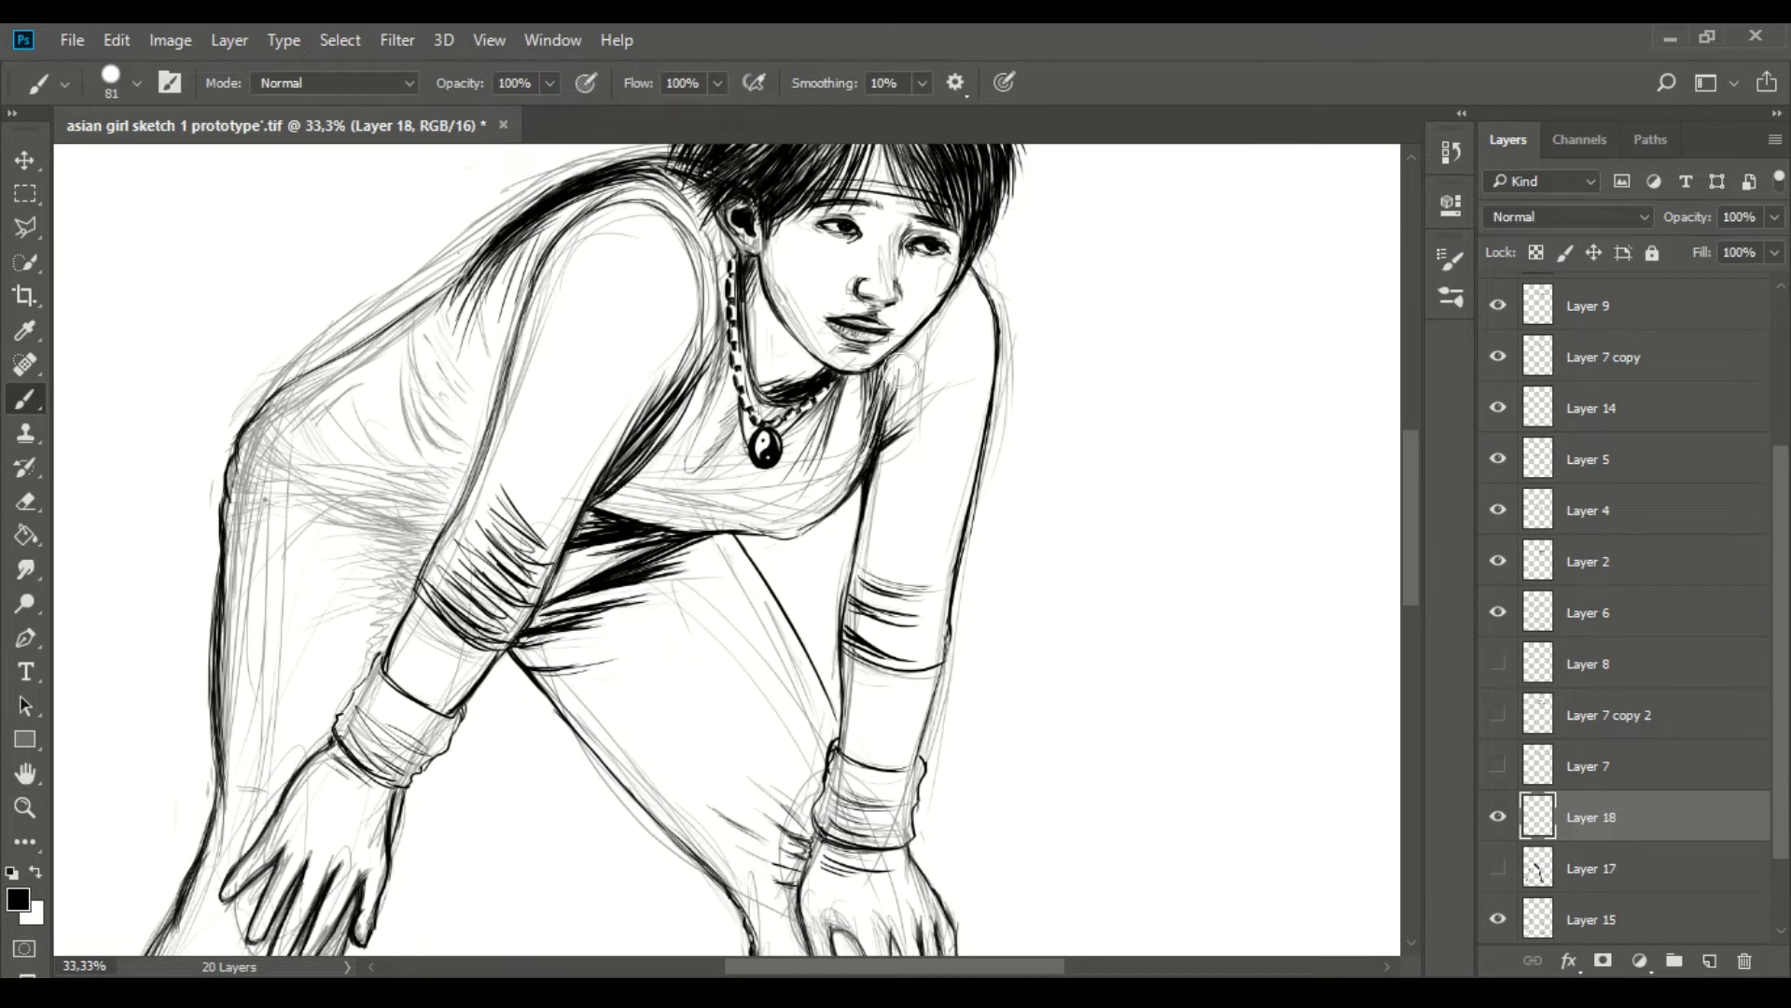
pyautogui.moveTo(737, 271); pyautogui.dragTo(709, 411)
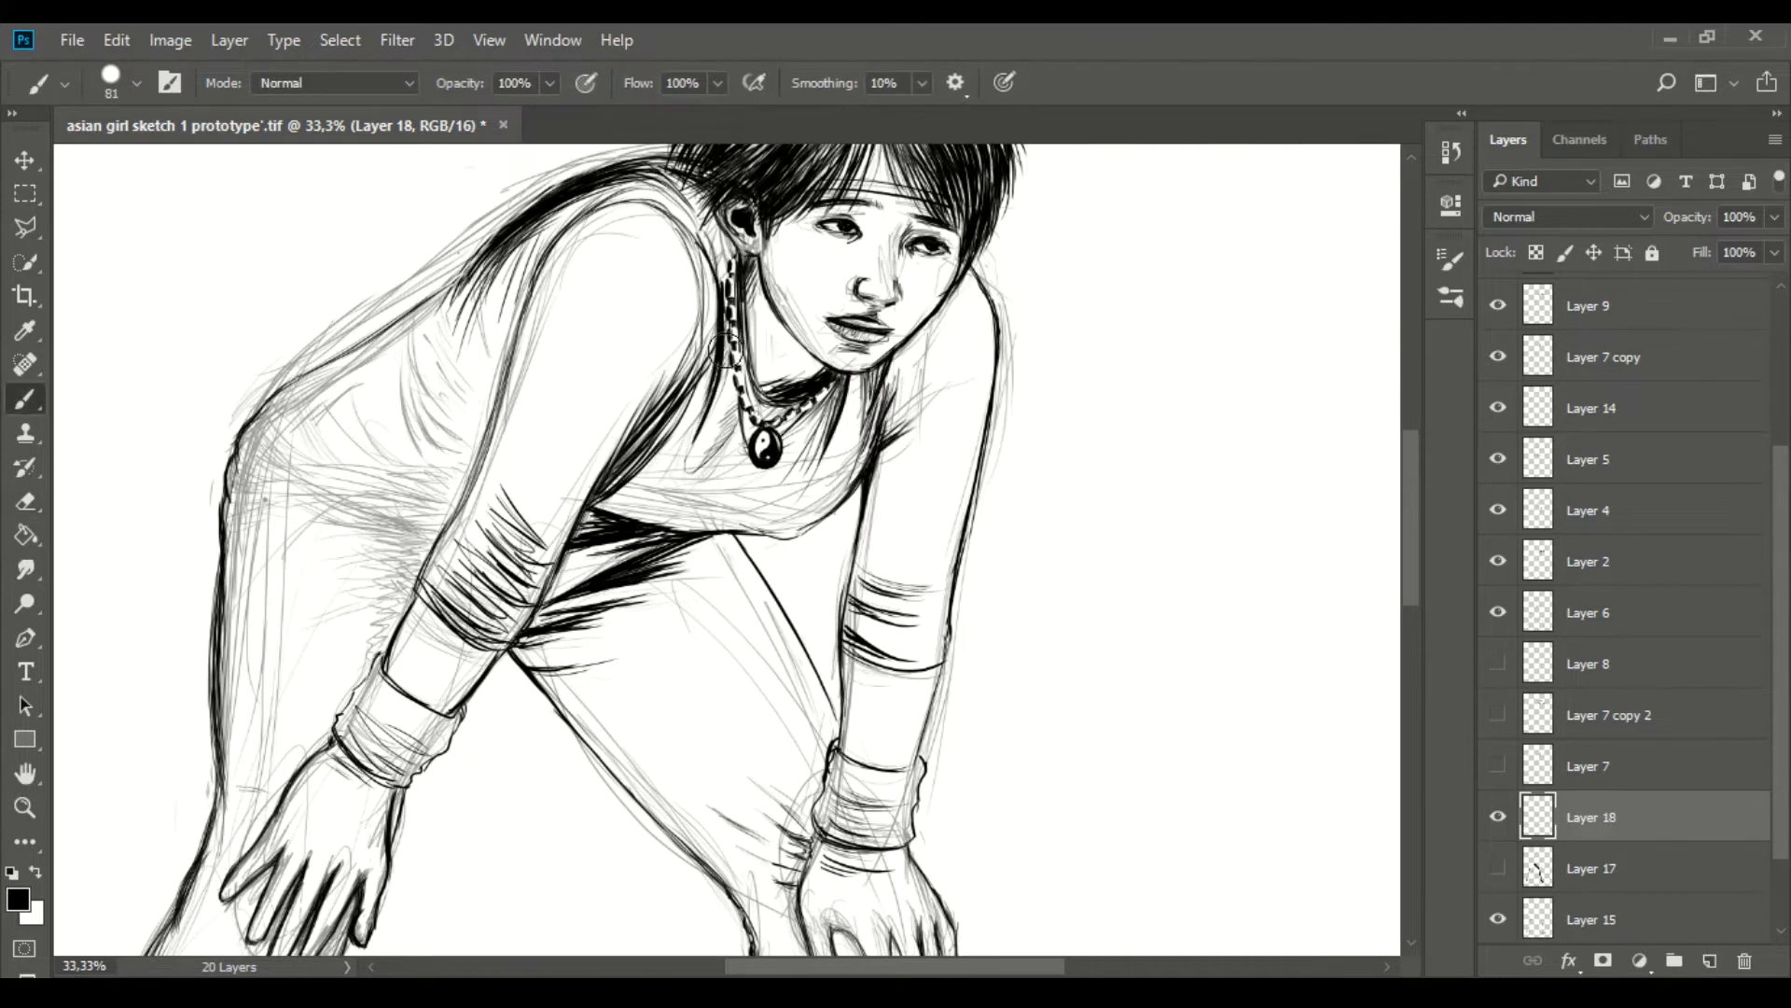
pyautogui.moveTo(709, 229); pyautogui.dragTo(672, 401)
pyautogui.moveTo(700, 313)
pyautogui.mouseDown()
pyautogui.moveTo(694, 410)
pyautogui.moveTo(758, 397)
pyautogui.mouseUp()
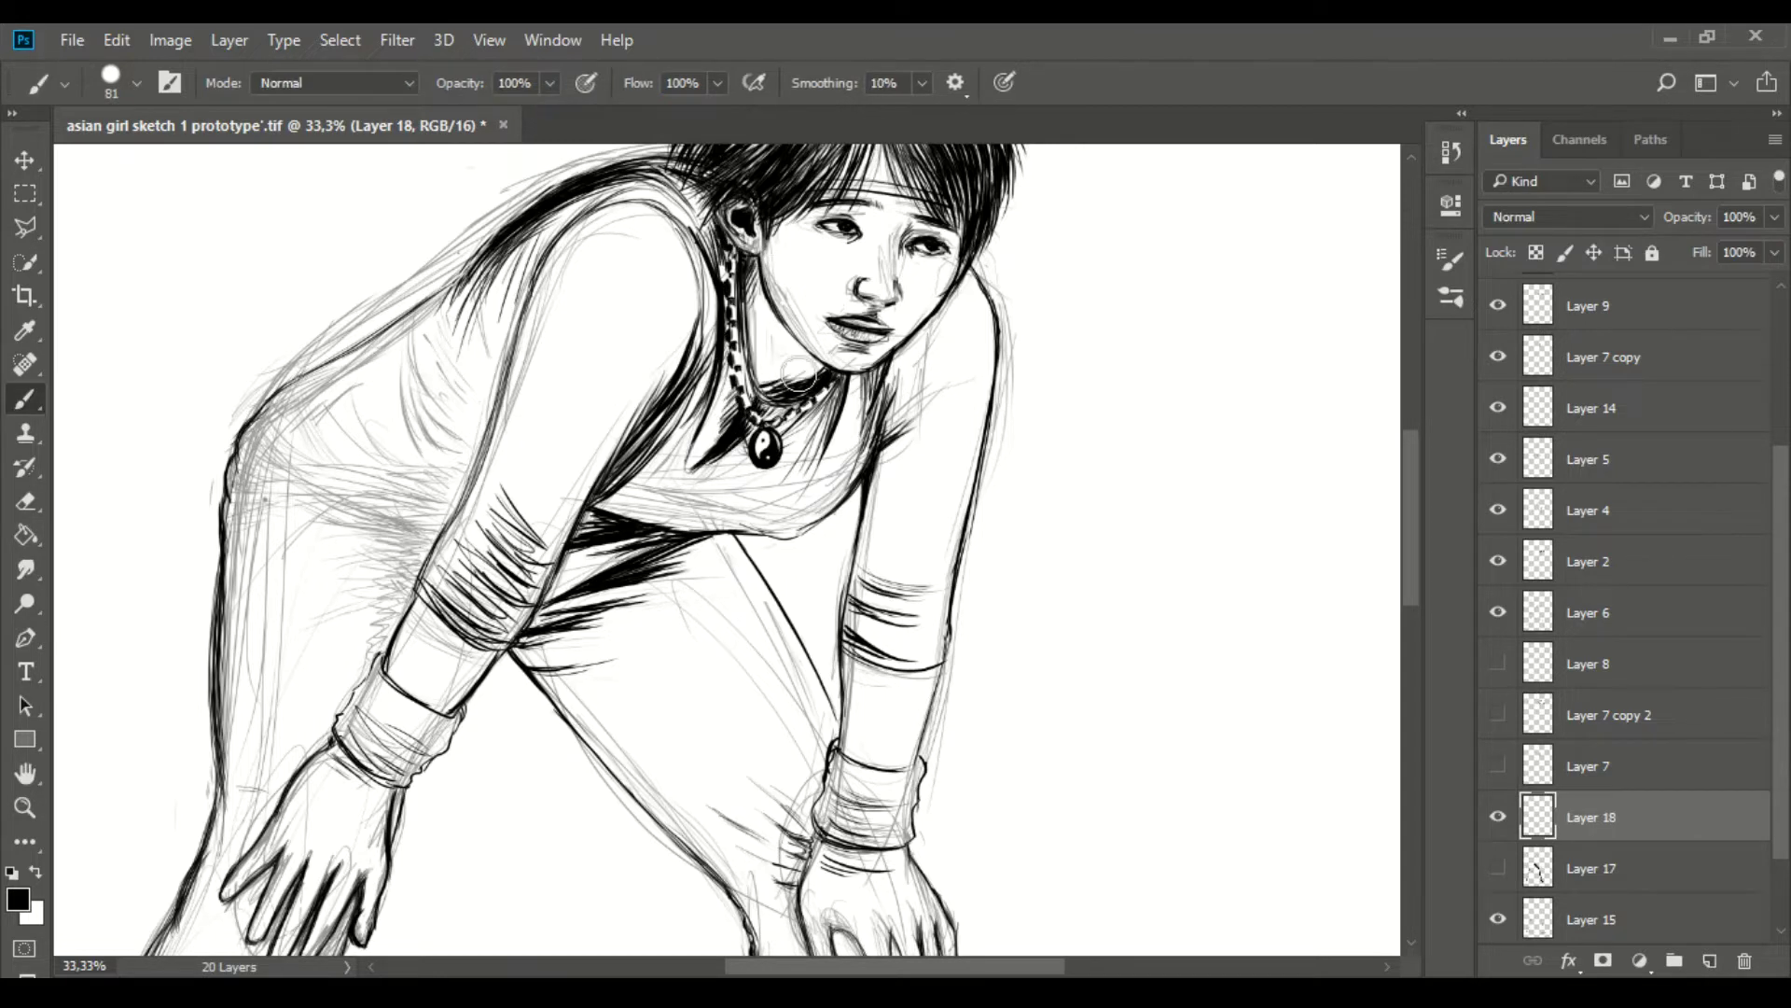
# - Toggle Layer 1's grey sketch lines off and on, then zoom in on the upper body
pyautogui.press('e')
pyautogui.scroll(-2, 1586, 839)
pyautogui.click(1498, 870)
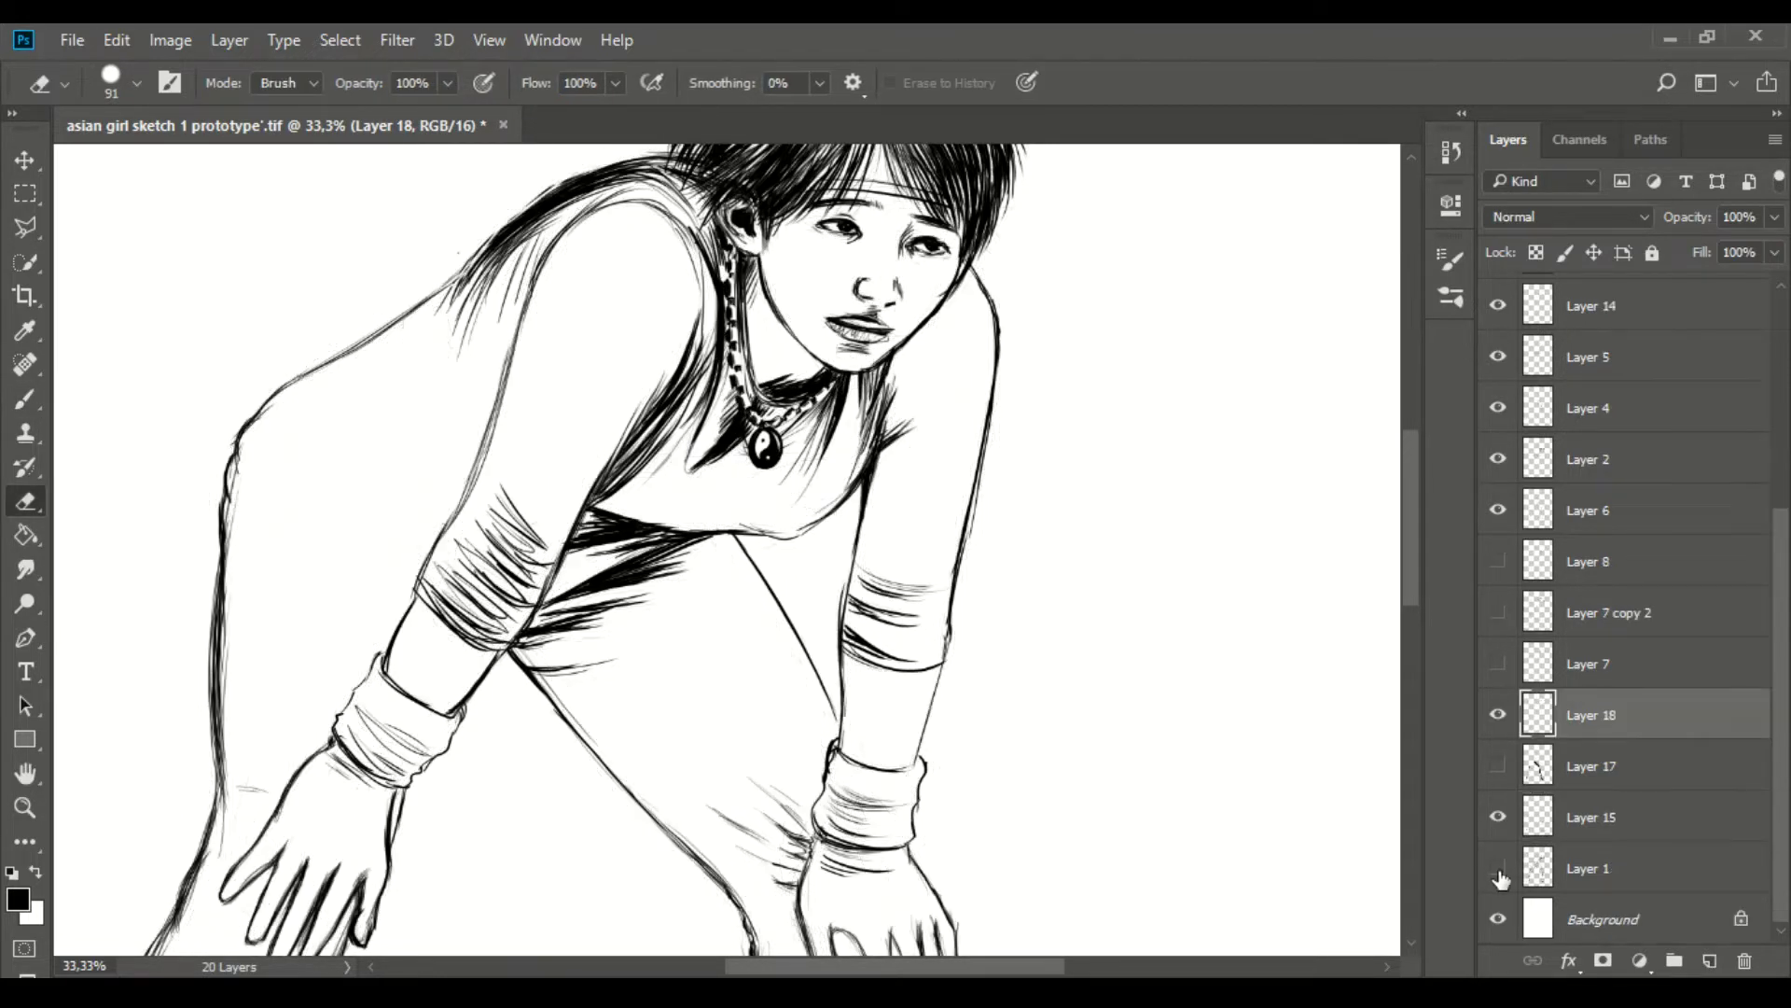
pyautogui.click(1498, 867)
pyautogui.press('z')
pyautogui.moveTo(840, 467); pyautogui.dragTo(1026, 466)
pyautogui.press('b')
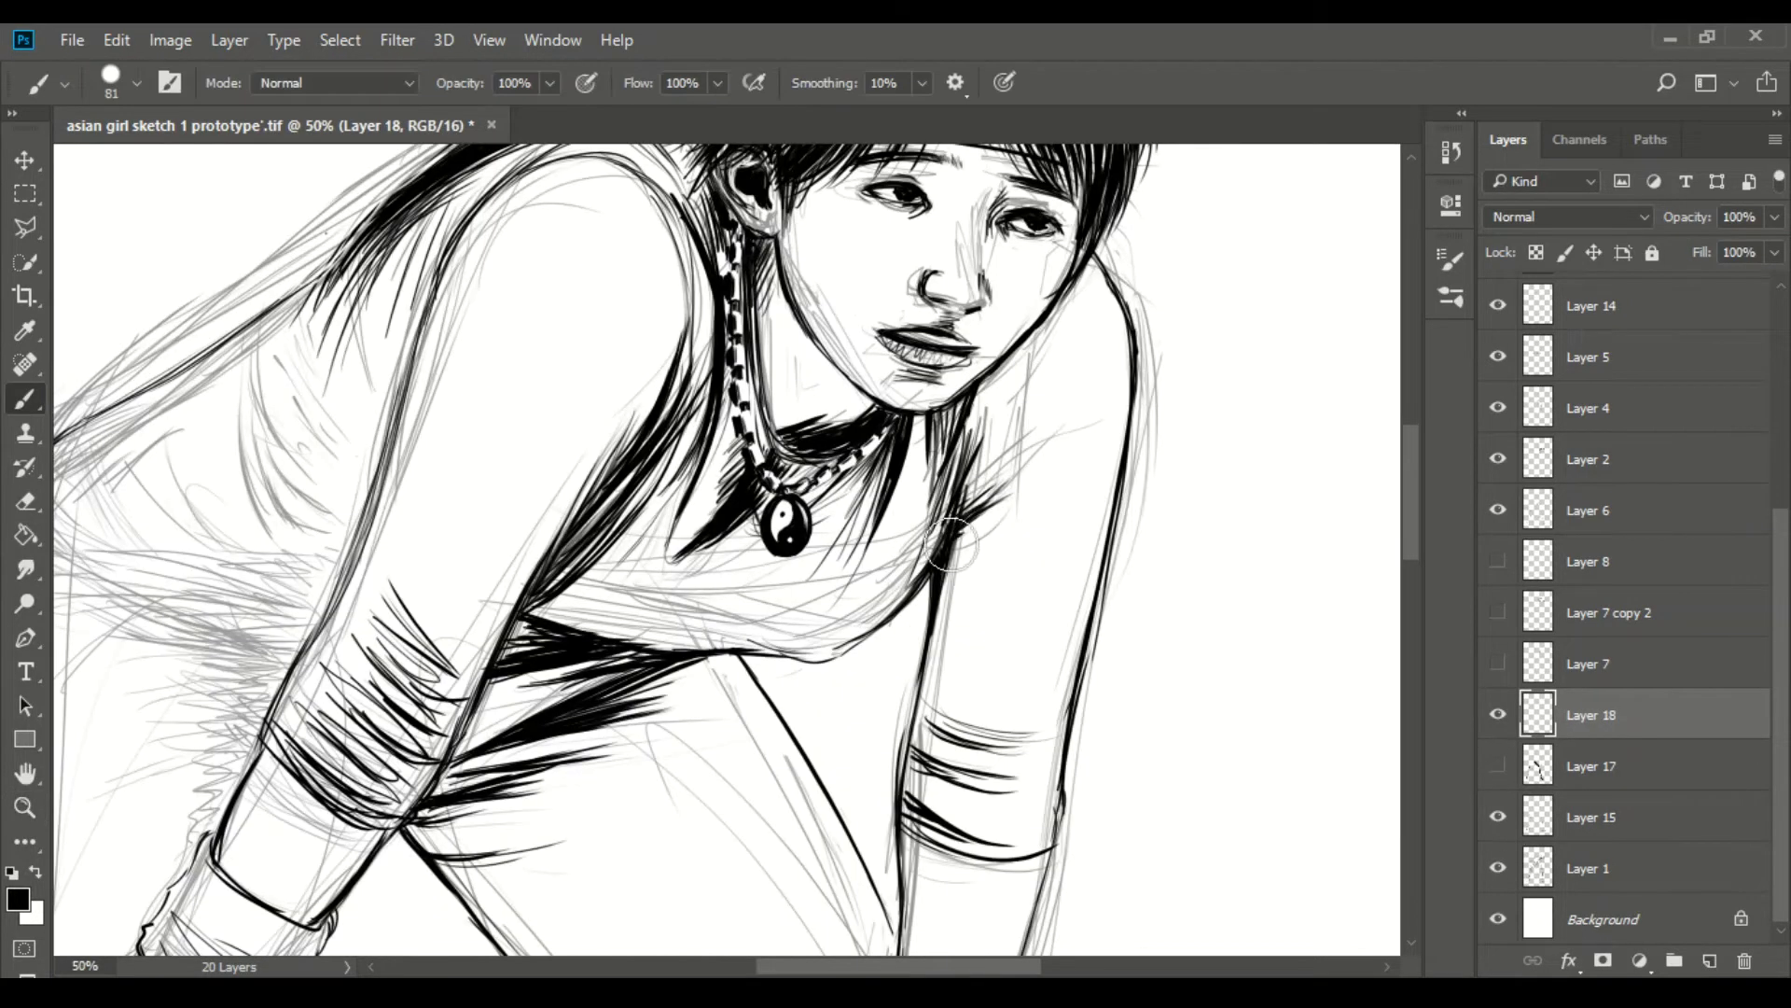
pyautogui.scroll(2, 853, 630)
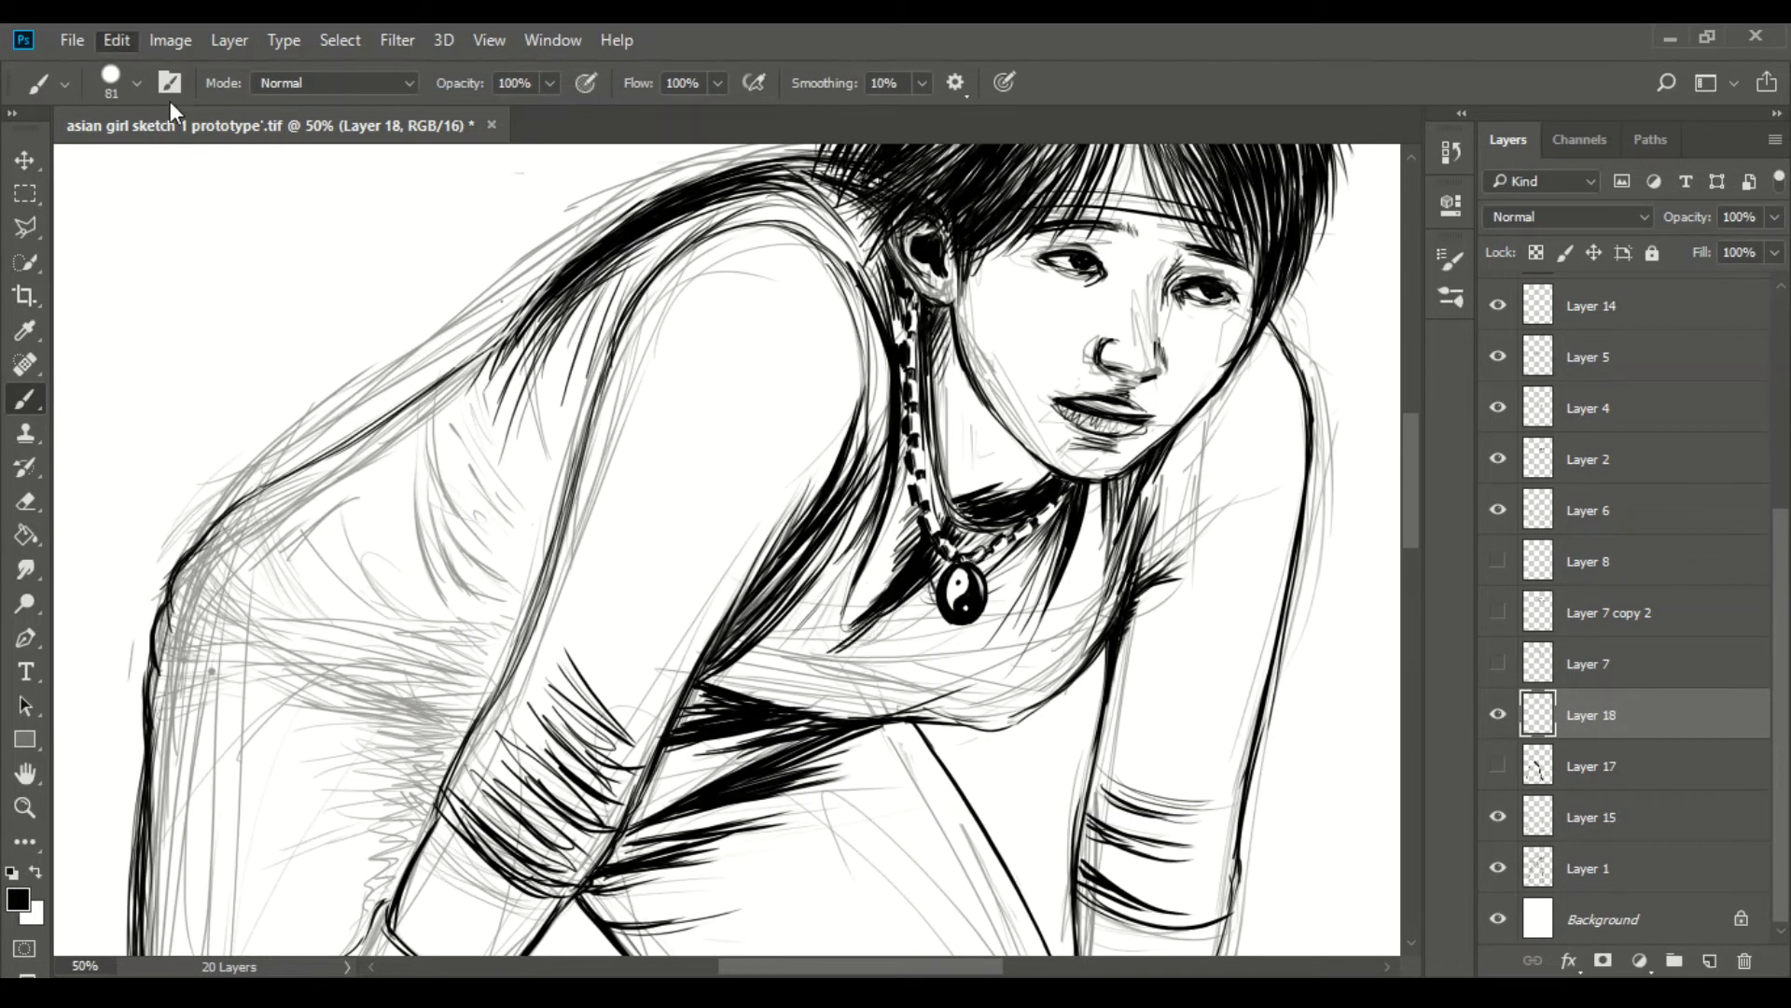
# - Outline the left and bottom edges of the pendant
pyautogui.moveTo(932, 578); pyautogui.dragTo(952, 624)
pyautogui.press('e')
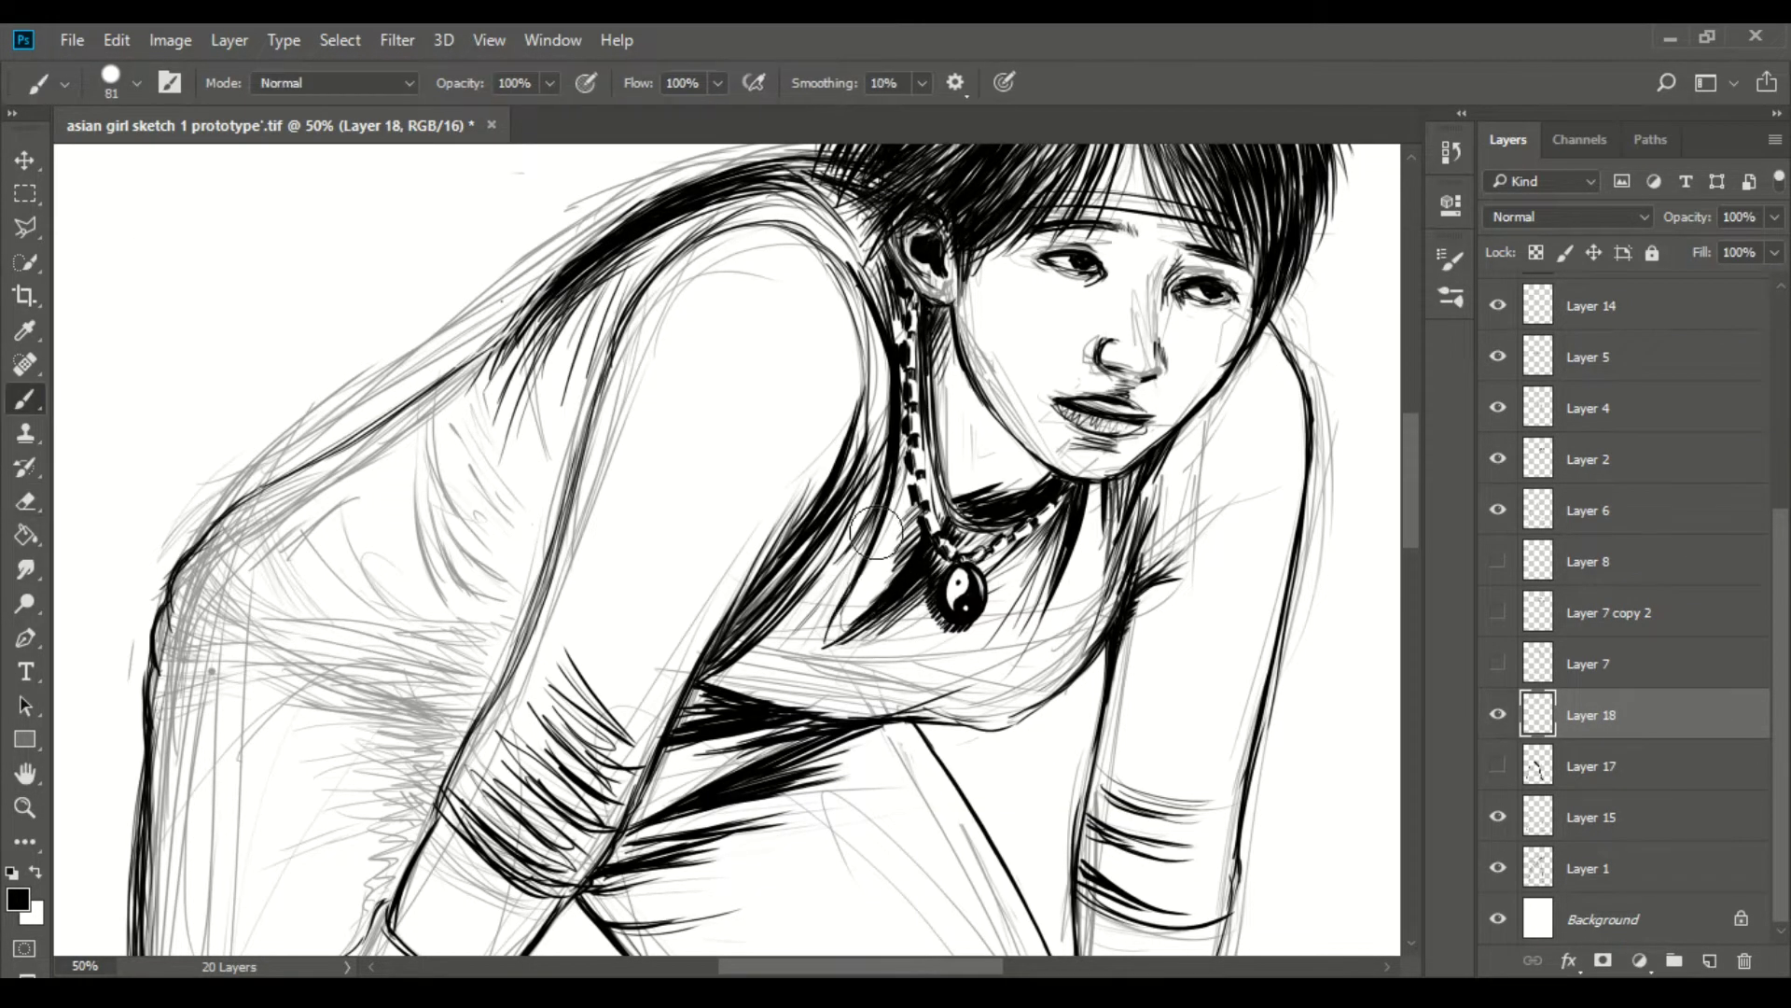
pyautogui.hscroll(-3, 653, 542)
pyautogui.press('b')
# - Hatch shadow across the shoulder
pyautogui.moveTo(653, 546); pyautogui.dragTo(611, 597)
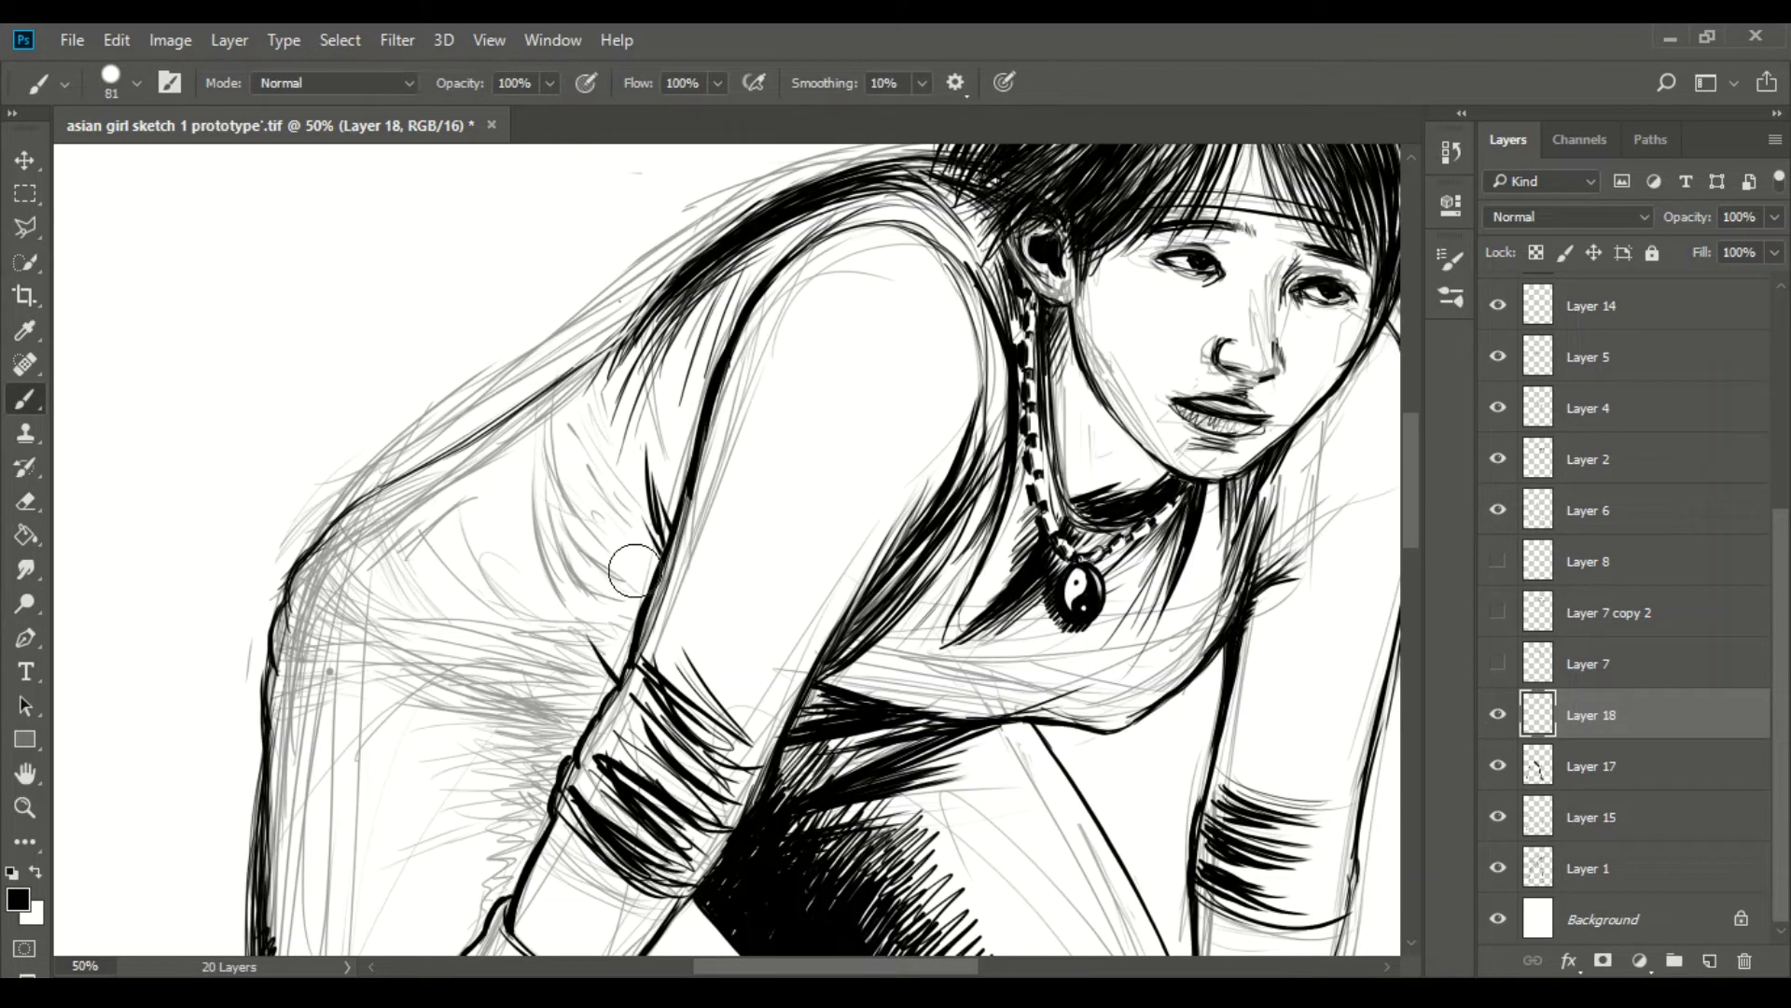
pyautogui.moveTo(635, 499); pyautogui.dragTo(559, 611)
pyautogui.moveTo(555, 439)
pyautogui.mouseDown()
pyautogui.moveTo(523, 639)
pyautogui.moveTo(606, 579)
pyautogui.mouseUp()
pyautogui.moveTo(625, 532); pyautogui.dragTo(671, 583)
pyautogui.moveTo(566, 473); pyautogui.dragTo(482, 286)
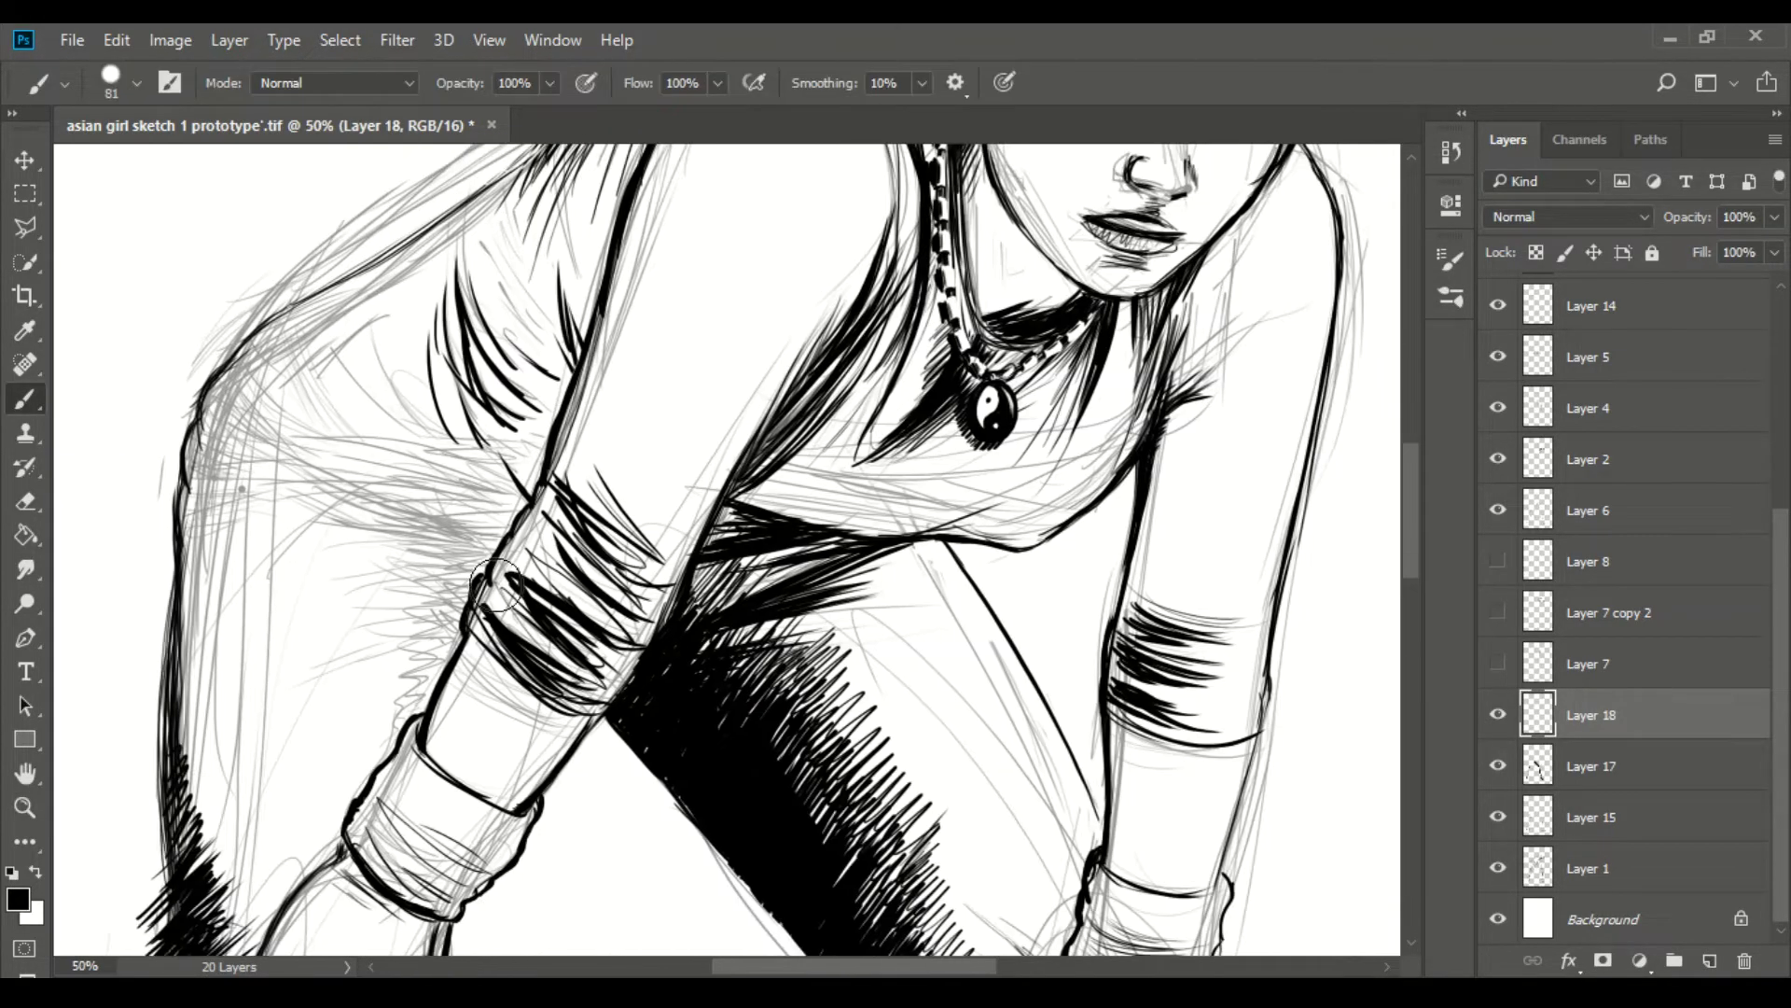
# - Hatch dense shadow over the left upper arm and shoulder
pyautogui.moveTo(523, 513); pyautogui.dragTo(438, 611)
pyautogui.moveTo(494, 489); pyautogui.dragTo(364, 560)
pyautogui.moveTo(508, 420); pyautogui.dragTo(233, 546)
pyautogui.moveTo(317, 447); pyautogui.dragTo(206, 499)
pyautogui.moveTo(391, 336); pyautogui.dragTo(224, 533)
pyautogui.moveTo(401, 537); pyautogui.dragTo(317, 539)
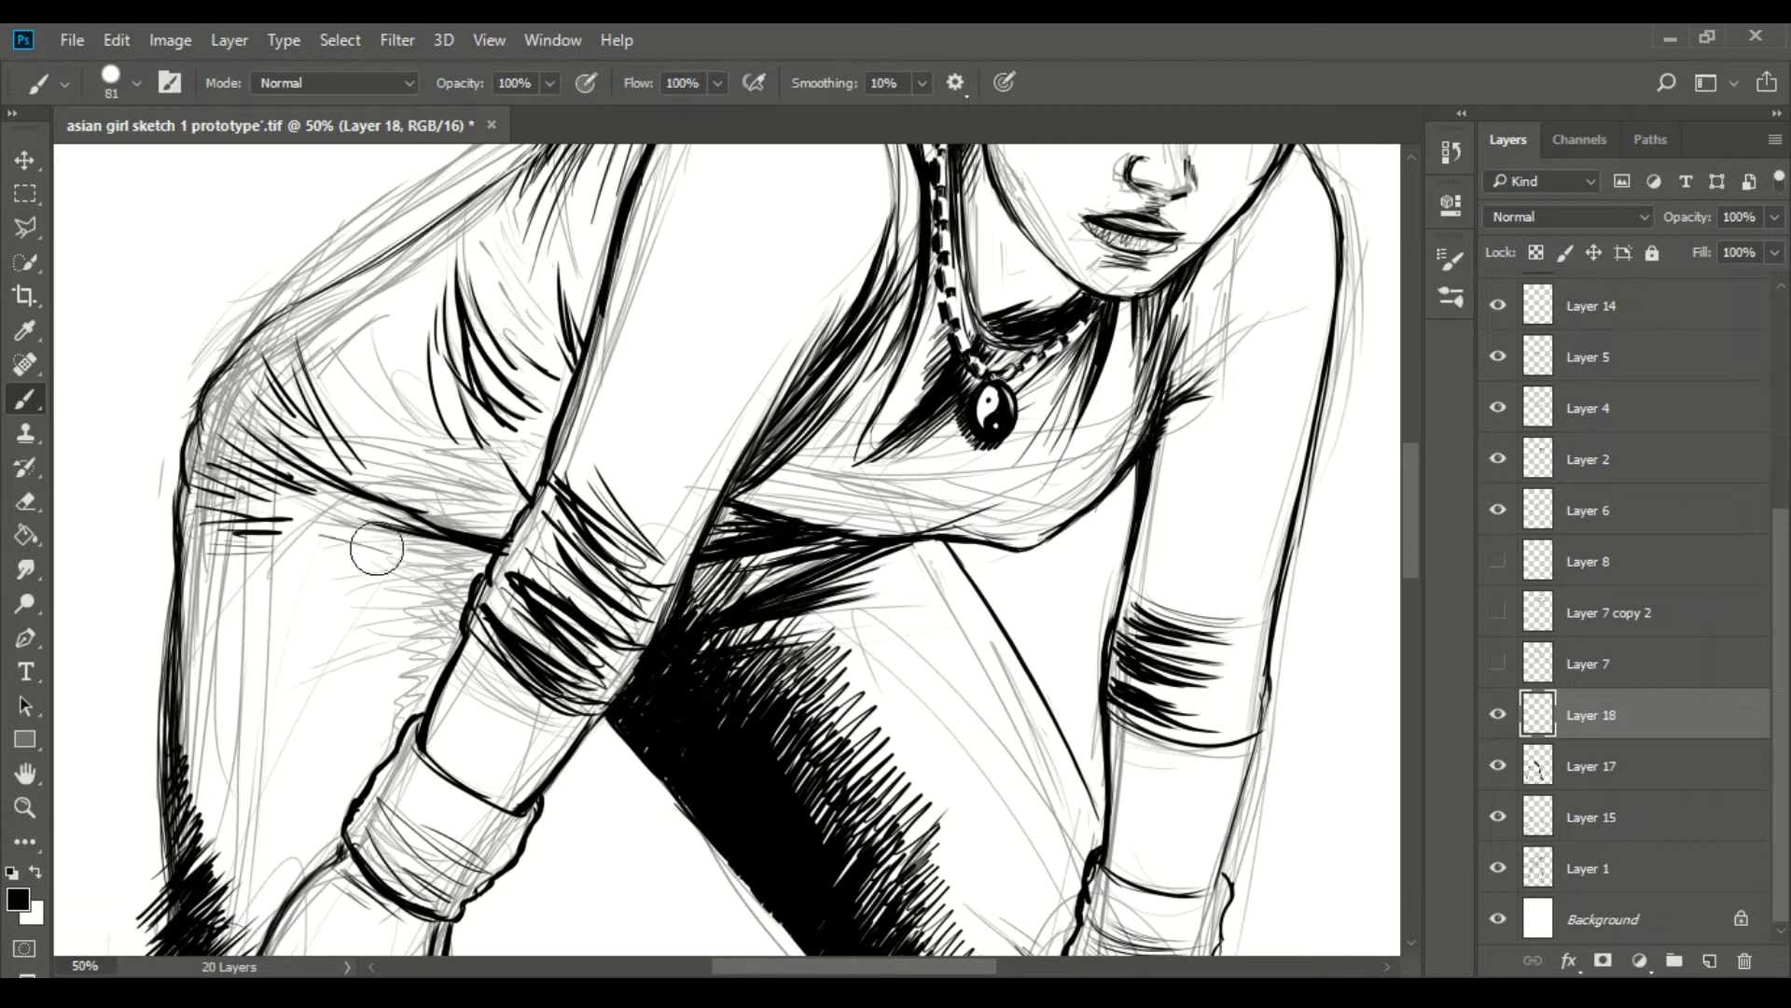
pyautogui.moveTo(494, 546)
pyautogui.mouseDown()
pyautogui.moveTo(410, 560)
pyautogui.moveTo(448, 588)
pyautogui.moveTo(410, 583)
pyautogui.mouseUp()
# - Trim and then darken the hatching near the elbow
pyautogui.press('e')
pyautogui.press('b')
pyautogui.press('e')
pyautogui.moveTo(532, 616); pyautogui.dragTo(467, 653)
pyautogui.press('b')
pyautogui.moveTo(363, 588); pyautogui.dragTo(187, 625)
# - Zoom out to the whole figure and select the leg shading layer for editing
pyautogui.press('e')
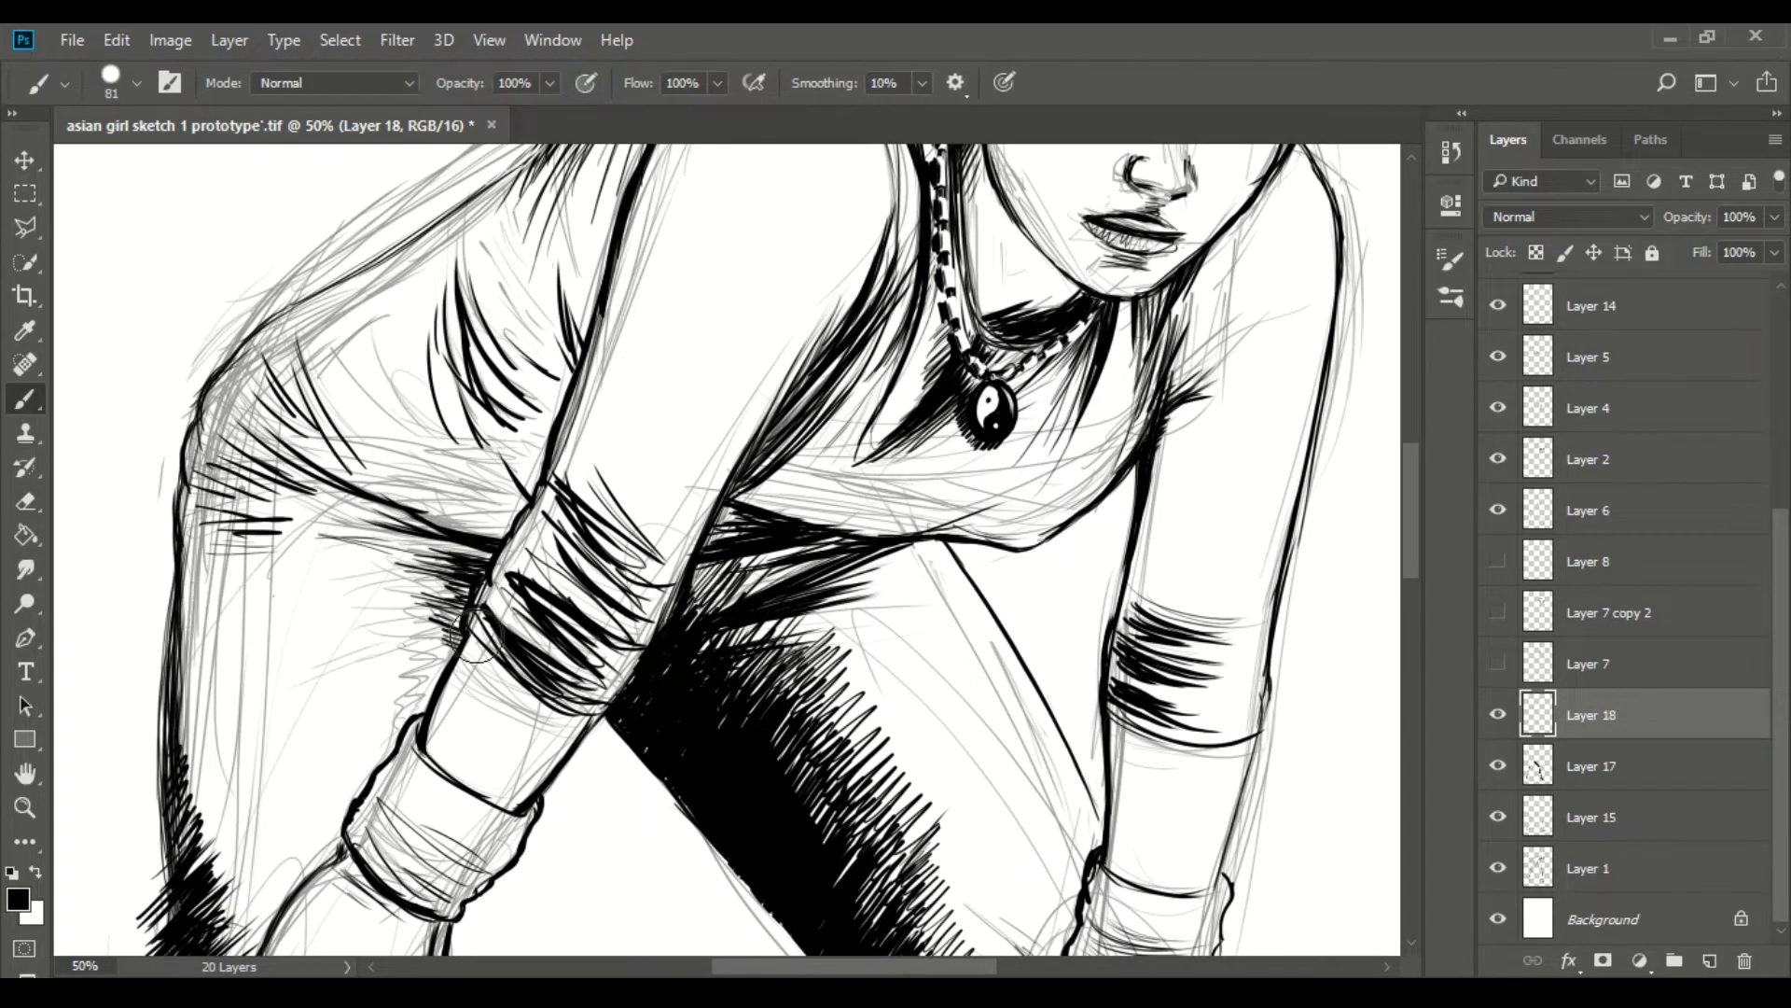
pyautogui.press('z')
pyautogui.hotkey('ctrl', '-')
pyautogui.hotkey('ctrl', '-')
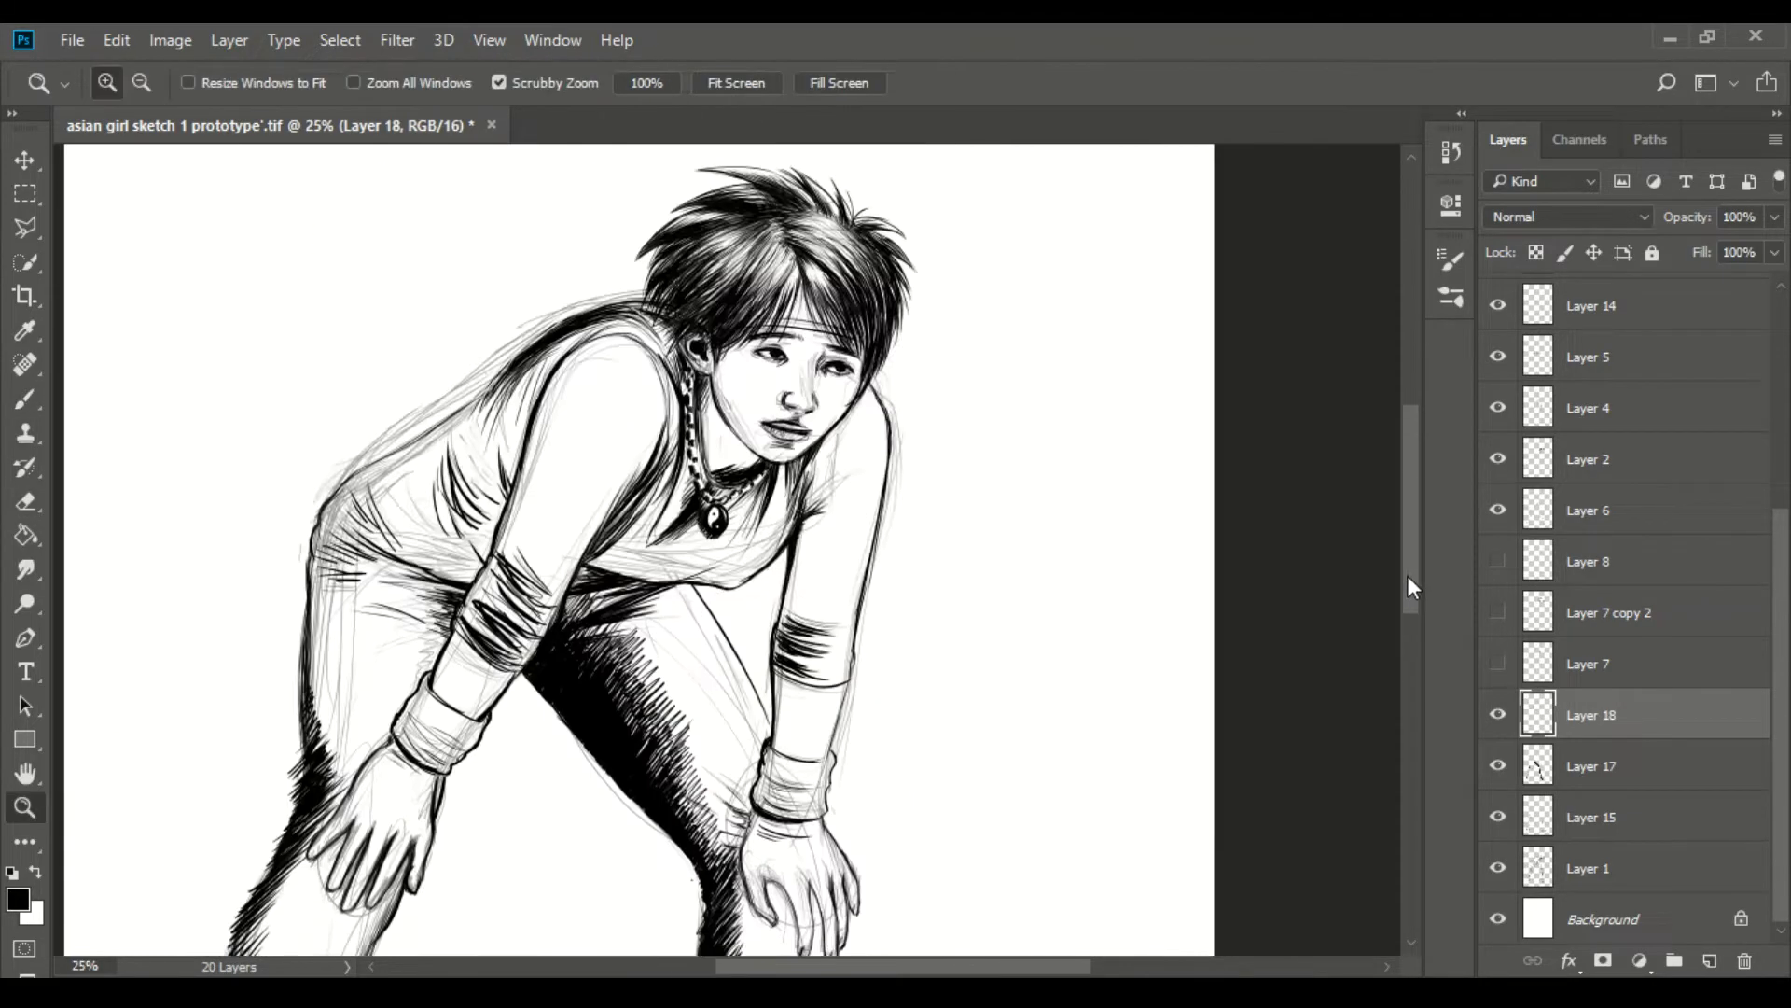
pyautogui.click(1590, 766)
pyautogui.scroll(-5, 746, 560)
# - Fit the whole figure in view, then zoom in on the upper body
pyautogui.press('e')
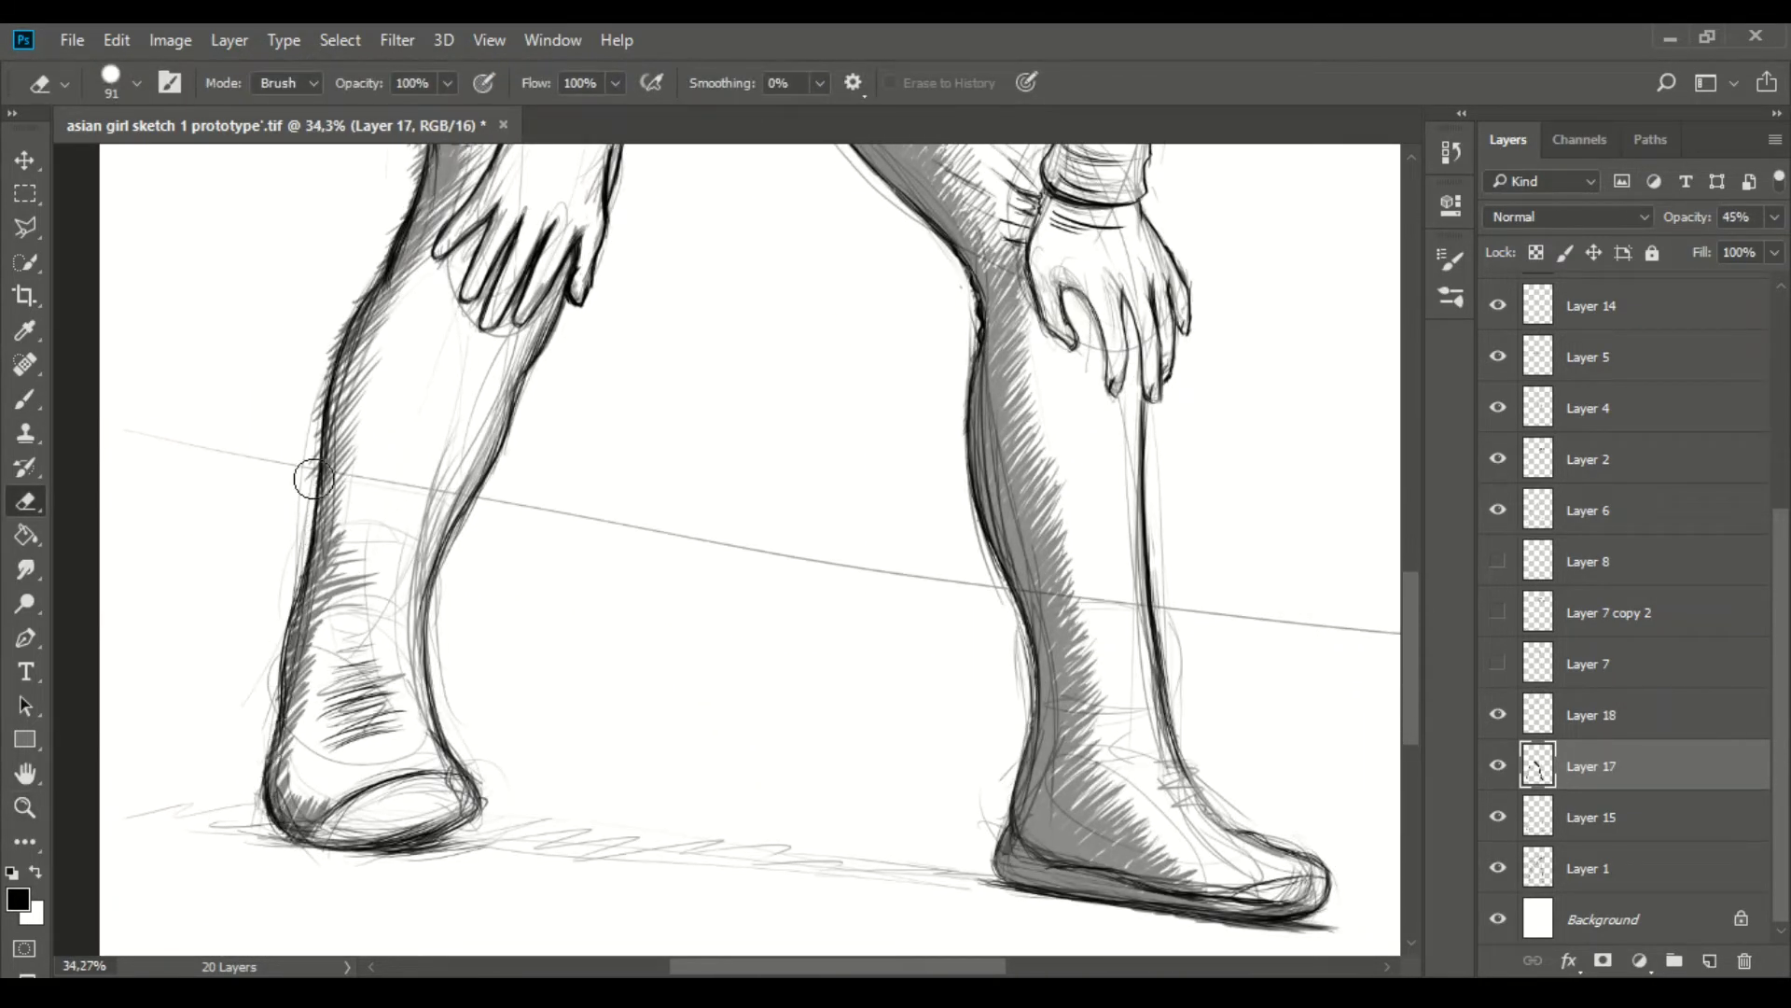
pyautogui.scroll(5, 747, 560)
pyautogui.scroll(3, 746, 559)
pyautogui.press('z')
pyautogui.hotkey('ctrl', '0')
pyautogui.hotkey('ctrl', '+')
pyautogui.hotkey('ctrl', '+')
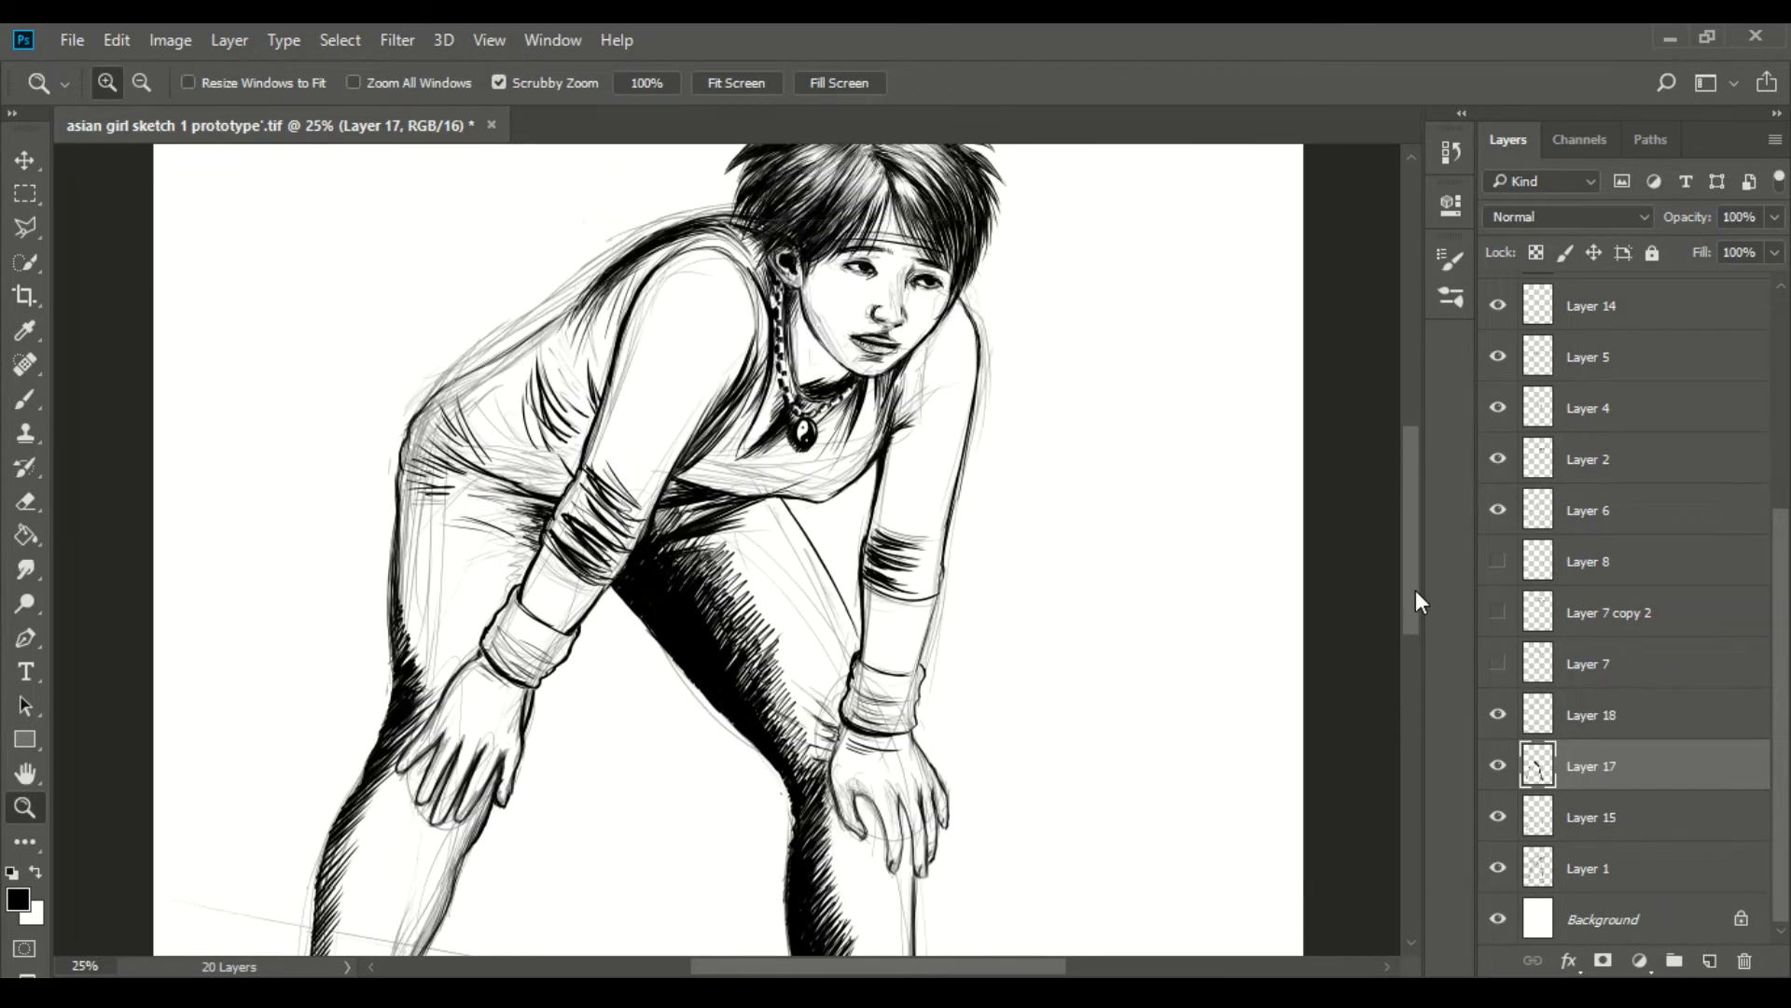
pyautogui.moveTo(507, 468); pyautogui.dragTo(579, 467)
# - Add a new empty layer and hatch dense shadow across the shirt
pyautogui.hotkey('ctrl', 'shift', 'alt', 'n')
pyautogui.press('b')
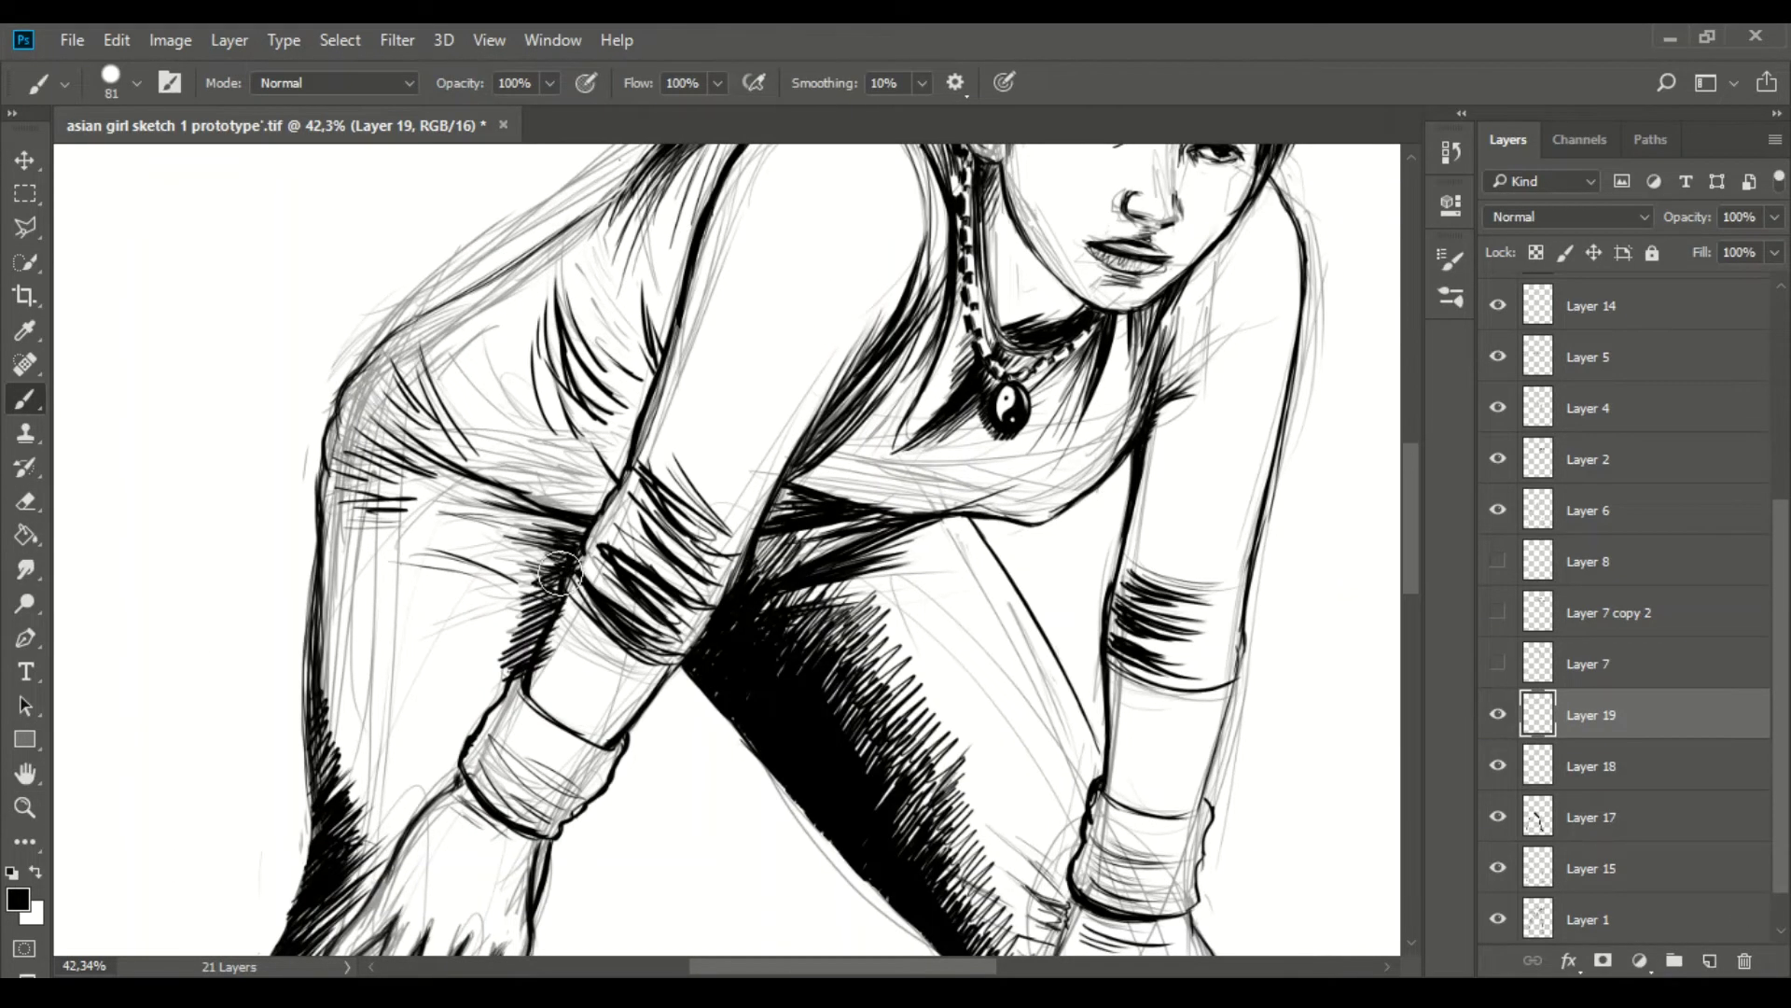
pyautogui.moveTo(569, 559); pyautogui.dragTo(504, 448)
pyautogui.moveTo(616, 494); pyautogui.dragTo(467, 419)
pyautogui.moveTo(643, 448); pyautogui.dragTo(541, 392)
pyautogui.moveTo(607, 494); pyautogui.dragTo(466, 490)
# - Reframe the view to include the head and hatch the shirt's left side
pyautogui.press('e')
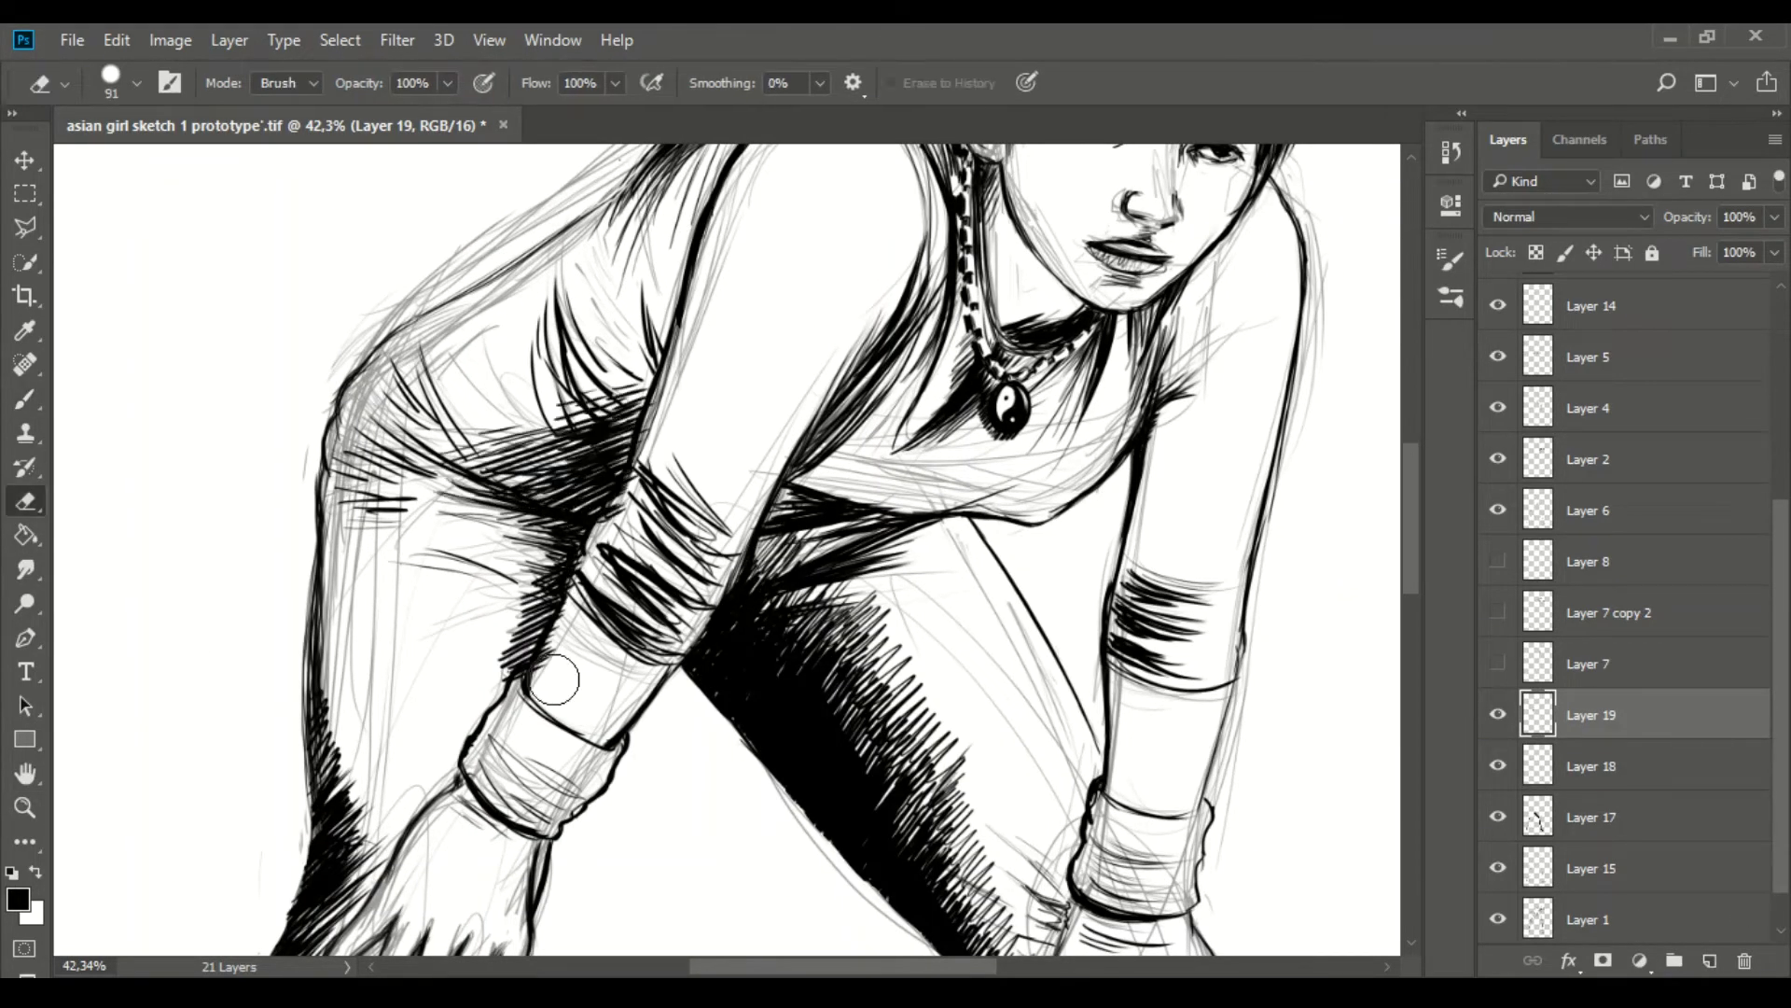
pyautogui.moveTo(625, 494); pyautogui.dragTo(522, 494)
pyautogui.moveTo(454, 372)
pyautogui.mouseDown()
pyautogui.moveTo(454, 425)
pyautogui.moveTo(486, 382)
pyautogui.mouseUp()
pyautogui.press('b')
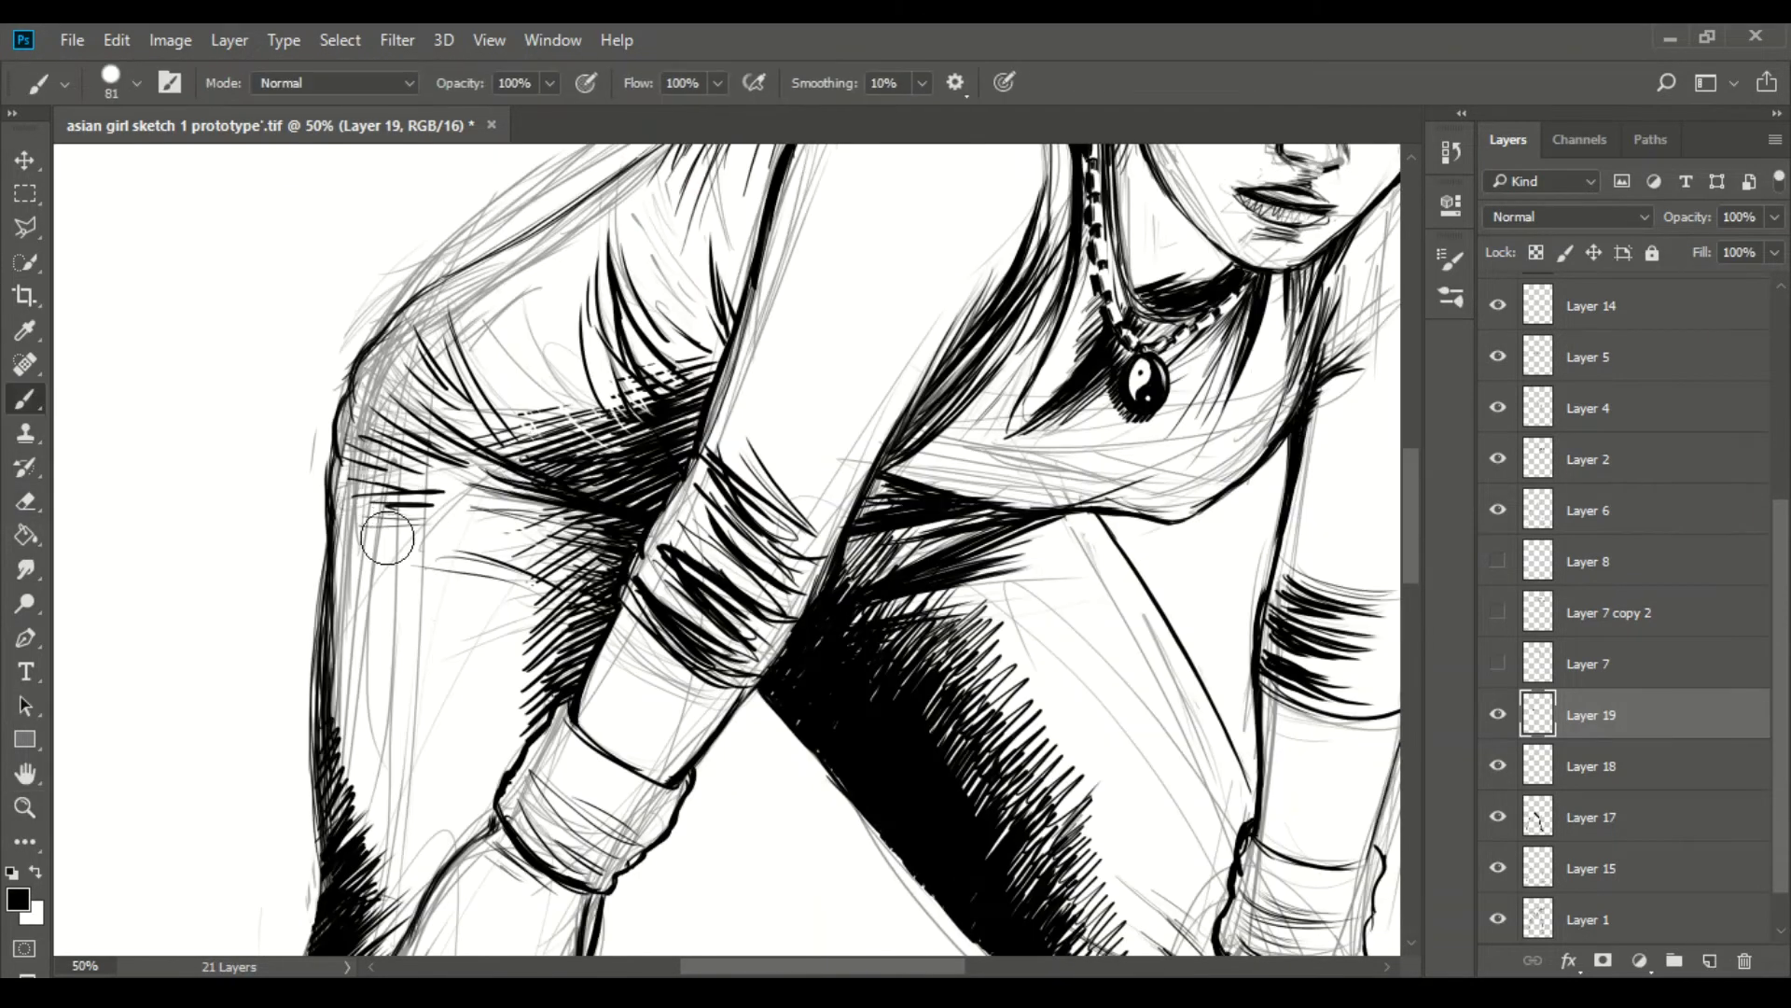
pyautogui.moveTo(411, 560); pyautogui.dragTo(336, 457)
pyautogui.moveTo(354, 392)
pyautogui.mouseDown()
pyautogui.moveTo(467, 443)
pyautogui.moveTo(373, 439)
pyautogui.moveTo(294, 672)
pyautogui.mouseUp()
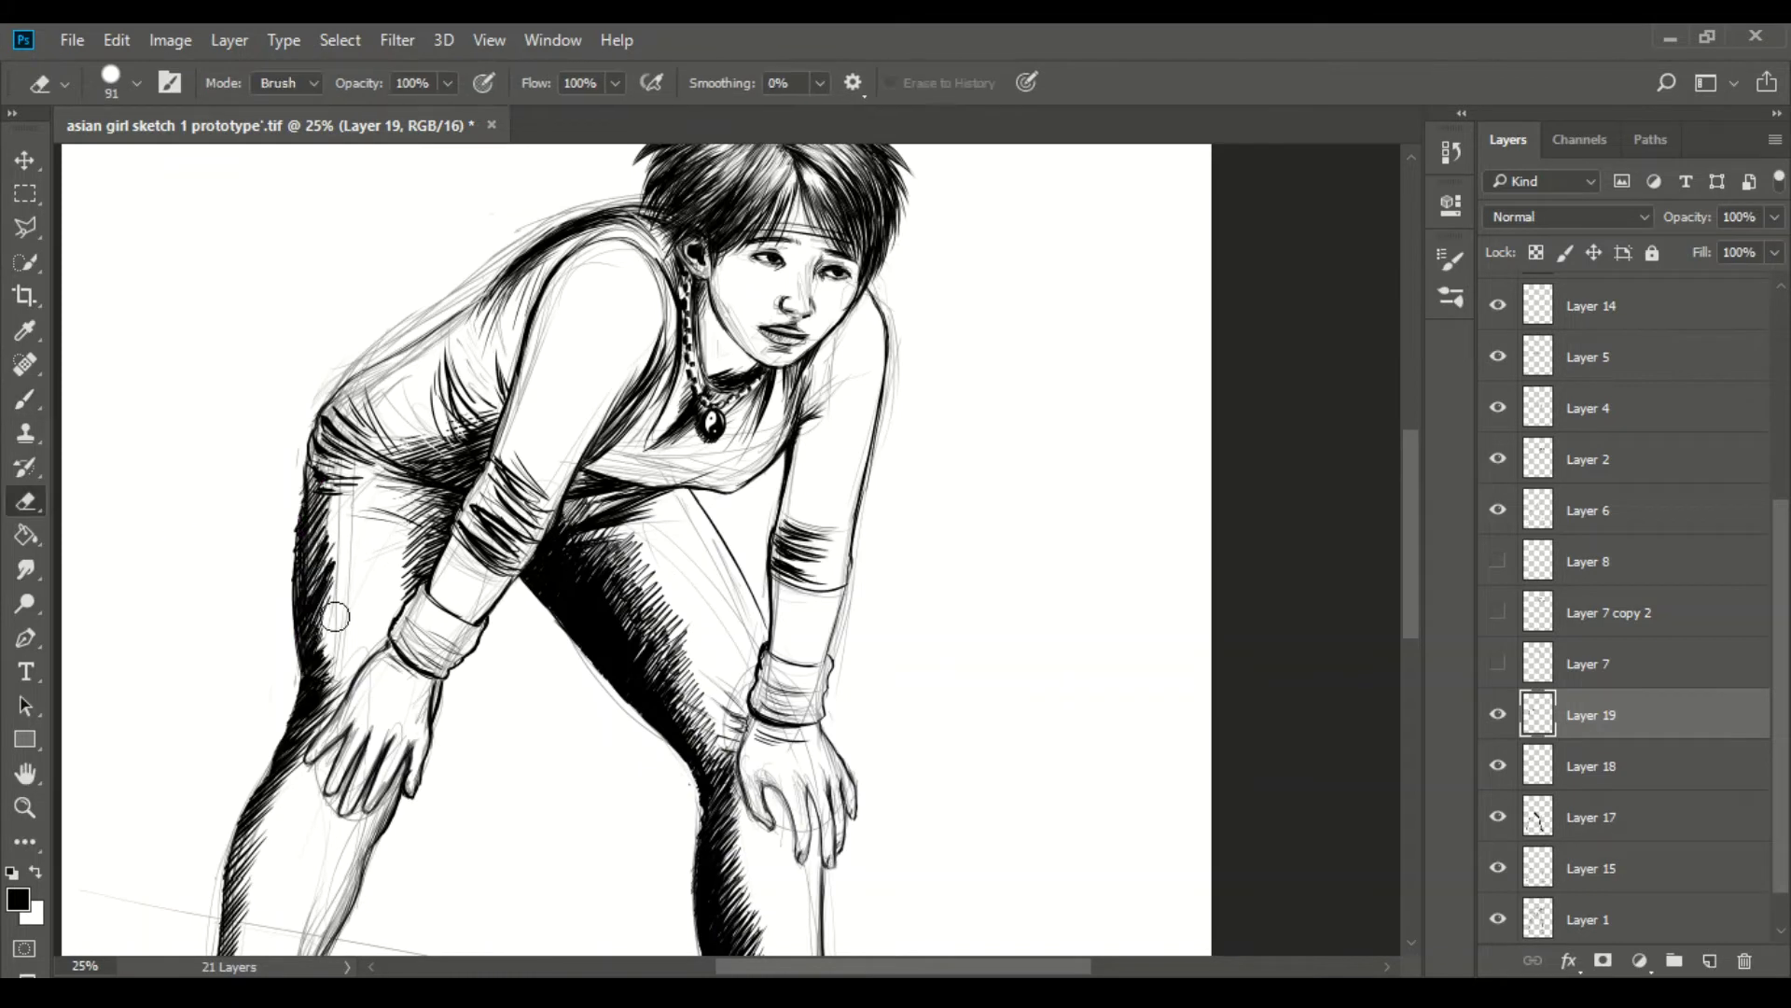
# - Hatch the shadow along the girl's left thigh
pyautogui.moveTo(350, 504)
pyautogui.mouseDown()
pyautogui.moveTo(313, 565)
pyautogui.moveTo(312, 672)
pyautogui.mouseUp()
pyautogui.moveTo(338, 448); pyautogui.dragTo(299, 490)
pyautogui.moveTo(347, 513); pyautogui.dragTo(315, 658)
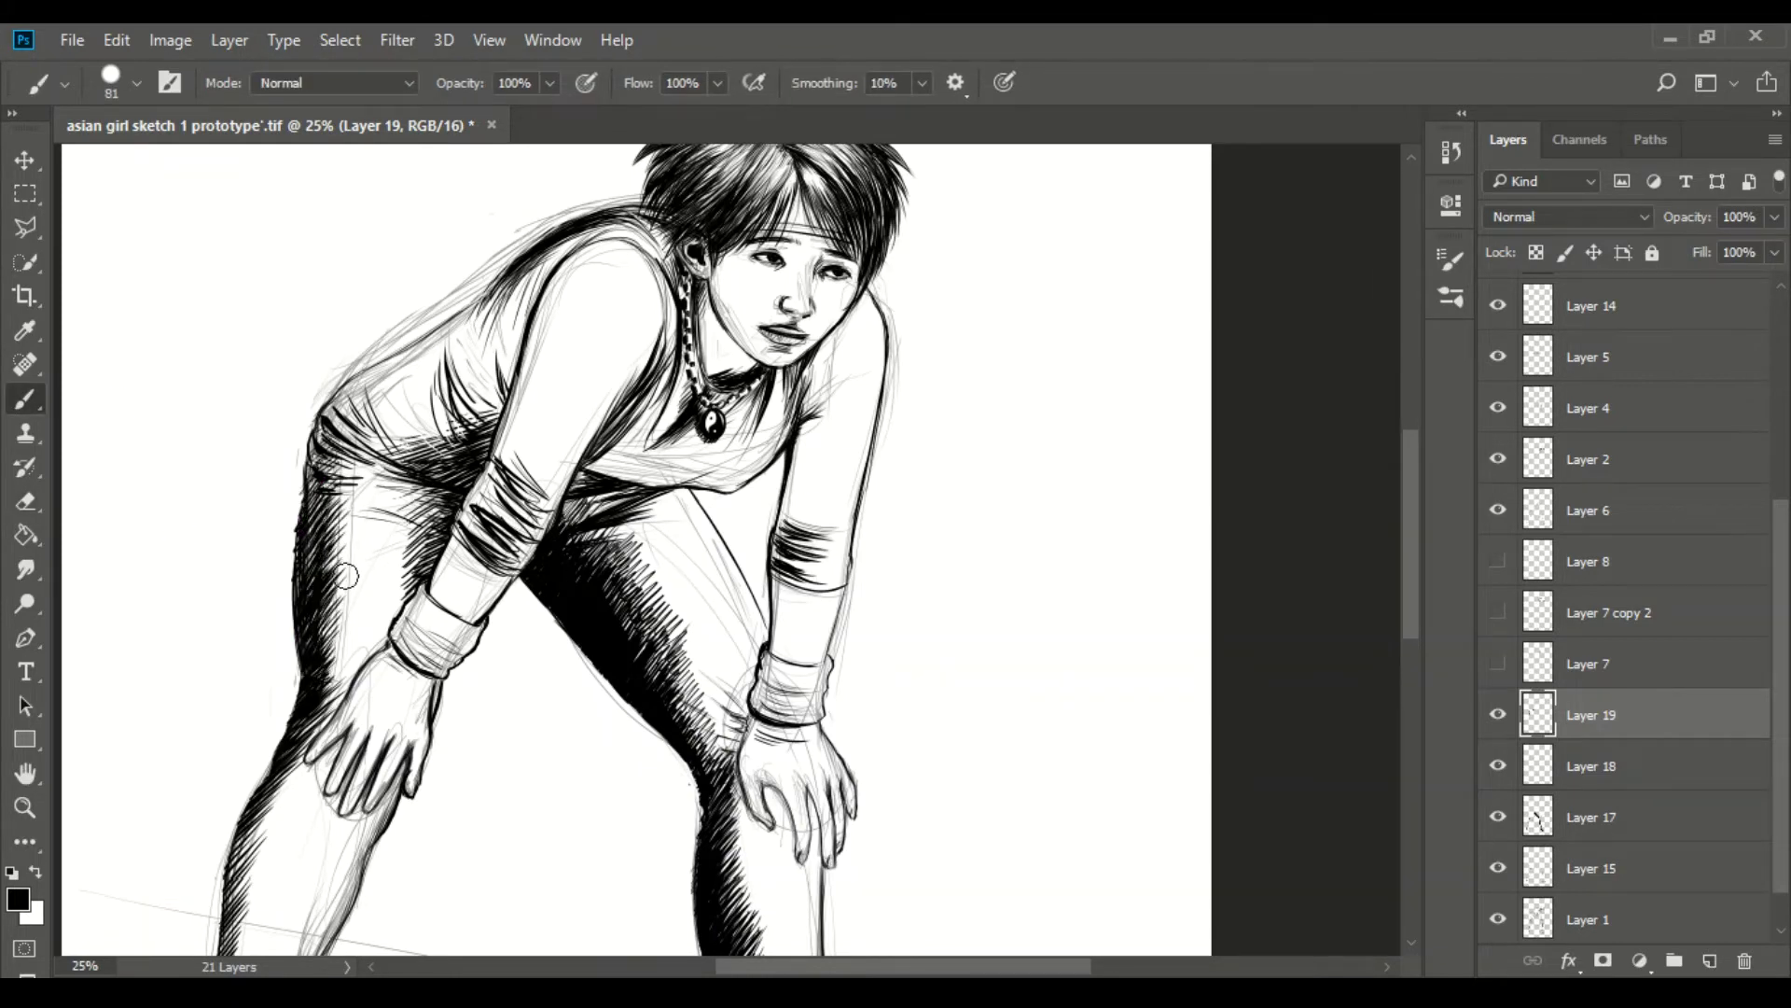
pyautogui.scroll(-5, 586, 437)
pyautogui.scroll(5, 586, 437)
# - Hatch the right wrist band dark on Layer 20
pyautogui.moveTo(959, 628); pyautogui.dragTo(1008, 628)
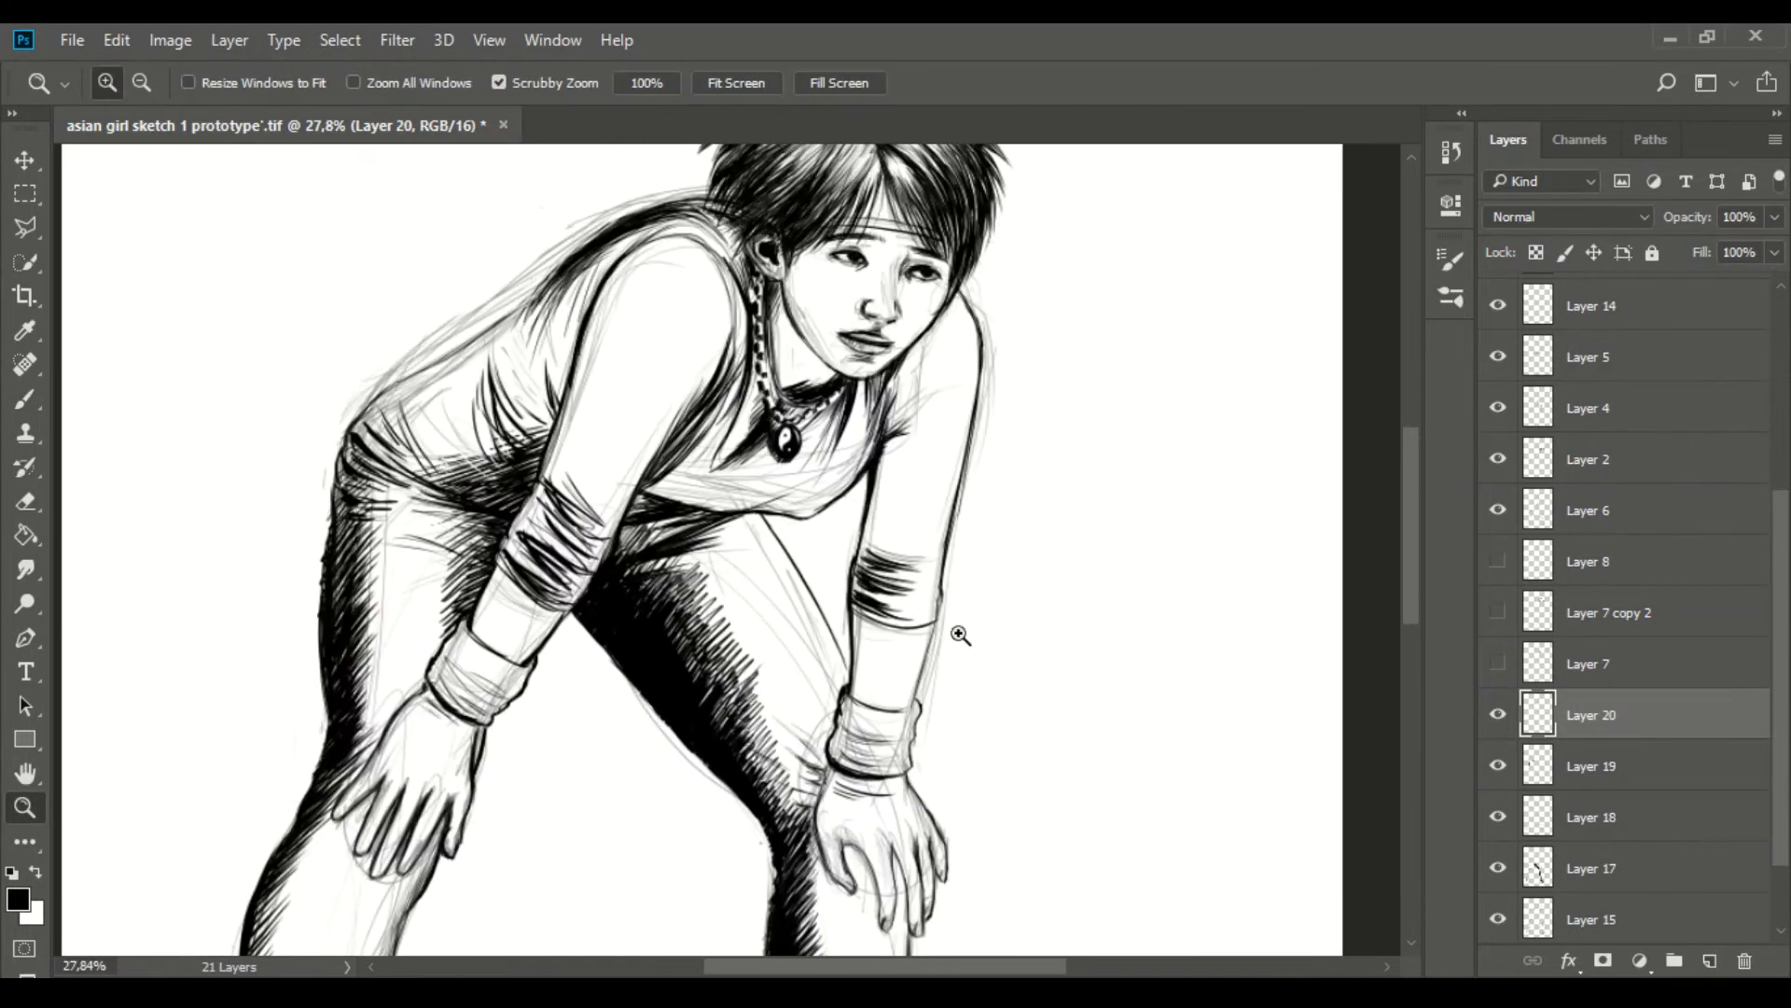
pyautogui.hotkey('ctrl', 'shift', 'alt', 'n')
pyautogui.scroll(-3, 932, 681)
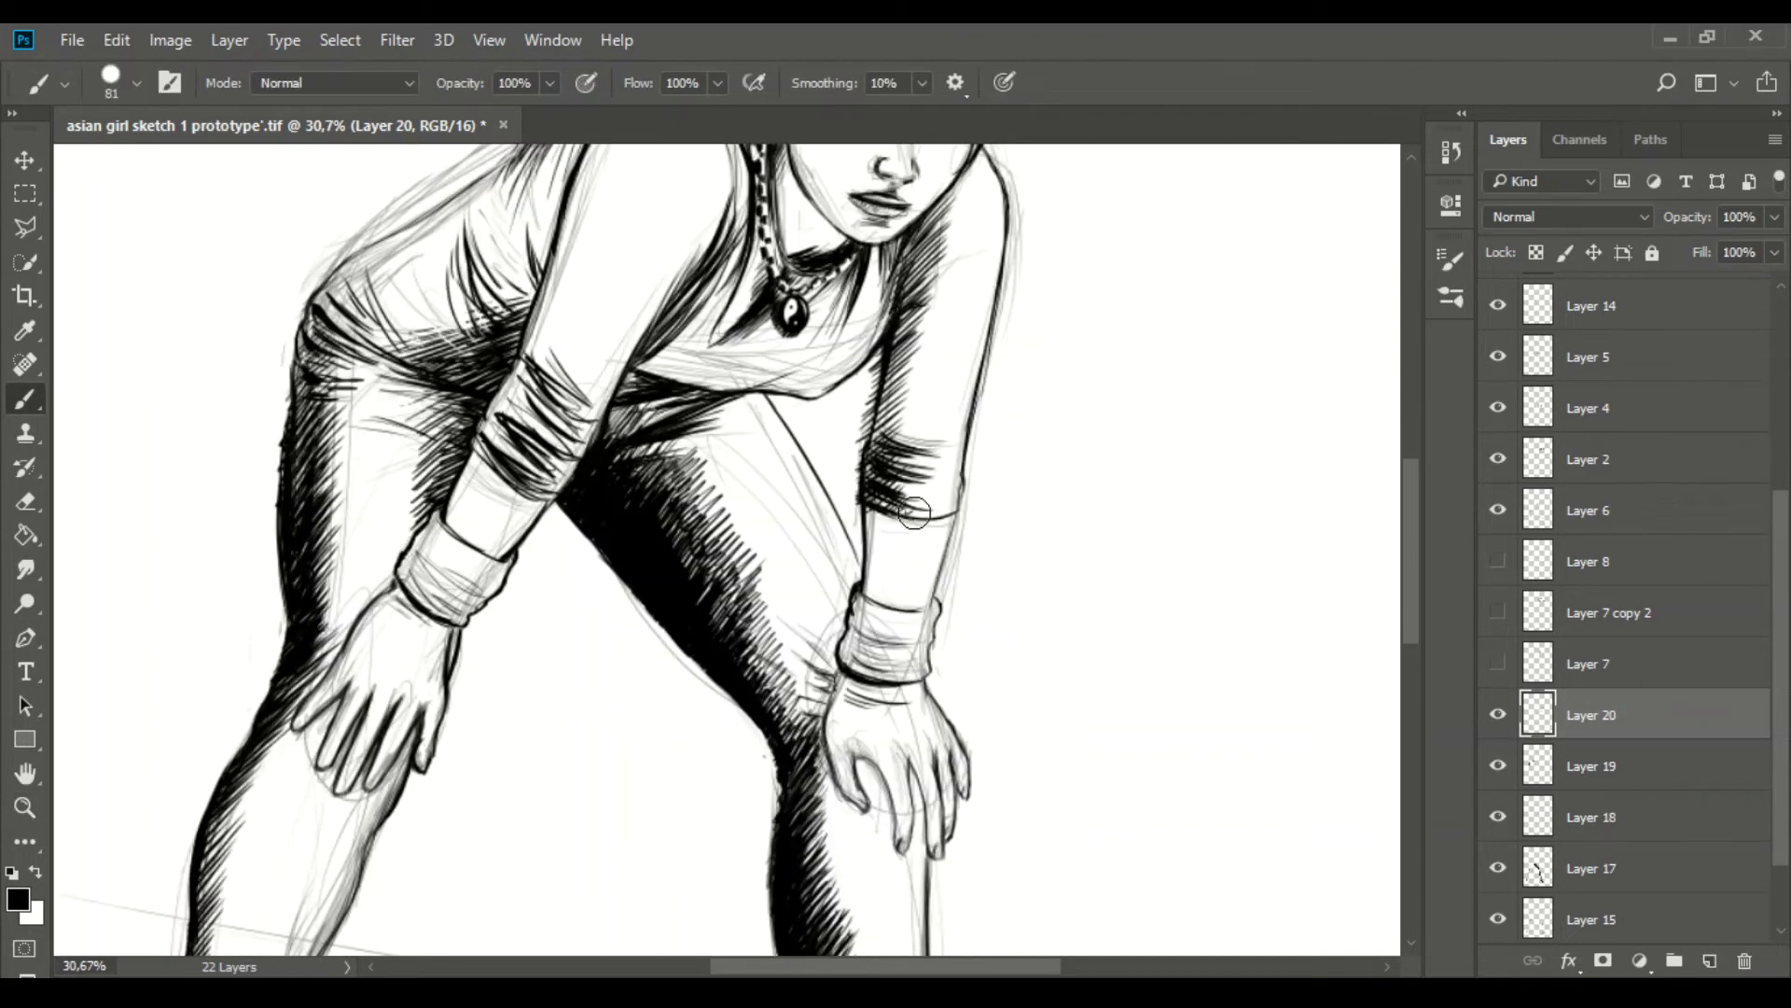
pyautogui.moveTo(881, 597)
pyautogui.mouseDown()
pyautogui.moveTo(839, 658)
pyautogui.moveTo(844, 688)
pyautogui.moveTo(831, 616)
pyautogui.mouseUp()
# - Hatch shadows on the right hand and outline its fingers
pyautogui.moveTo(653, 852); pyautogui.dragTo(788, 852)
pyautogui.moveTo(1166, 565); pyautogui.dragTo(1111, 616)
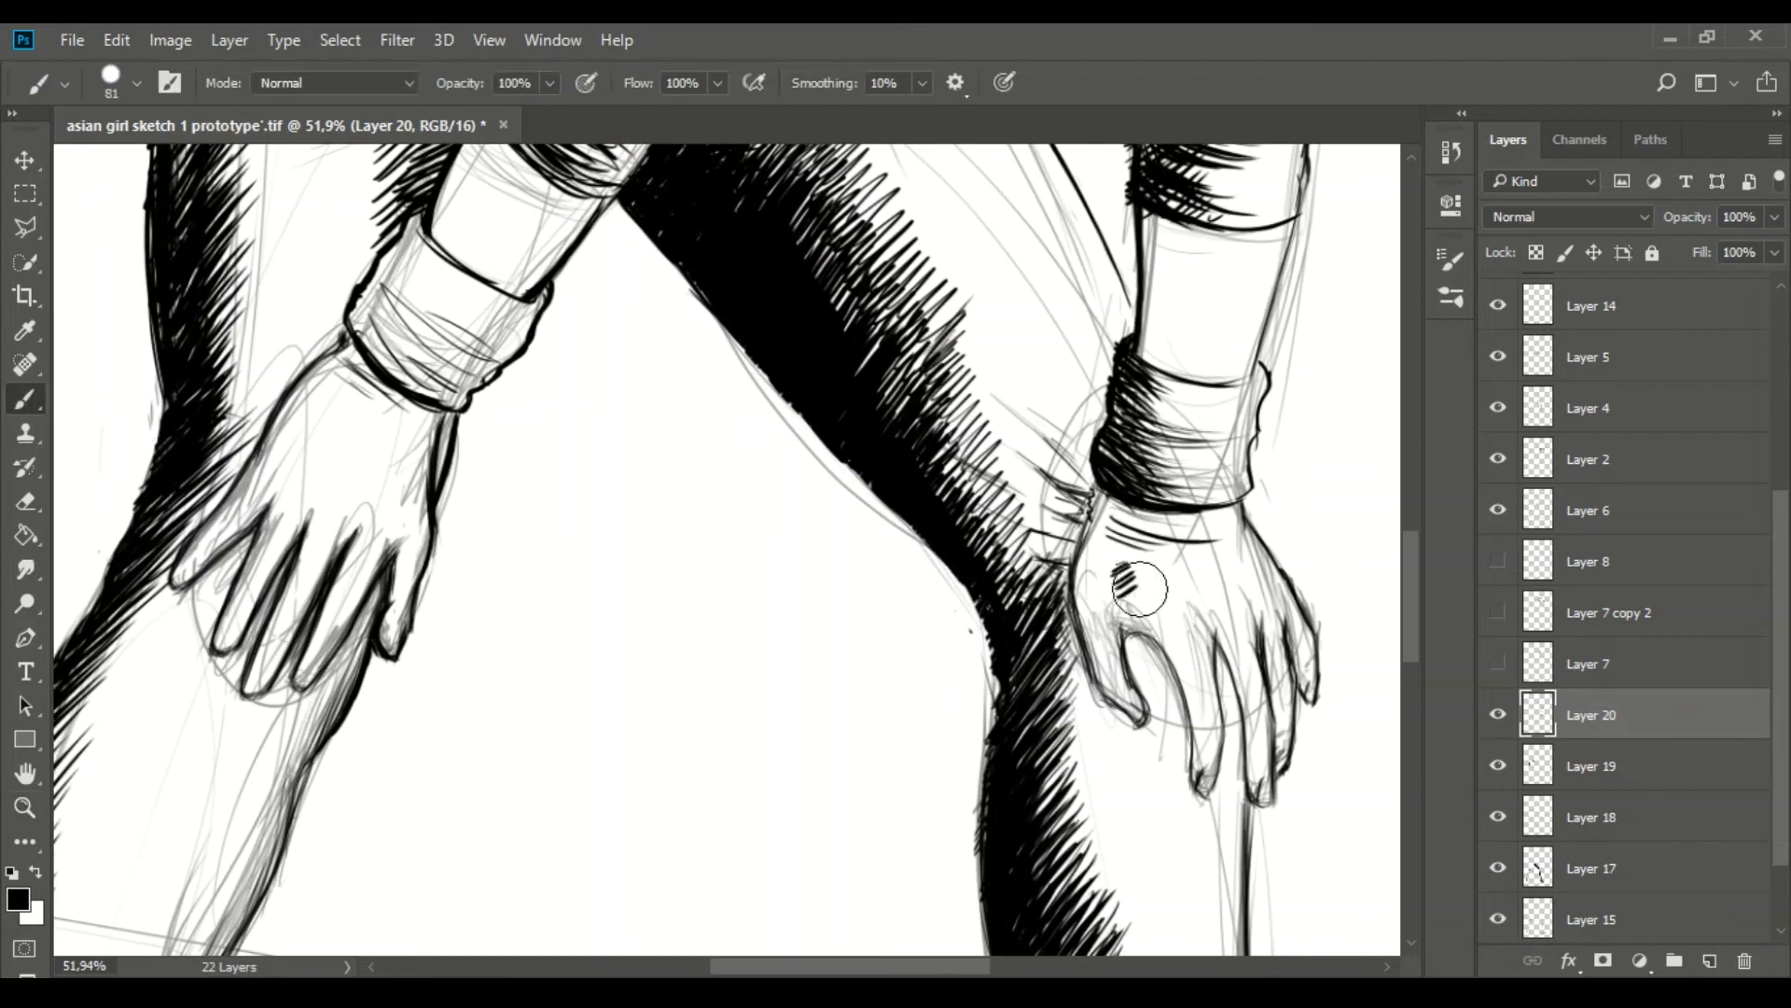
pyautogui.moveTo(1152, 499); pyautogui.dragTo(1069, 639)
pyautogui.moveTo(1138, 578); pyautogui.dragTo(1087, 690)
pyautogui.moveTo(1246, 676); pyautogui.dragTo(1180, 732)
pyautogui.moveTo(1157, 644)
pyautogui.mouseDown()
pyautogui.moveTo(1185, 723)
pyautogui.moveTo(1082, 695)
pyautogui.mouseUp()
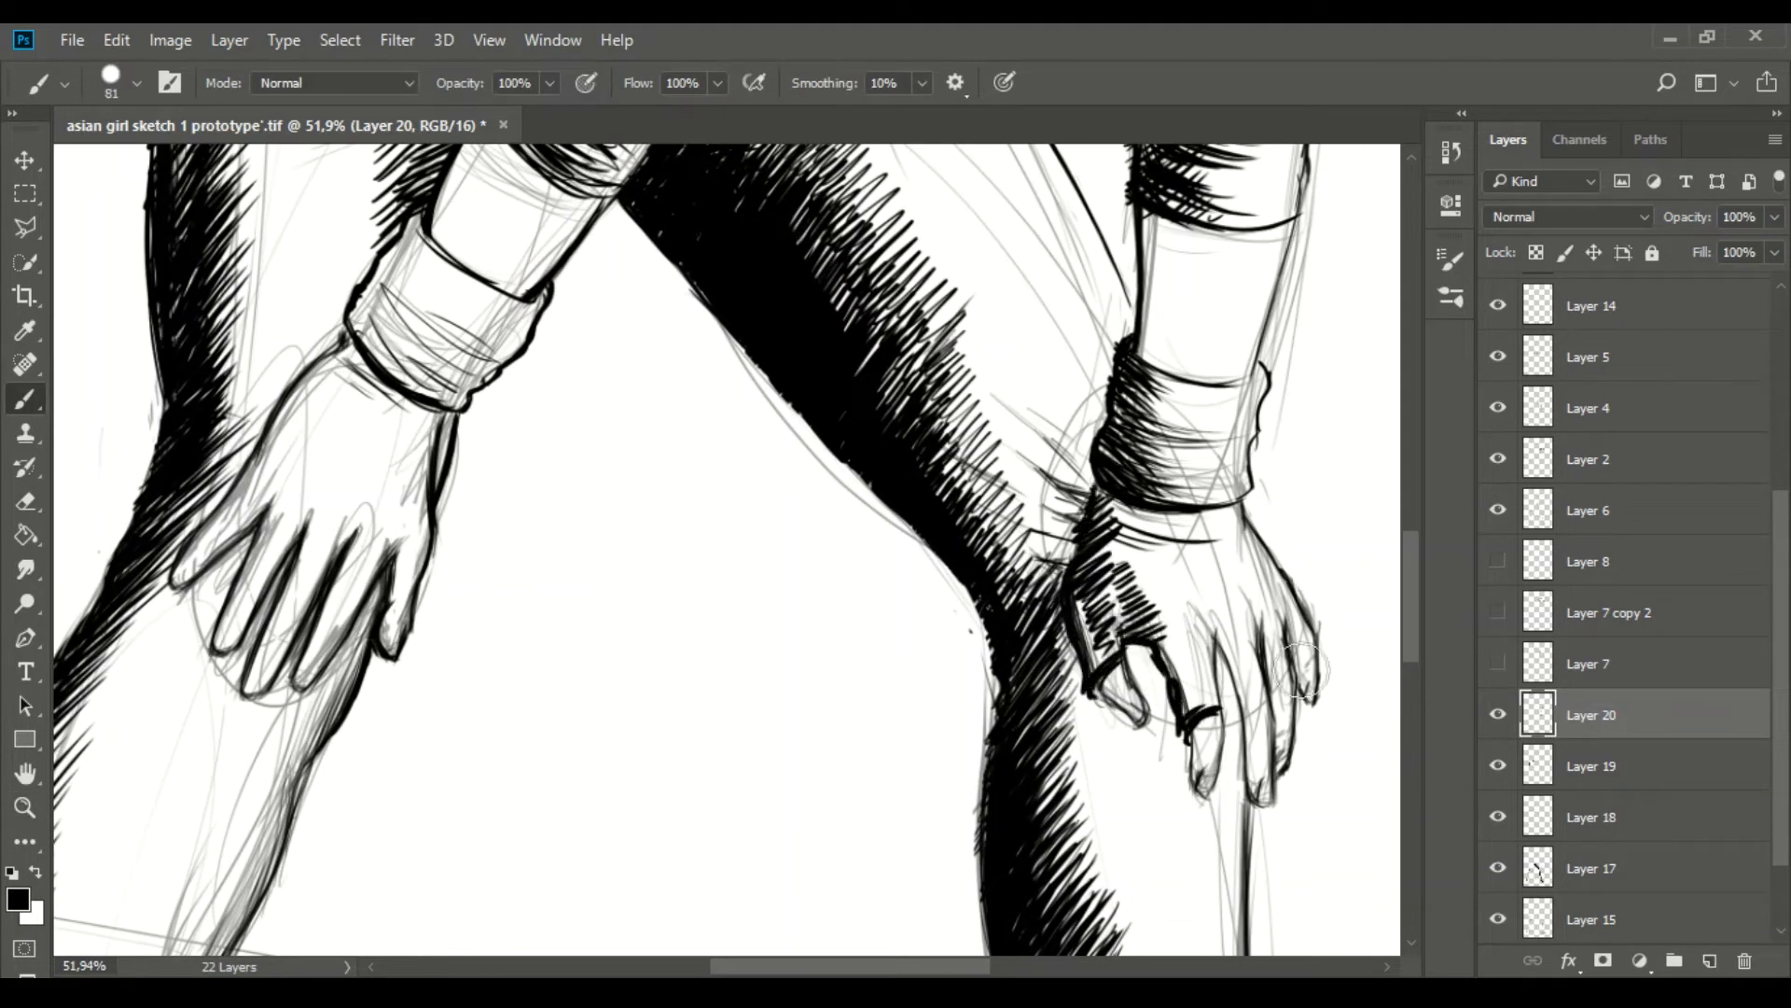
pyautogui.moveTo(1217, 644); pyautogui.dragTo(1246, 756)
# - Hatch between the right hand's fingers and across its back, undoing one bad stroke
pyautogui.press('e')
pyautogui.press('b')
pyautogui.moveTo(1299, 620); pyautogui.dragTo(1295, 662)
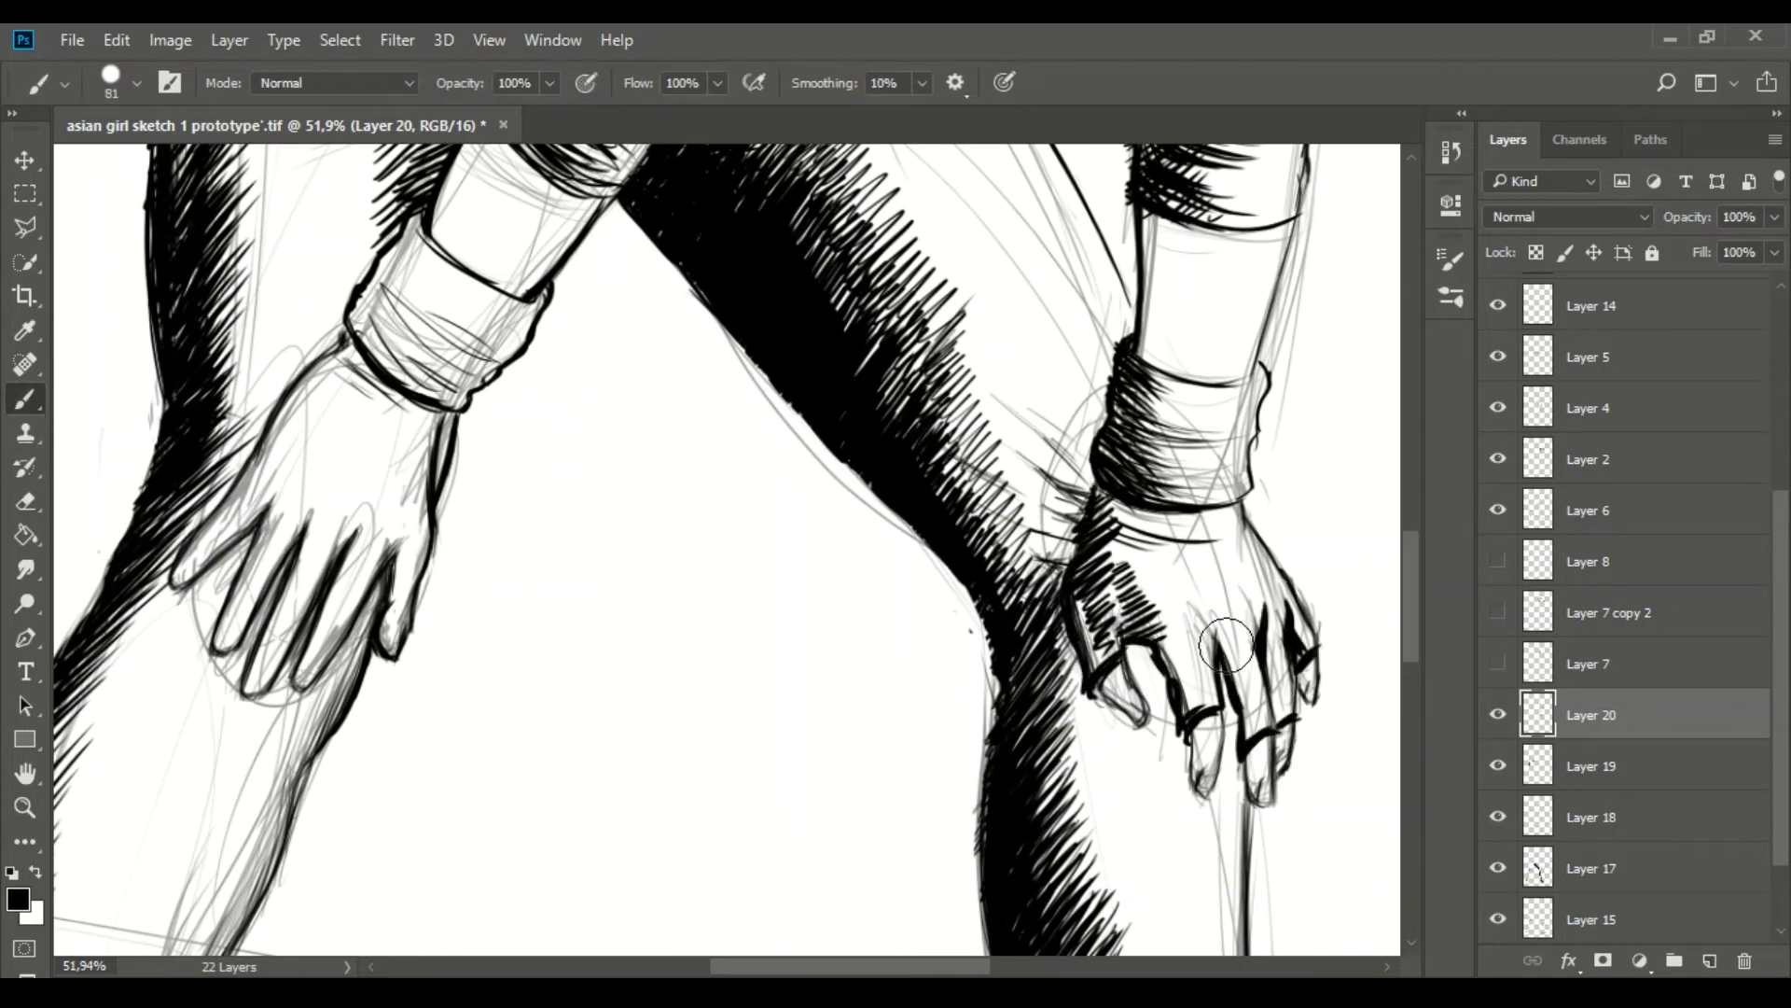
pyautogui.moveTo(1222, 616)
pyautogui.mouseDown()
pyautogui.moveTo(1233, 676)
pyautogui.moveTo(1287, 733)
pyautogui.mouseUp()
pyautogui.moveTo(1213, 583)
pyautogui.mouseDown()
pyautogui.moveTo(1161, 672)
pyautogui.moveTo(1189, 709)
pyautogui.mouseUp()
pyautogui.moveTo(1139, 481); pyautogui.dragTo(1077, 541)
pyautogui.moveTo(1208, 523)
pyautogui.mouseDown()
pyautogui.moveTo(1091, 597)
pyautogui.moveTo(1096, 625)
pyautogui.moveTo(1194, 709)
pyautogui.mouseUp()
pyautogui.hotkey('ctrl', 'z')
# - Ink the left hand's outer edge, finger bases, finger creases and the area near the wrist
pyautogui.hscroll(-3, 840, 559)
pyautogui.moveTo(573, 471); pyautogui.dragTo(555, 597)
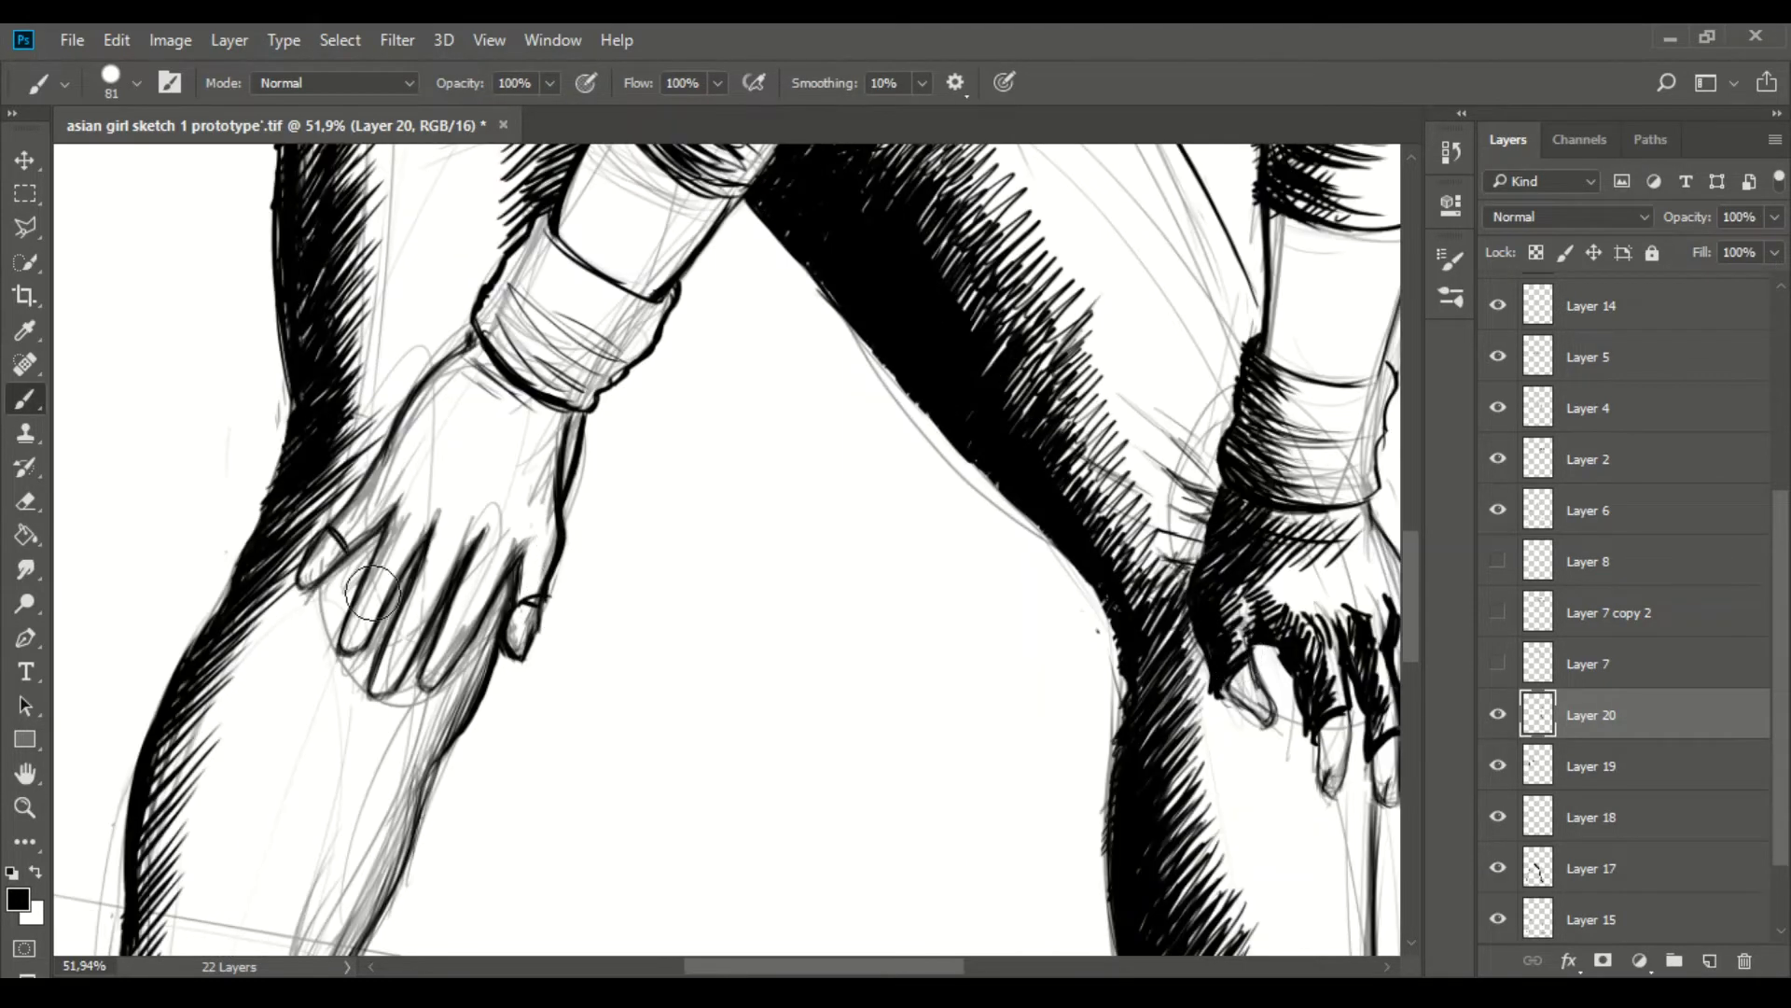
pyautogui.moveTo(360, 582); pyautogui.dragTo(382, 597)
pyautogui.moveTo(390, 493)
pyautogui.mouseDown()
pyautogui.moveTo(388, 531)
pyautogui.moveTo(438, 550)
pyautogui.mouseUp()
pyautogui.moveTo(474, 511)
pyautogui.mouseDown()
pyautogui.moveTo(465, 560)
pyautogui.moveTo(518, 559)
pyautogui.mouseUp()
pyautogui.moveTo(462, 365)
pyautogui.mouseDown()
pyautogui.moveTo(493, 411)
pyautogui.moveTo(401, 485)
pyautogui.moveTo(439, 635)
pyautogui.mouseUp()
# - Hatch the back of the left hand and darken the thumb and index-finger base
pyautogui.moveTo(495, 574); pyautogui.dragTo(489, 616)
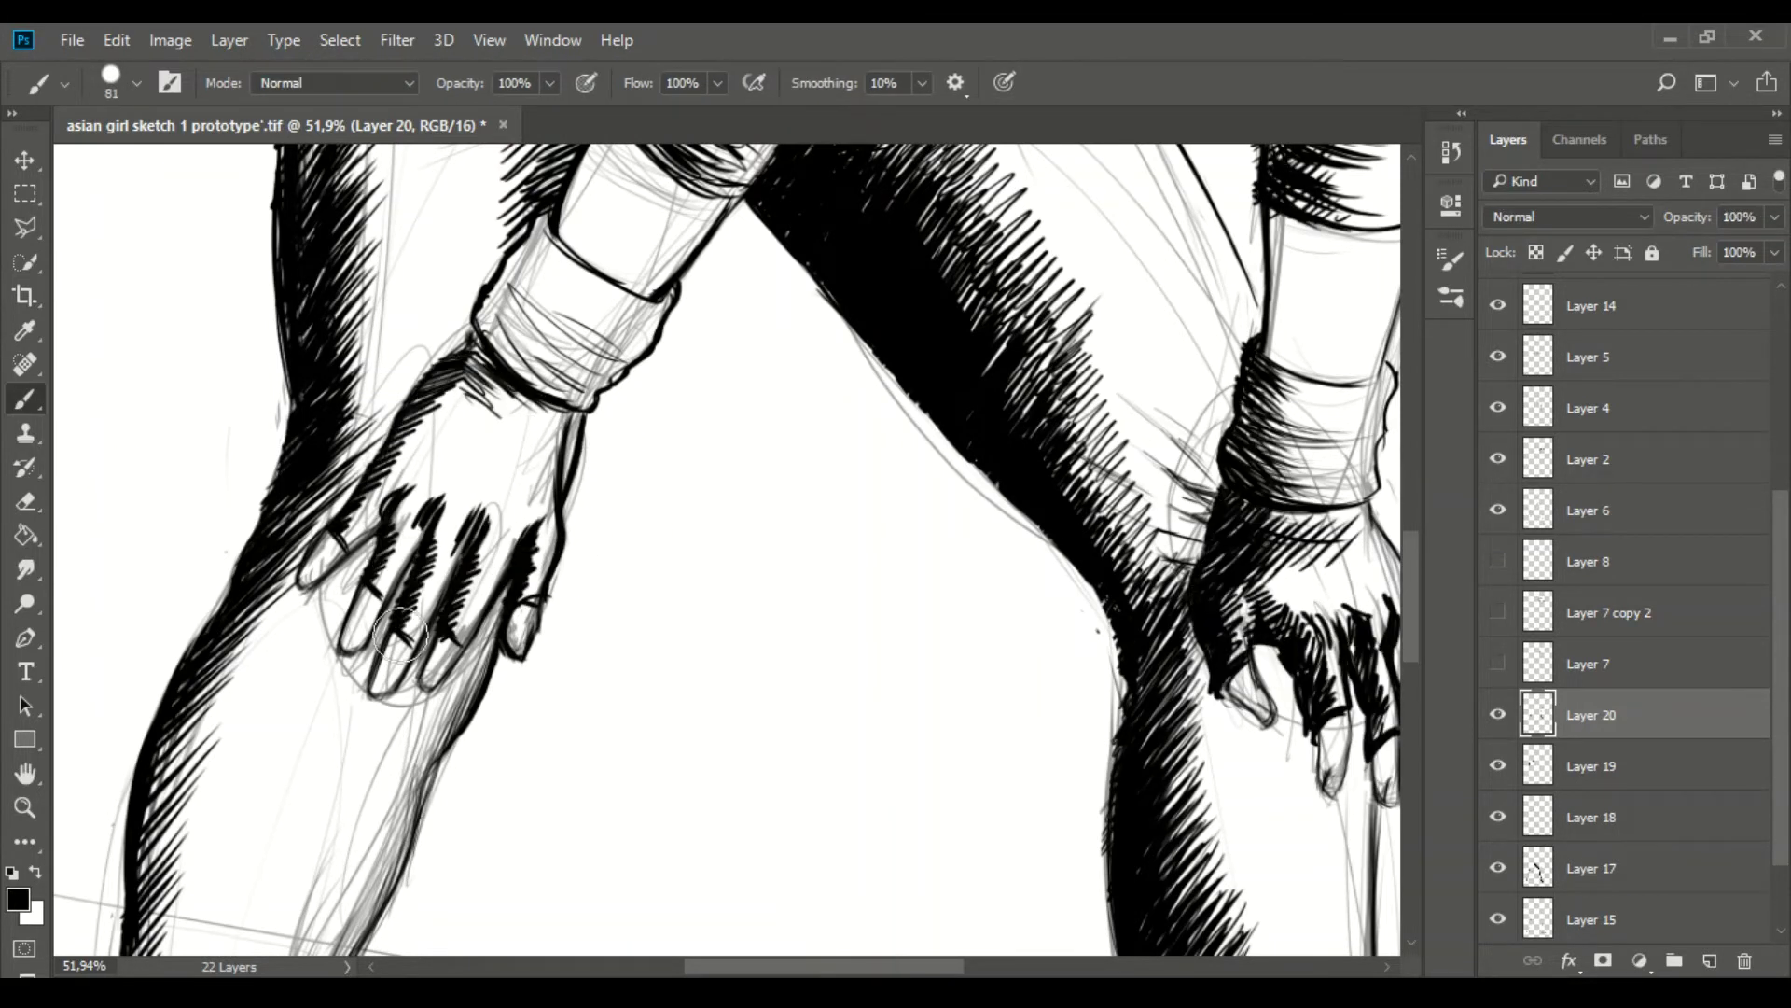
pyautogui.moveTo(351, 586); pyautogui.dragTo(373, 599)
pyautogui.moveTo(362, 495)
pyautogui.mouseDown()
pyautogui.moveTo(332, 546)
pyautogui.moveTo(374, 541)
pyautogui.mouseUp()
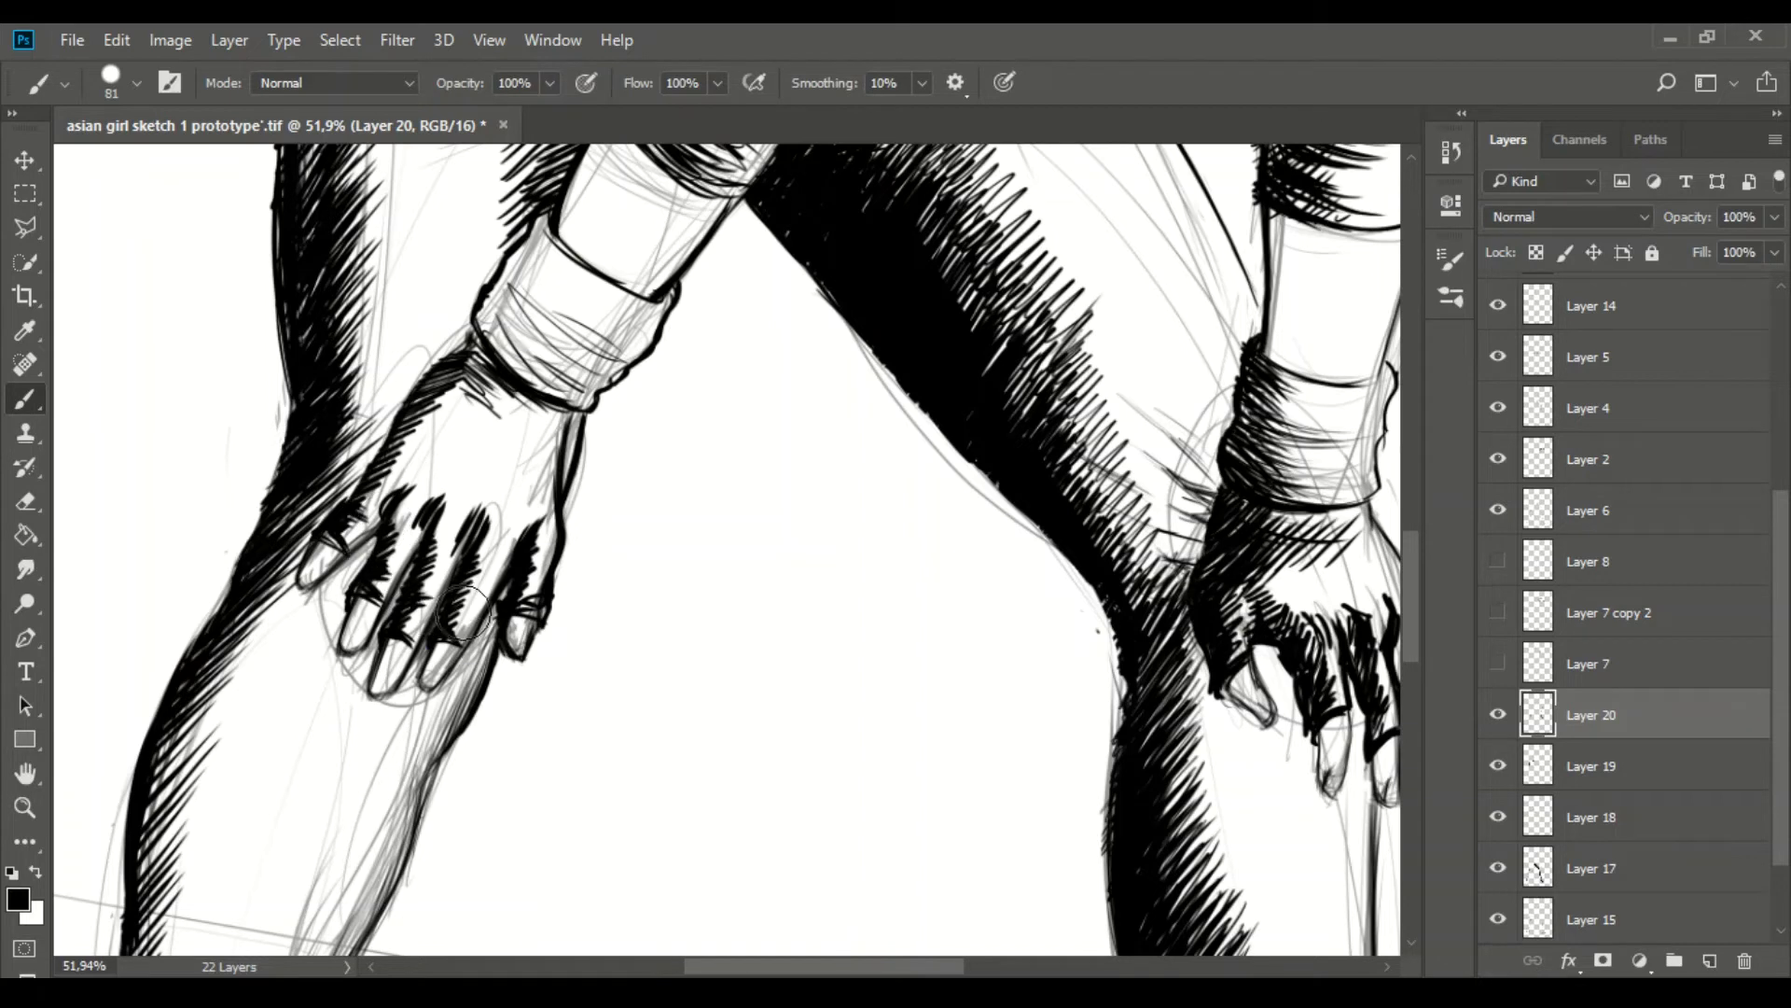
pyautogui.moveTo(439, 410); pyautogui.dragTo(485, 406)
# - Outline the right hand's fingertips and nails
pyautogui.hscroll(5, 1082, 540)
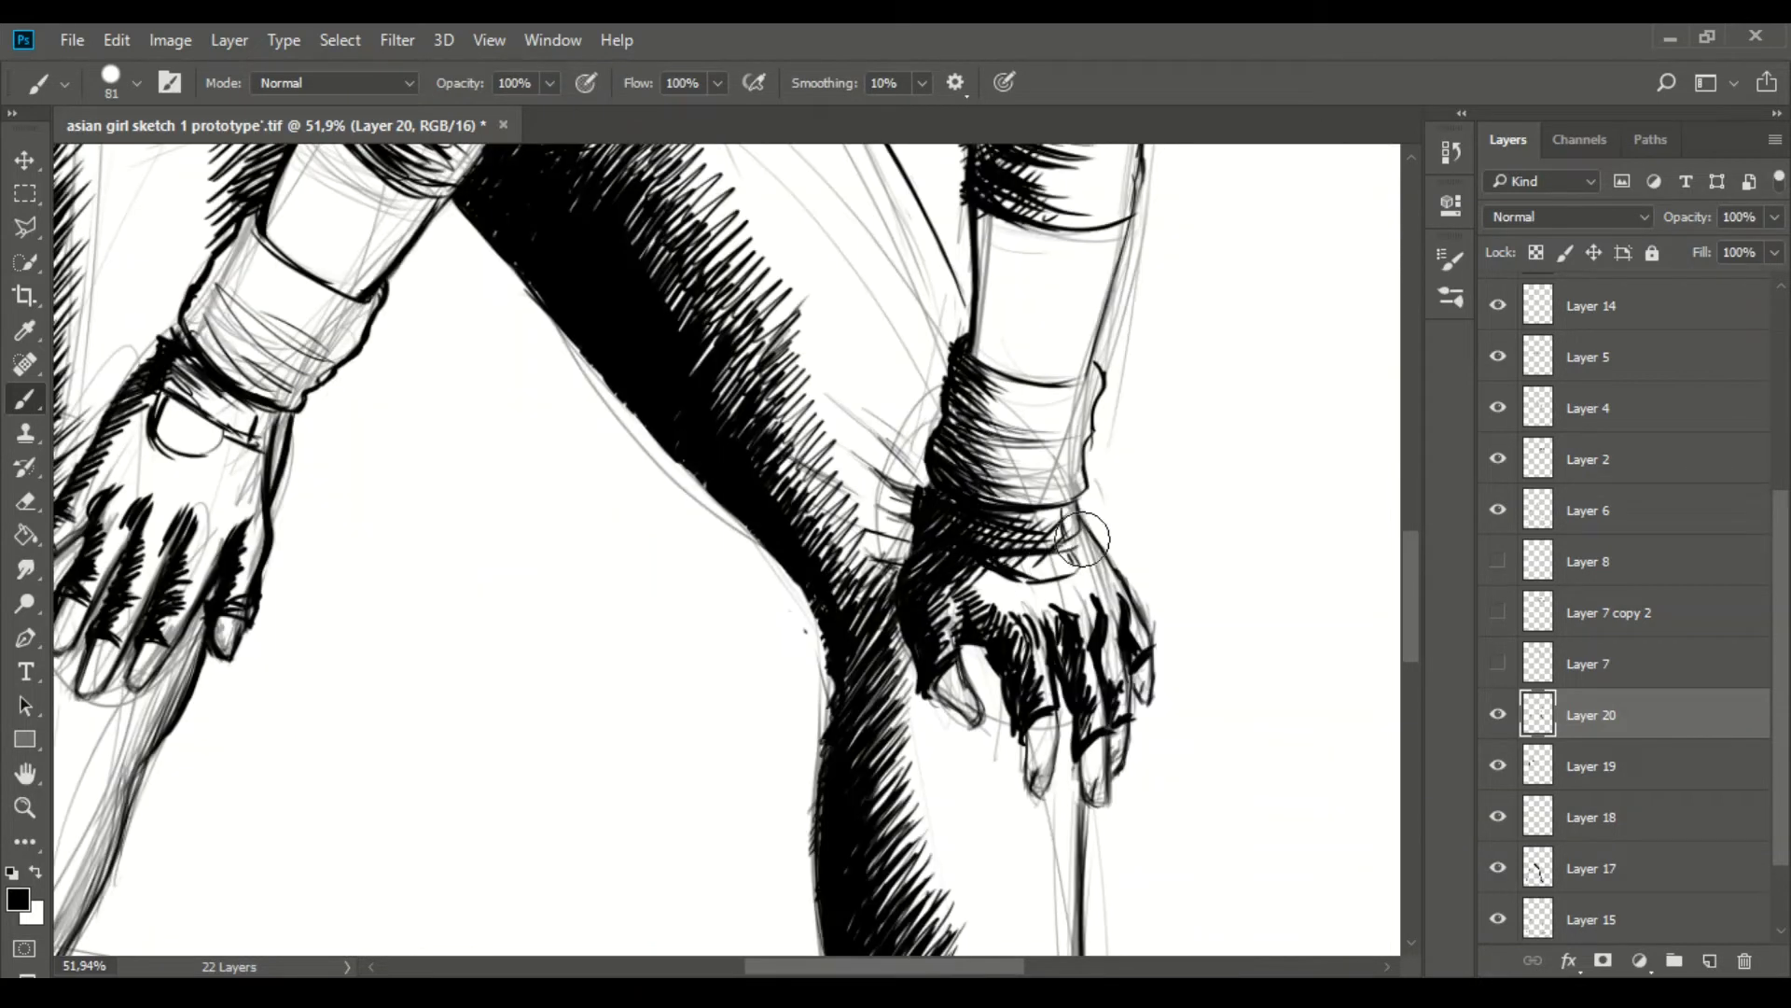
pyautogui.moveTo(1026, 727); pyautogui.dragTo(1040, 793)
pyautogui.moveTo(1082, 755); pyautogui.dragTo(1100, 802)
pyautogui.moveTo(1054, 709); pyautogui.dragTo(1059, 765)
pyautogui.moveTo(1139, 644); pyautogui.dragTo(1147, 690)
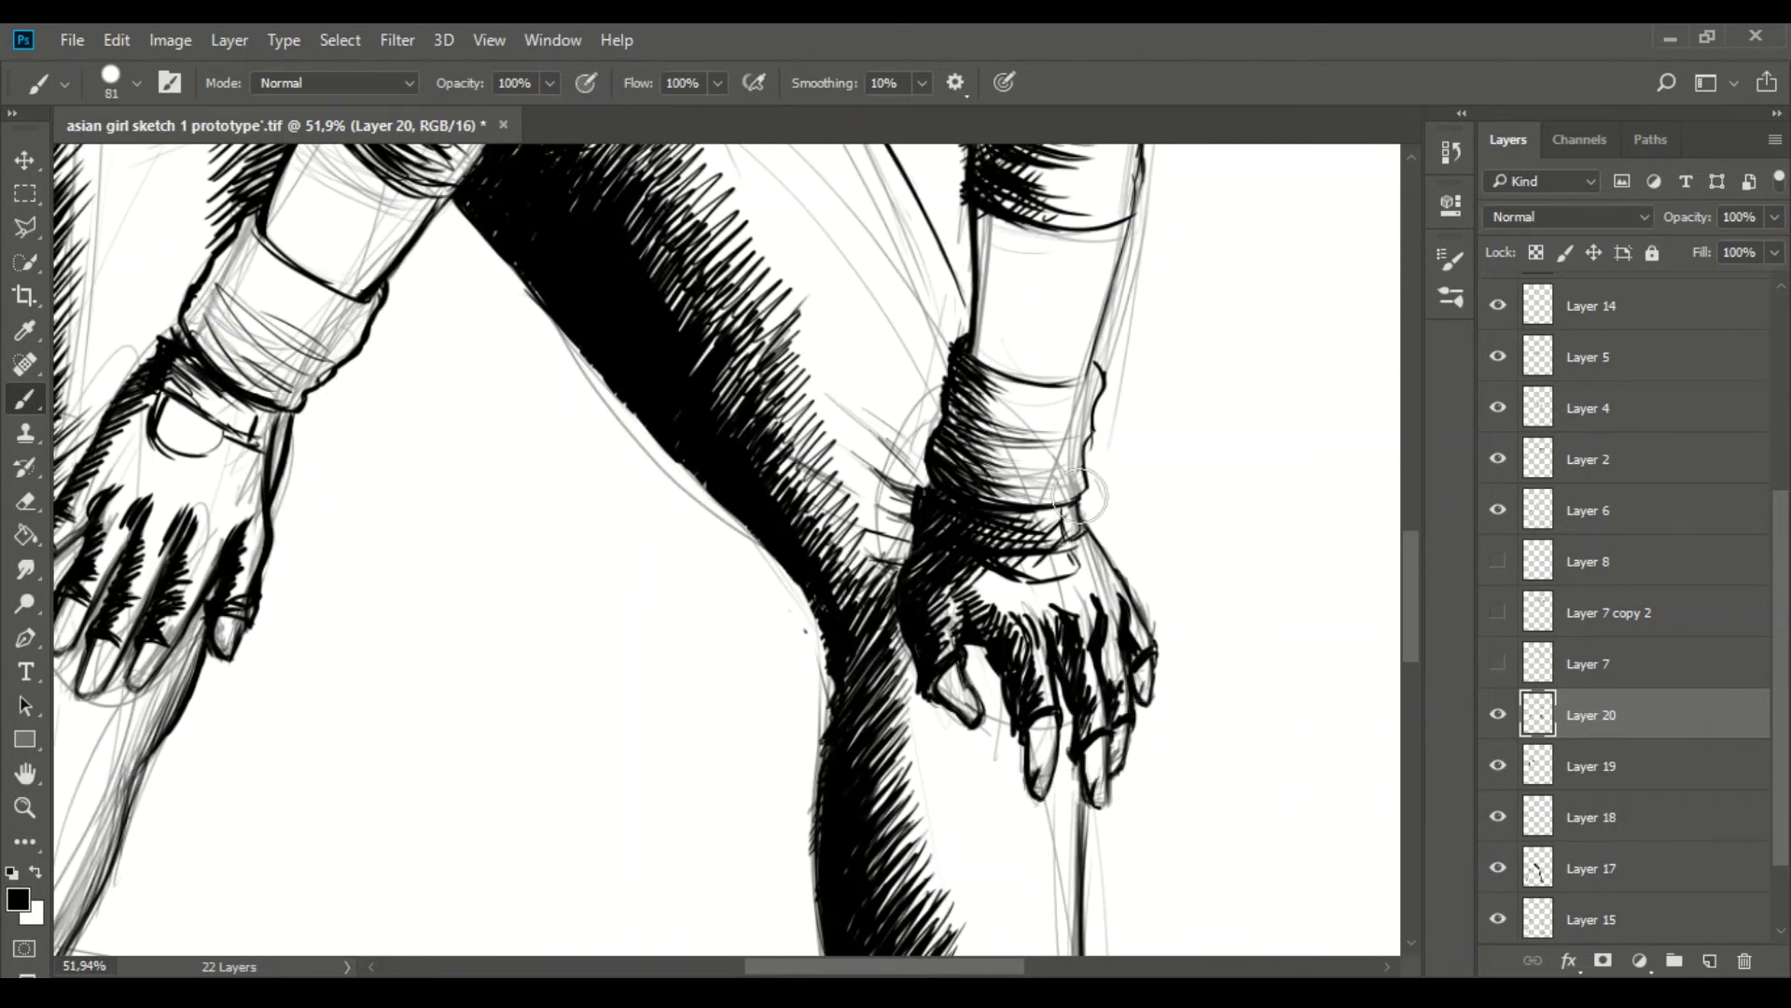
# - Darken the left wrist cuff with hatching
pyautogui.scroll(4, 799, 396)
pyautogui.hscroll(-5, 799, 396)
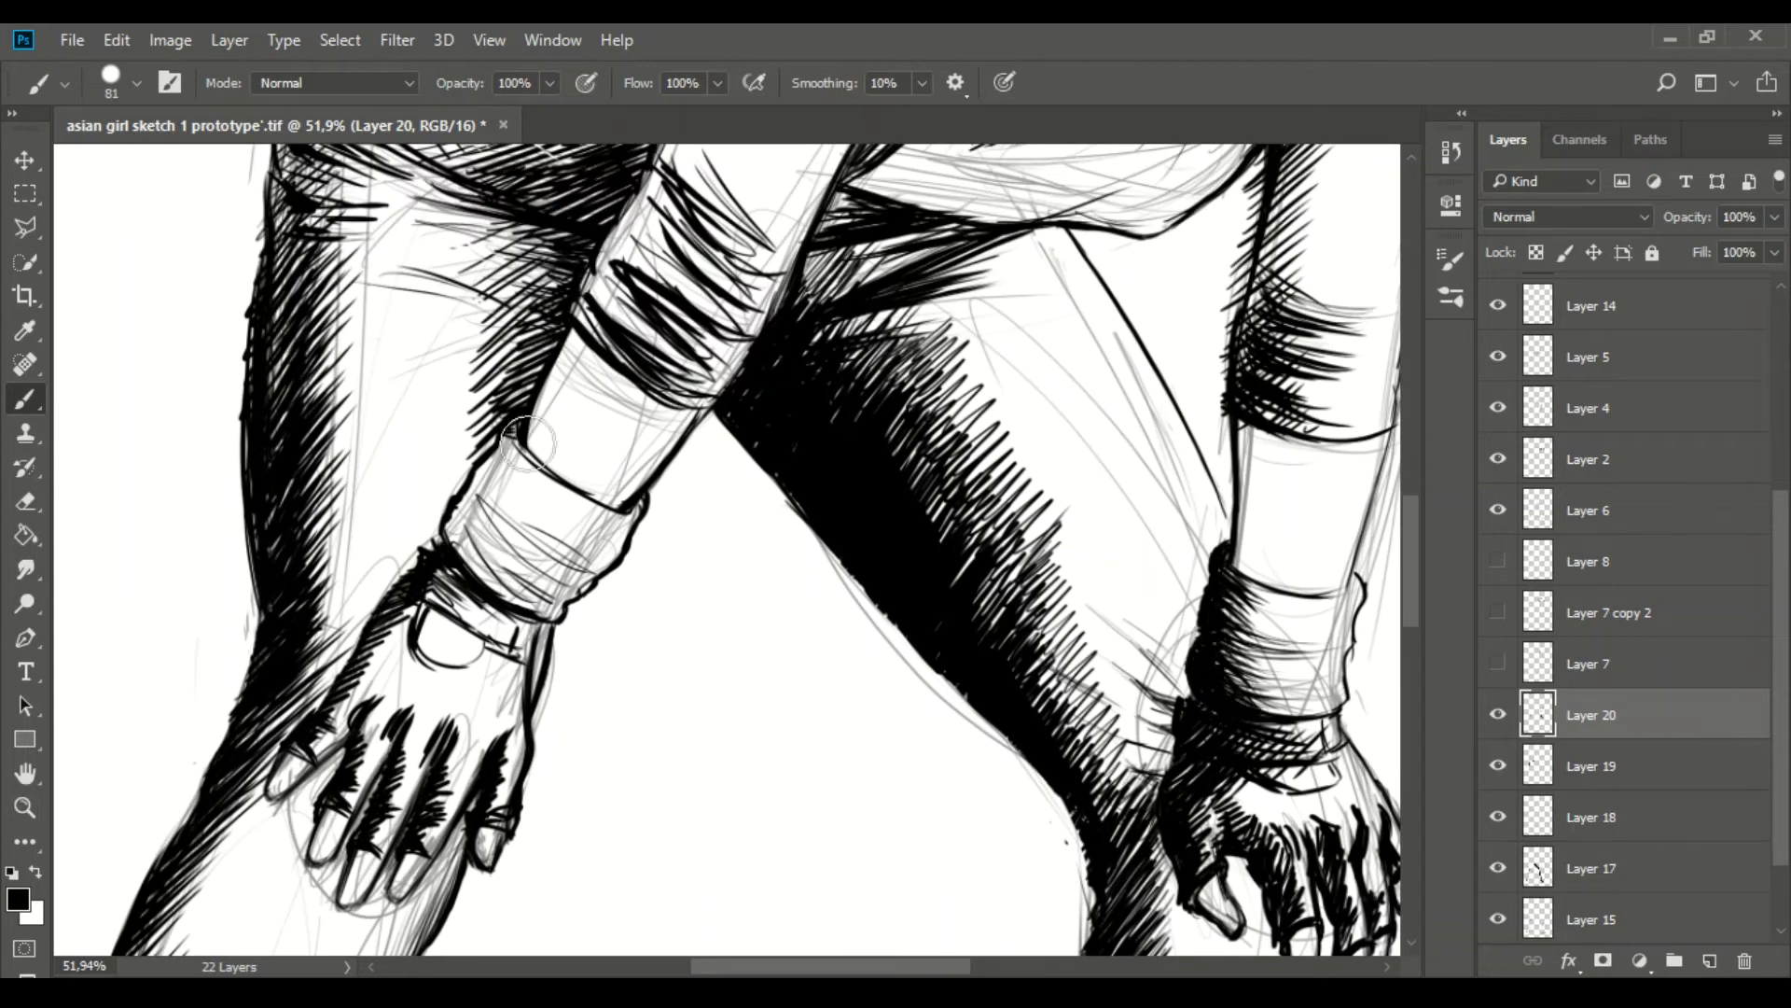
pyautogui.moveTo(527, 443)
pyautogui.mouseDown()
pyautogui.moveTo(467, 560)
pyautogui.moveTo(553, 481)
pyautogui.mouseUp()
pyautogui.click(1498, 715)
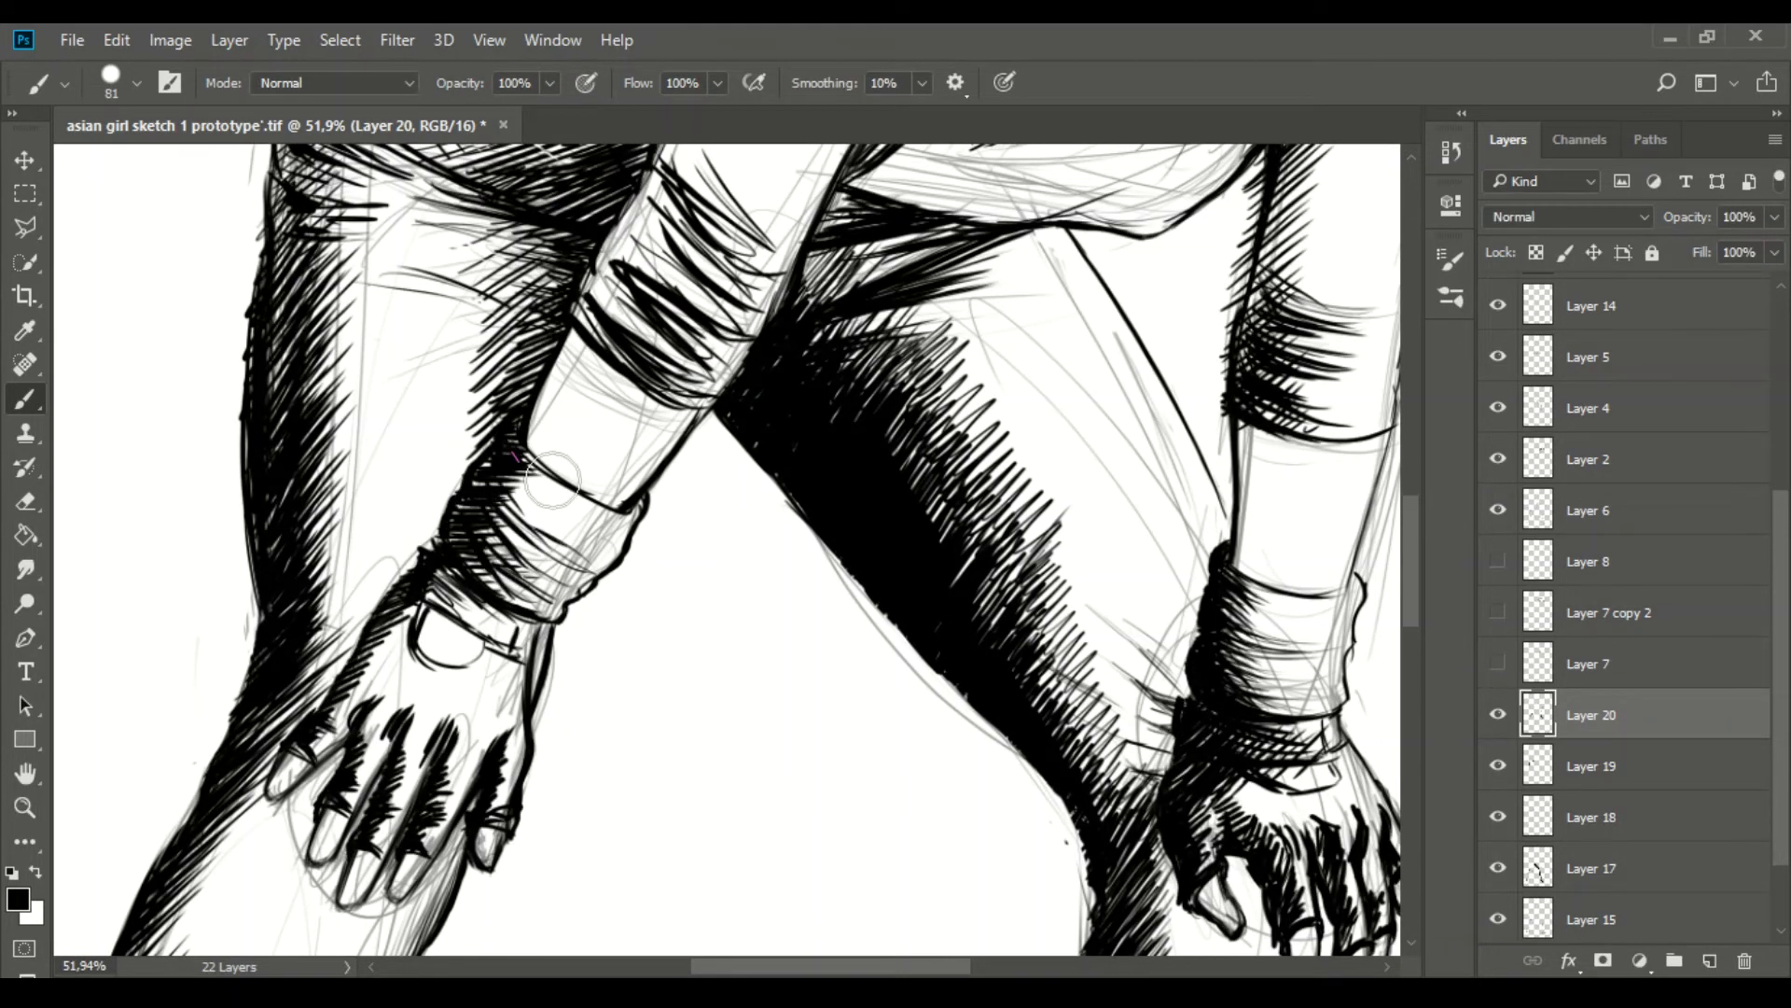
pyautogui.moveTo(856, 967)
pyautogui.mouseDown()
pyautogui.moveTo(905, 973)
pyautogui.moveTo(889, 973)
pyautogui.mouseUp()
# - Zoom out to the whole figure and hatch shading on the left upper arm
pyautogui.press('z')
pyautogui.moveTo(462, 499)
pyautogui.mouseDown()
pyautogui.moveTo(104, 365)
pyautogui.moveTo(168, 365)
pyautogui.mouseUp()
pyautogui.press('b')
pyautogui.moveTo(606, 261)
pyautogui.mouseDown()
pyautogui.moveTo(467, 579)
pyautogui.moveTo(473, 551)
pyautogui.mouseUp()
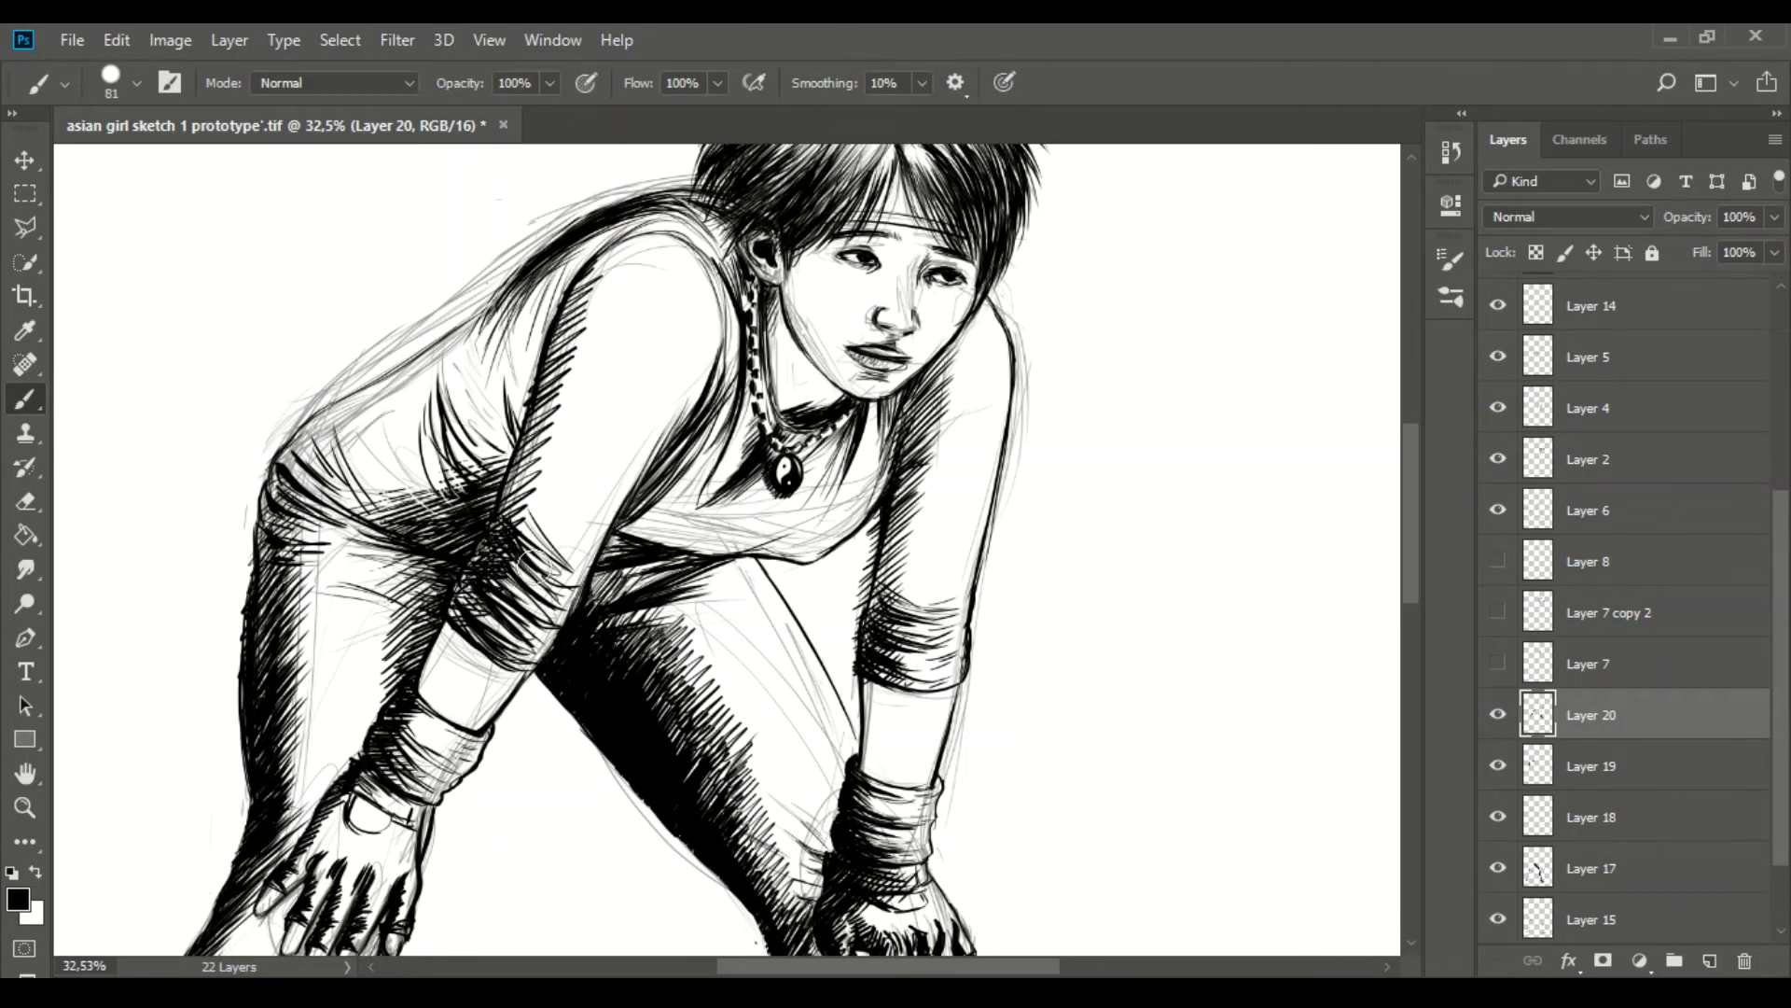
# - Sketch light lines on the back of the left hand, undoing the stray long stroke
pyautogui.hotkey('ctrl', '-')
pyautogui.scroll(-3, 473, 522)
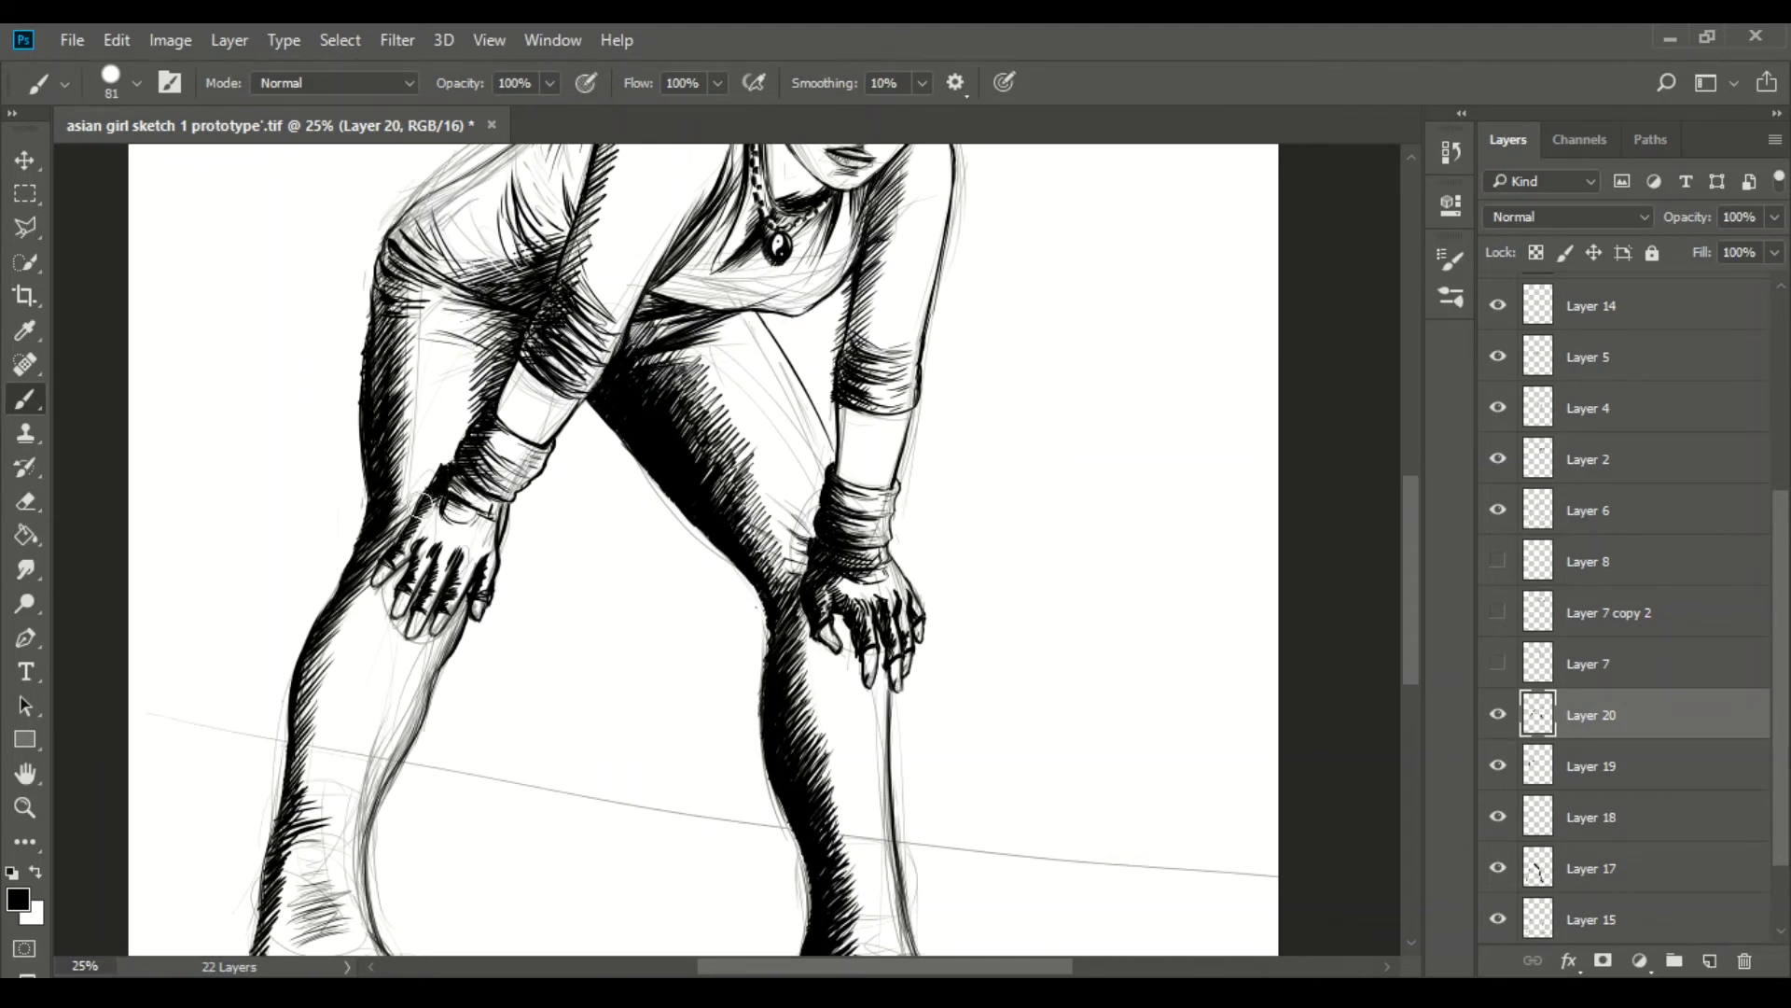
pyautogui.moveTo(574, 518); pyautogui.dragTo(597, 821)
pyautogui.hotkey('ctrl', 'z')
pyautogui.moveTo(424, 509); pyautogui.dragTo(471, 503)
# - Check the left hand up close, then zoom in on the face and shoulders
pyautogui.moveTo(436, 607); pyautogui.dragTo(523, 607)
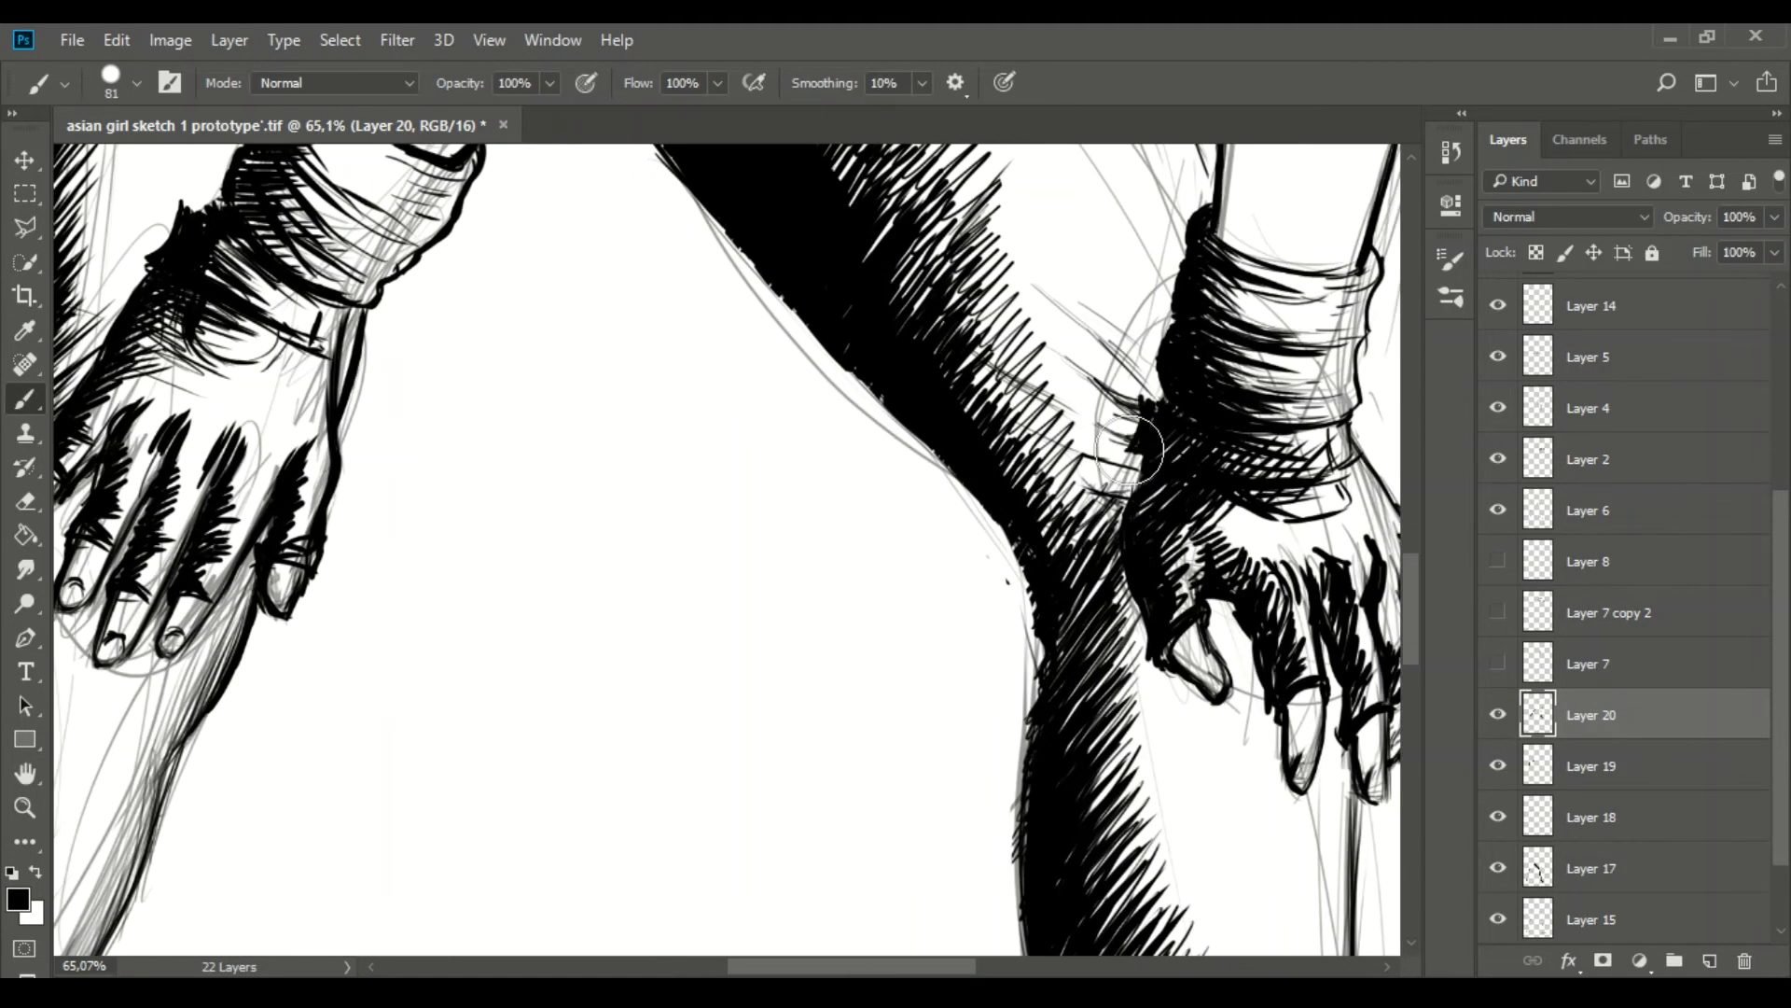
pyautogui.moveTo(432, 337); pyautogui.dragTo(355, 338)
pyautogui.scroll(5, 1370, 598)
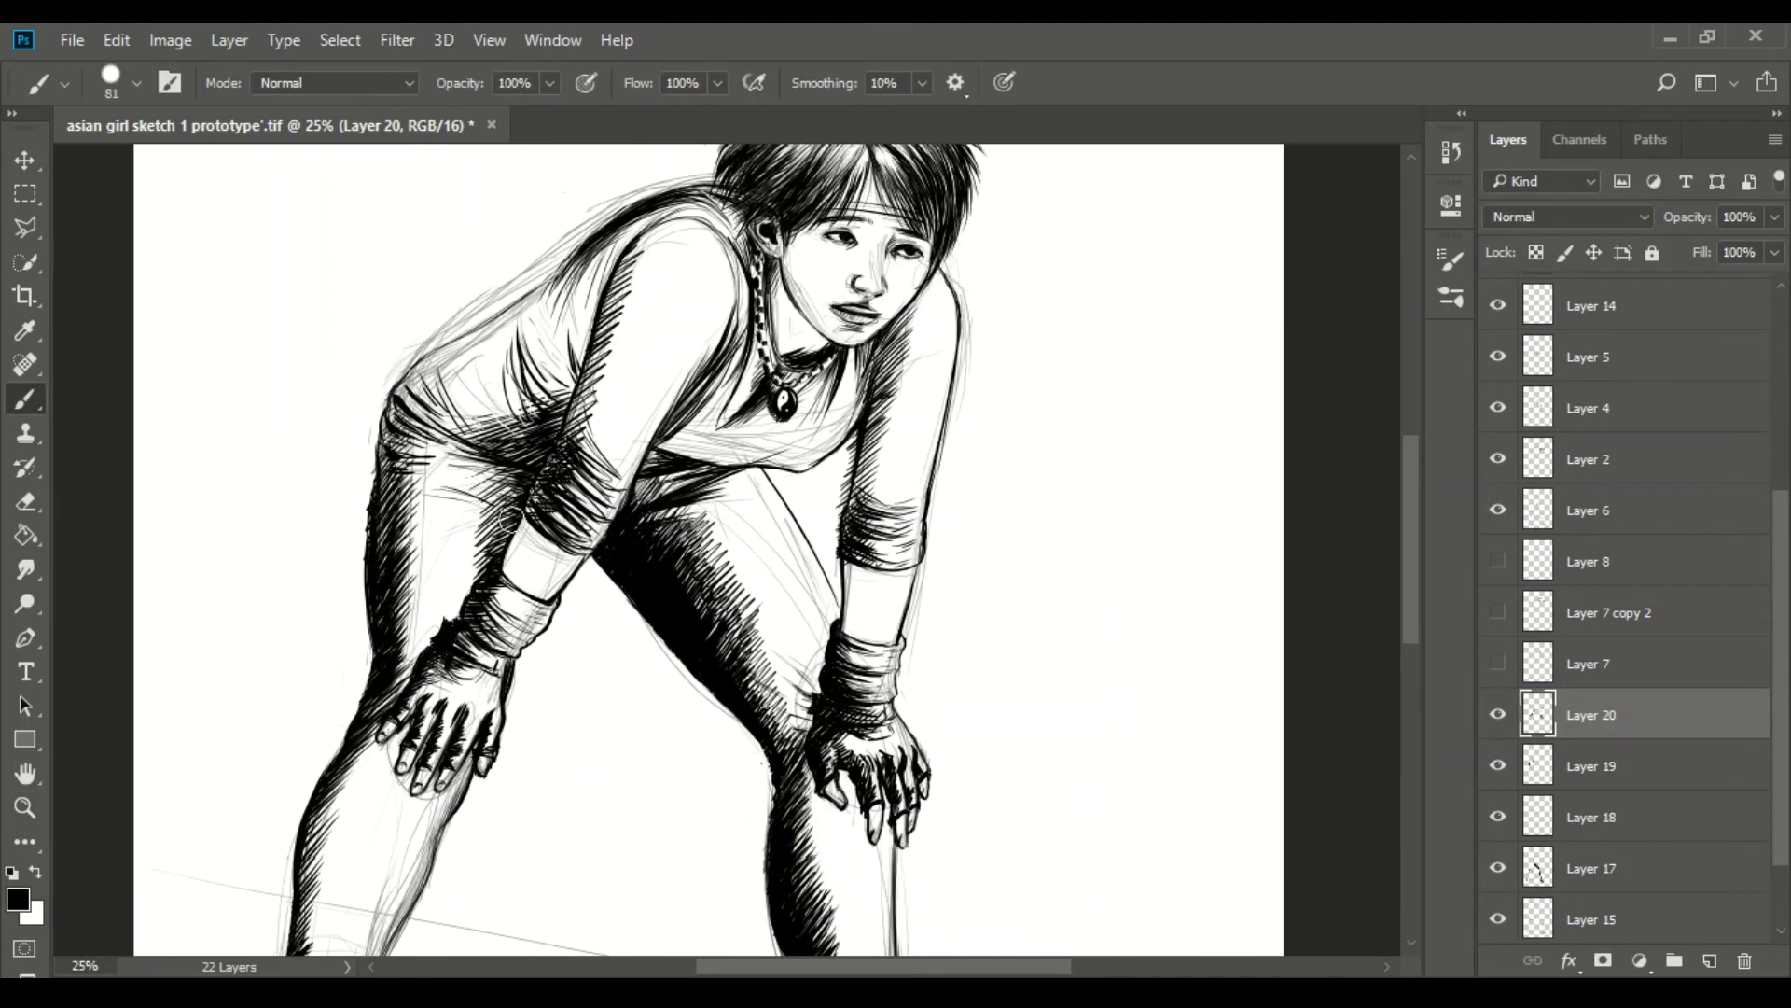
pyautogui.scroll(3, 1403, 560)
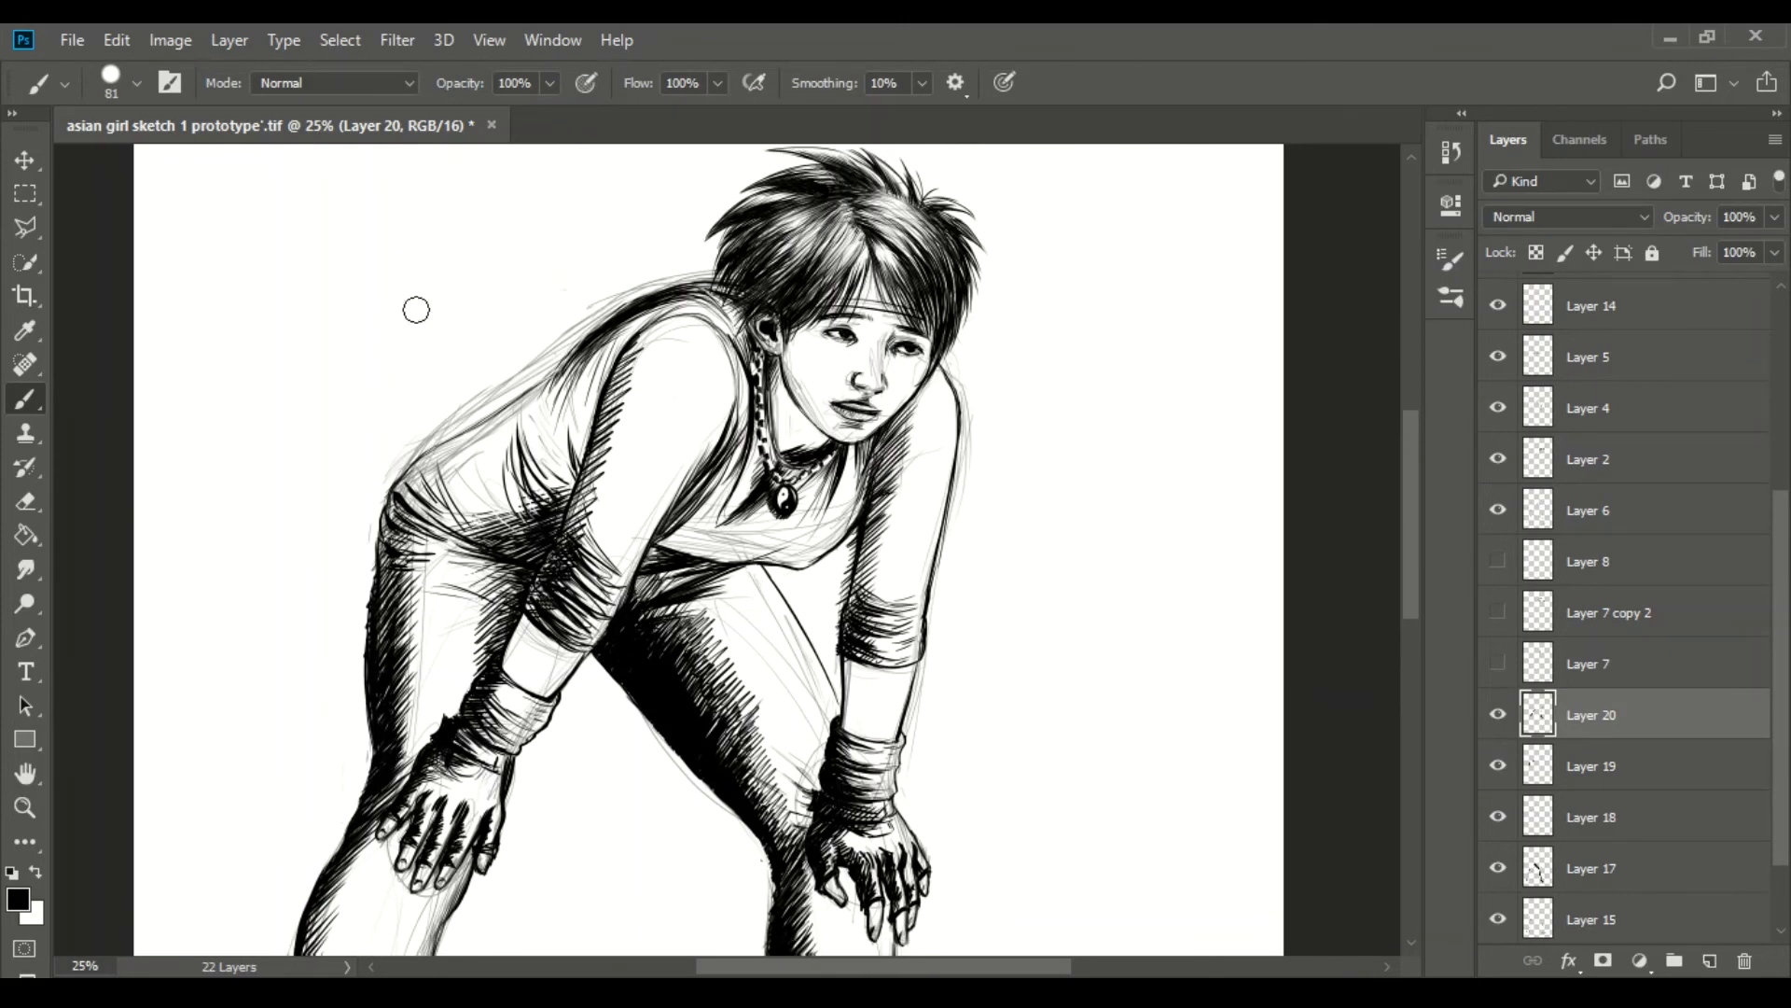
pyautogui.press('z')
pyautogui.click(1387, 540)
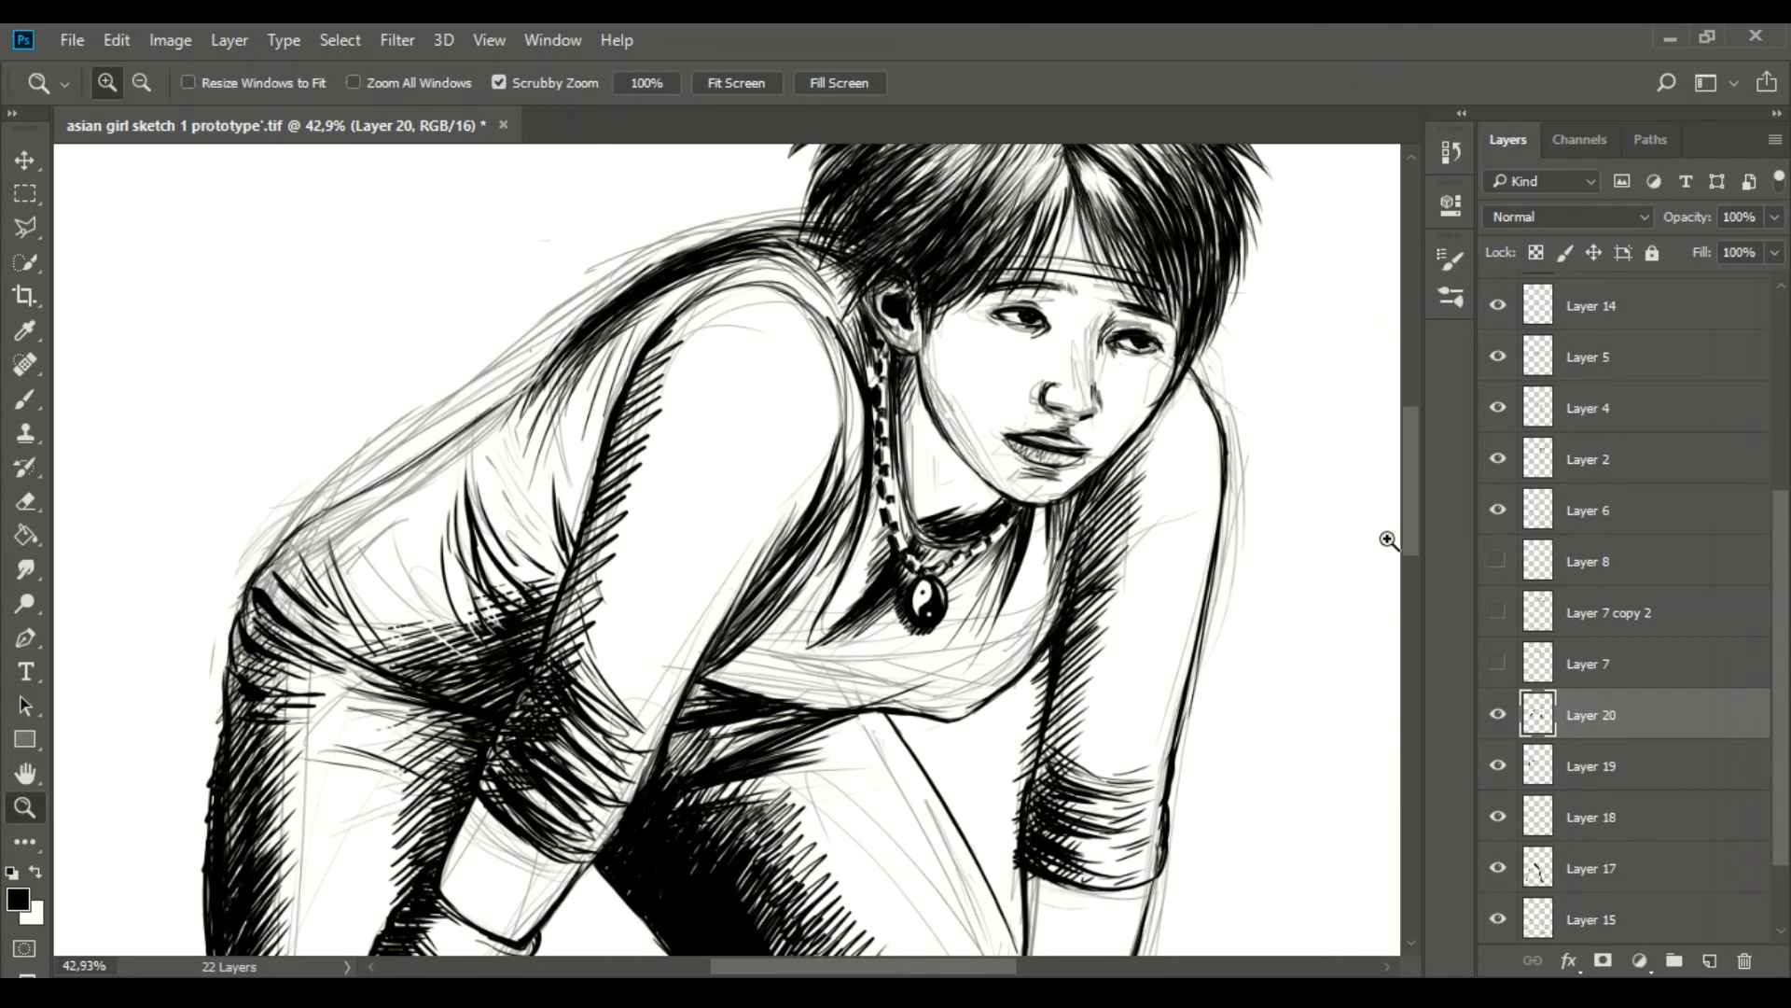
# - Ink dark strokes and curved hatching across the girl's shoulder and along her back
pyautogui.press('b')
pyautogui.moveTo(248, 611); pyautogui.dragTo(333, 651)
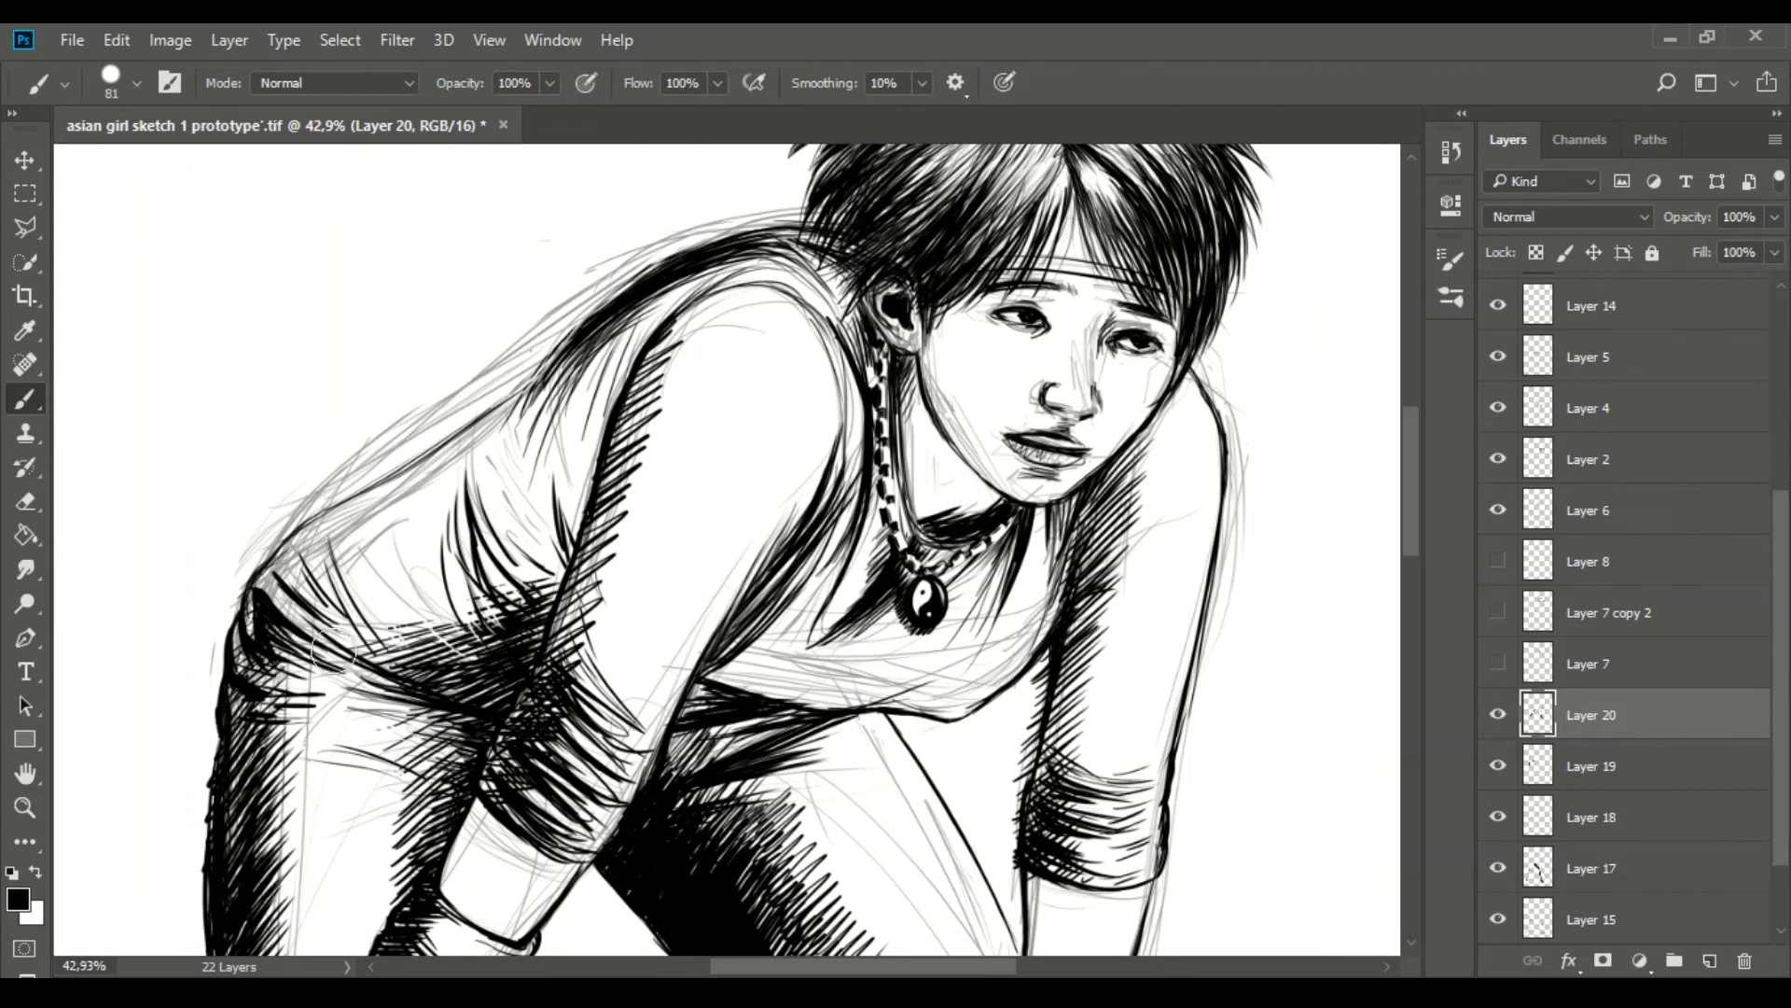
pyautogui.moveTo(295, 584); pyautogui.dragTo(360, 536)
pyautogui.moveTo(336, 607); pyautogui.dragTo(383, 561)
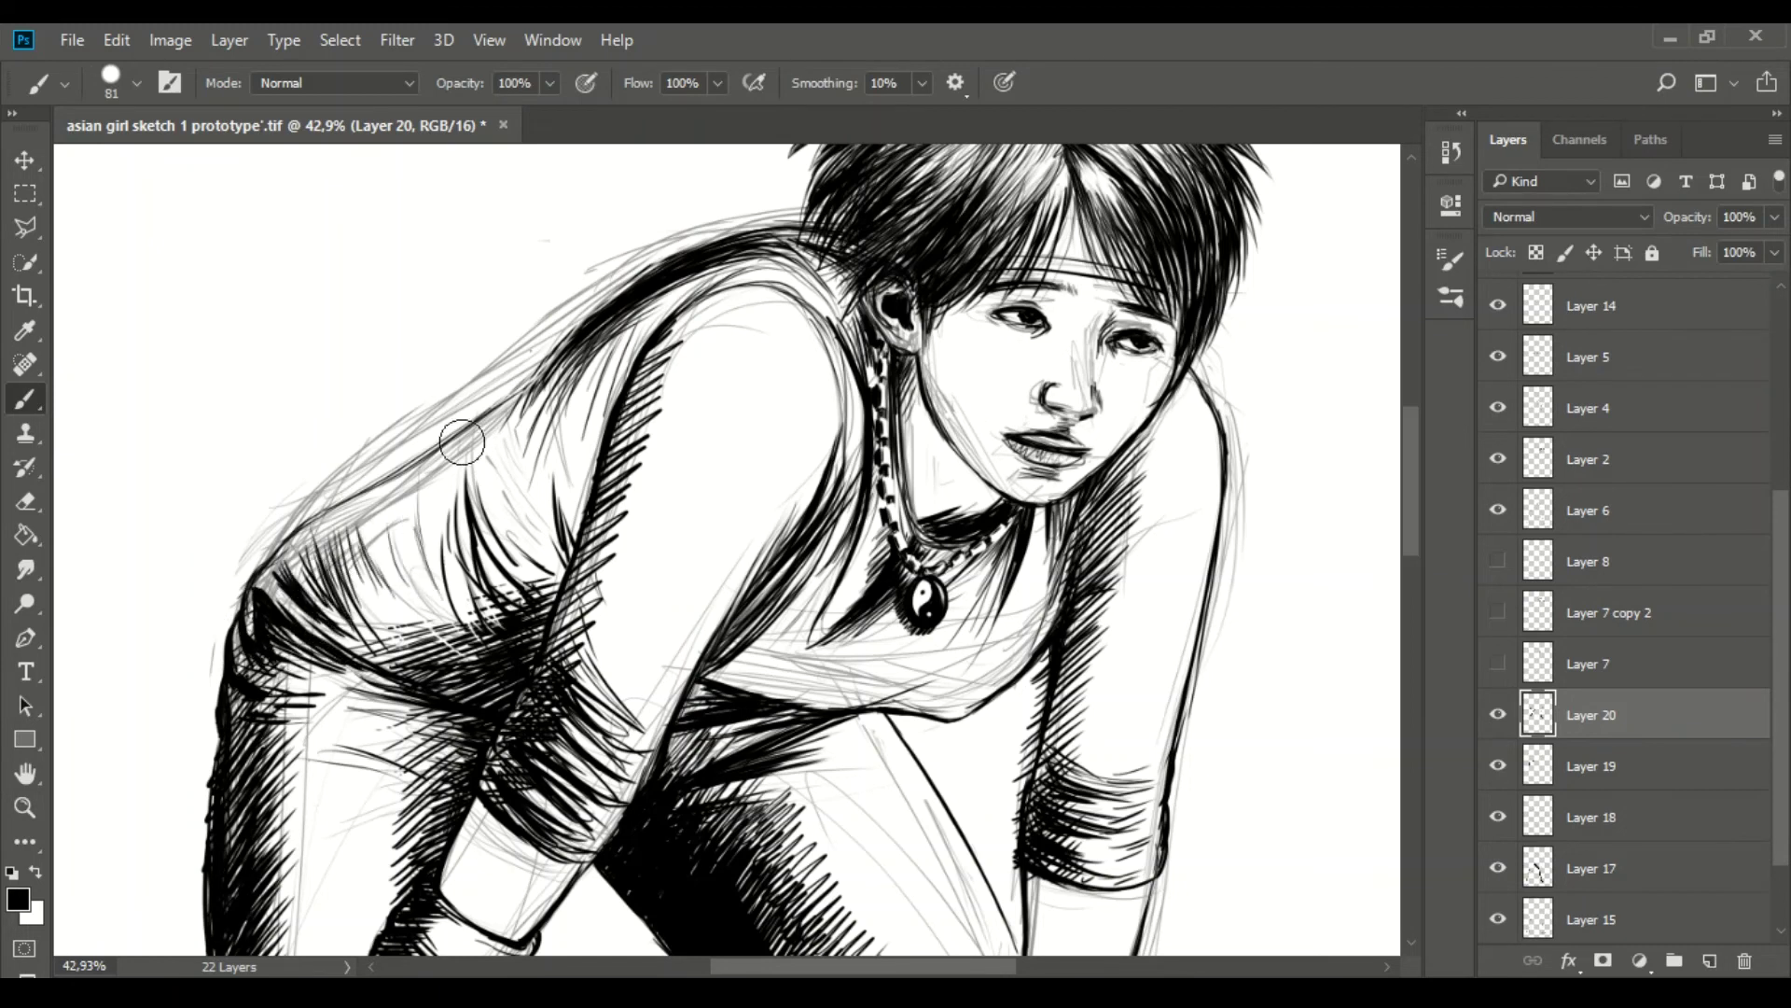
pyautogui.moveTo(528, 507); pyautogui.dragTo(584, 354)
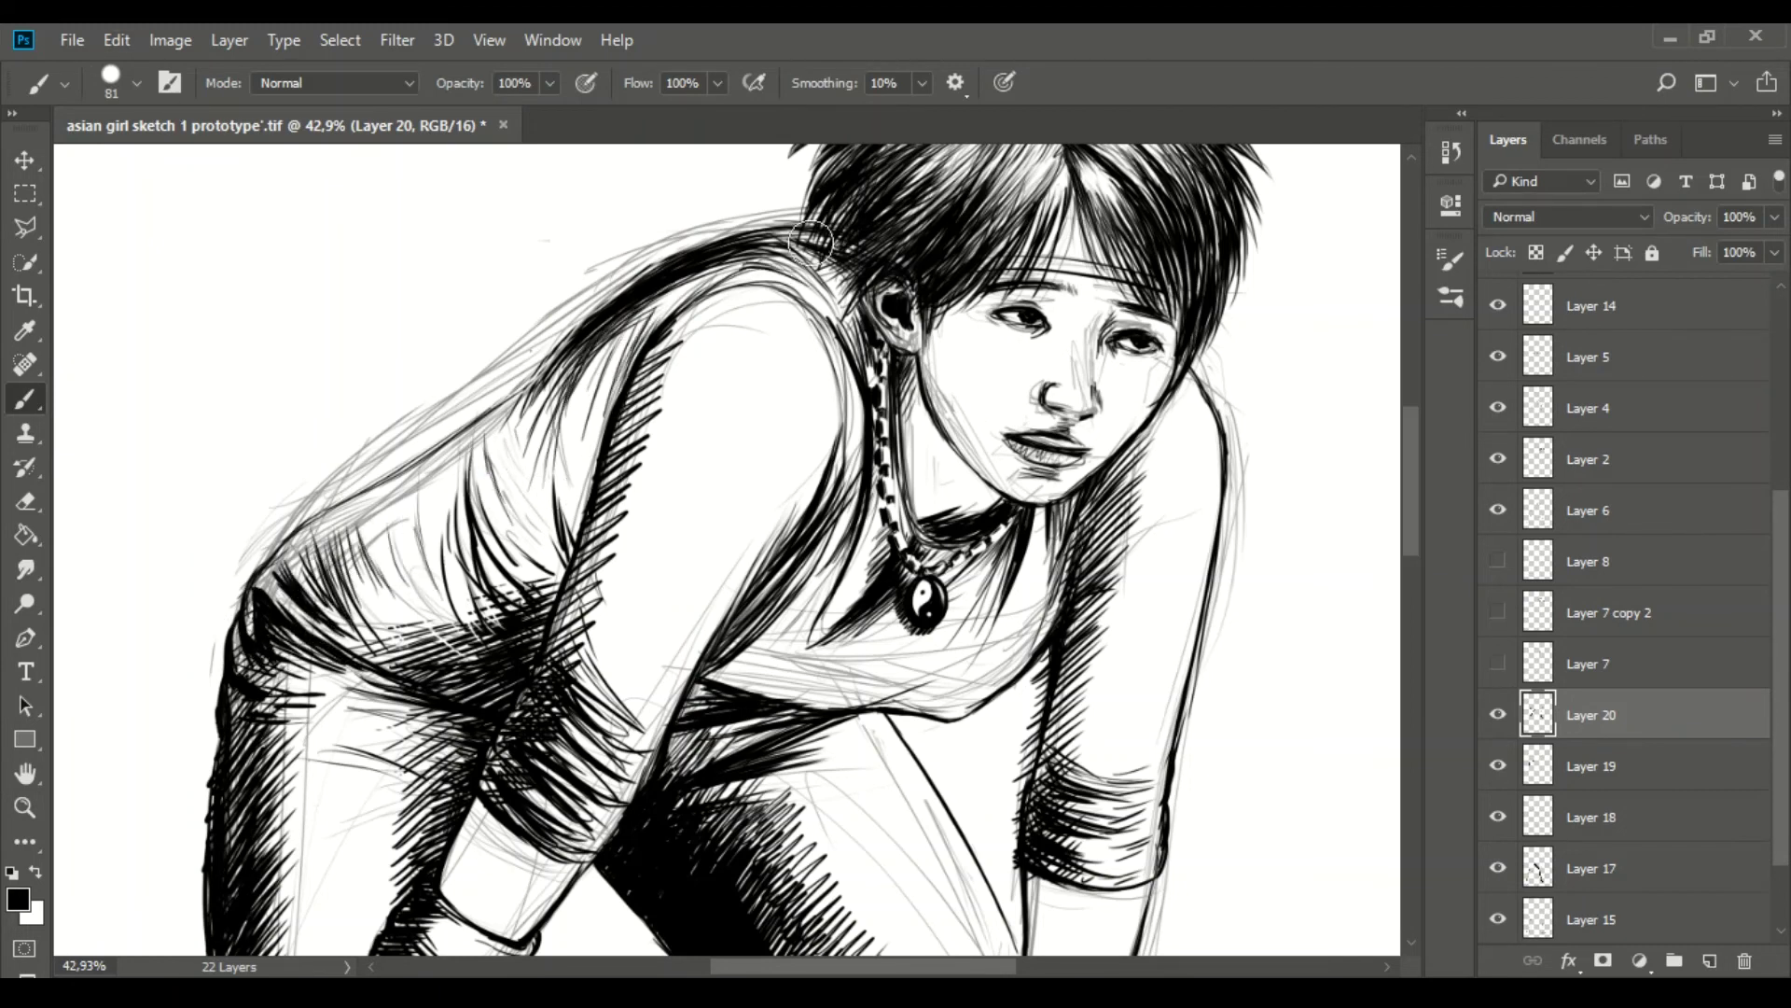
pyautogui.press('e')
pyautogui.press('b')
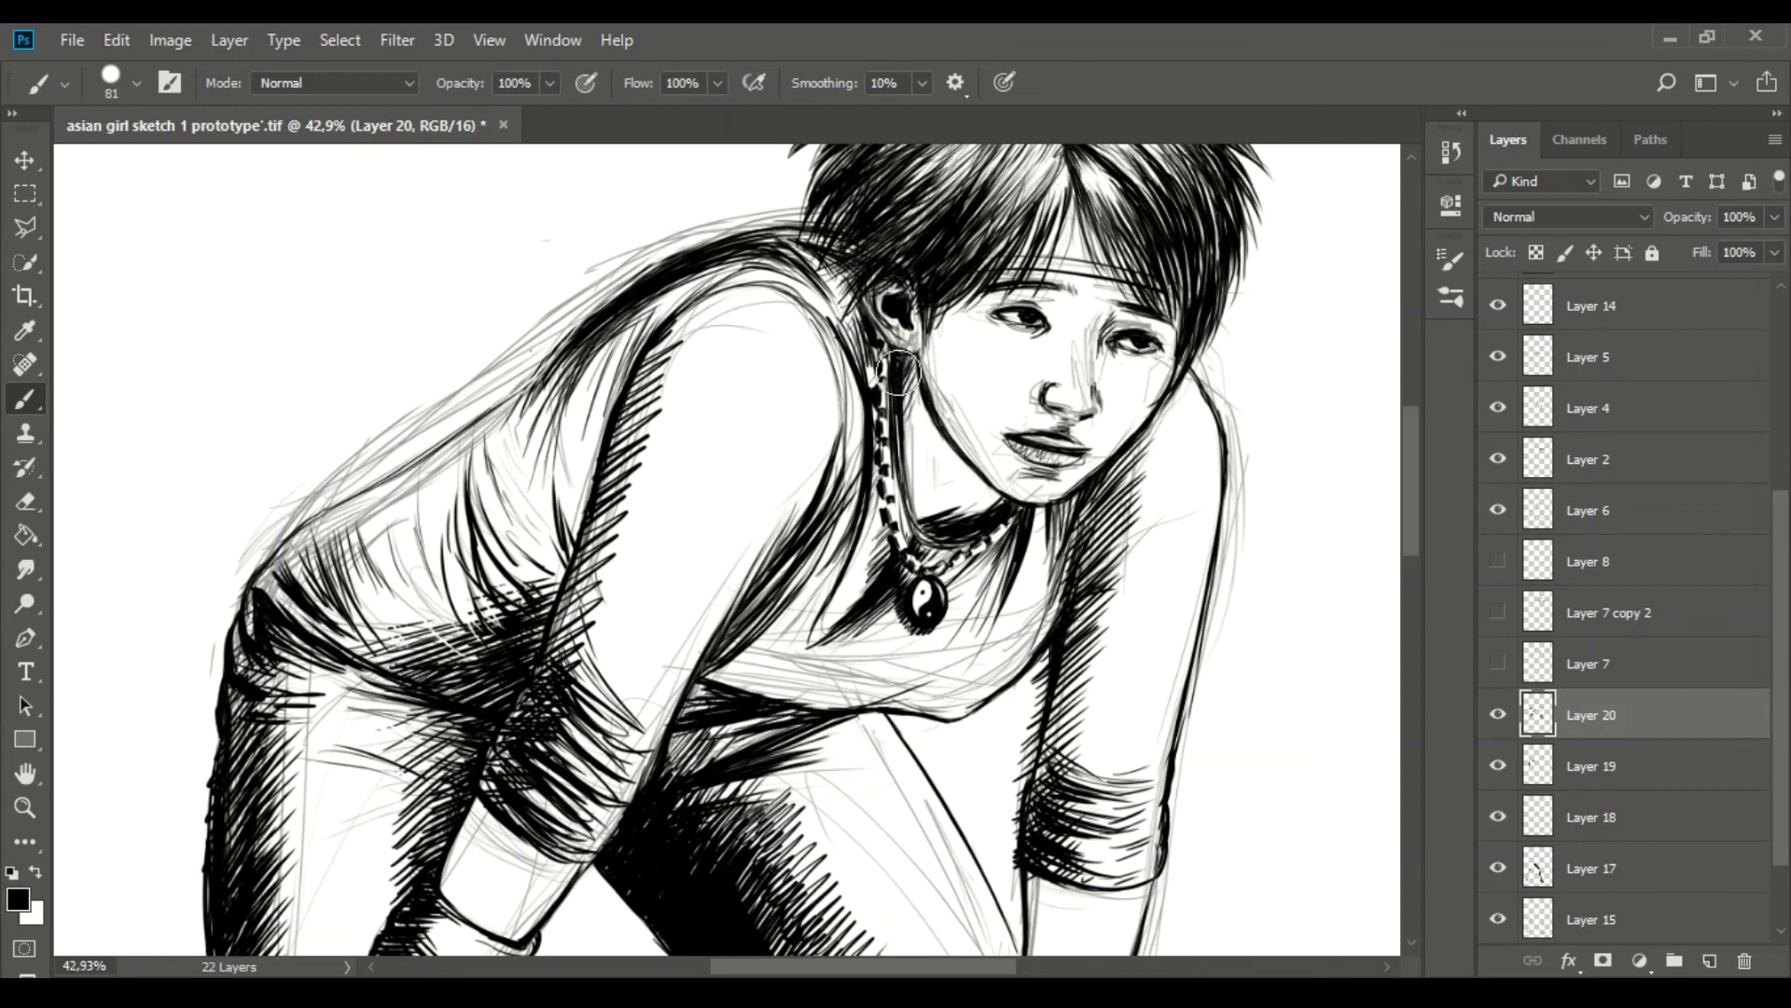
pyautogui.scroll(2, 950, 282)
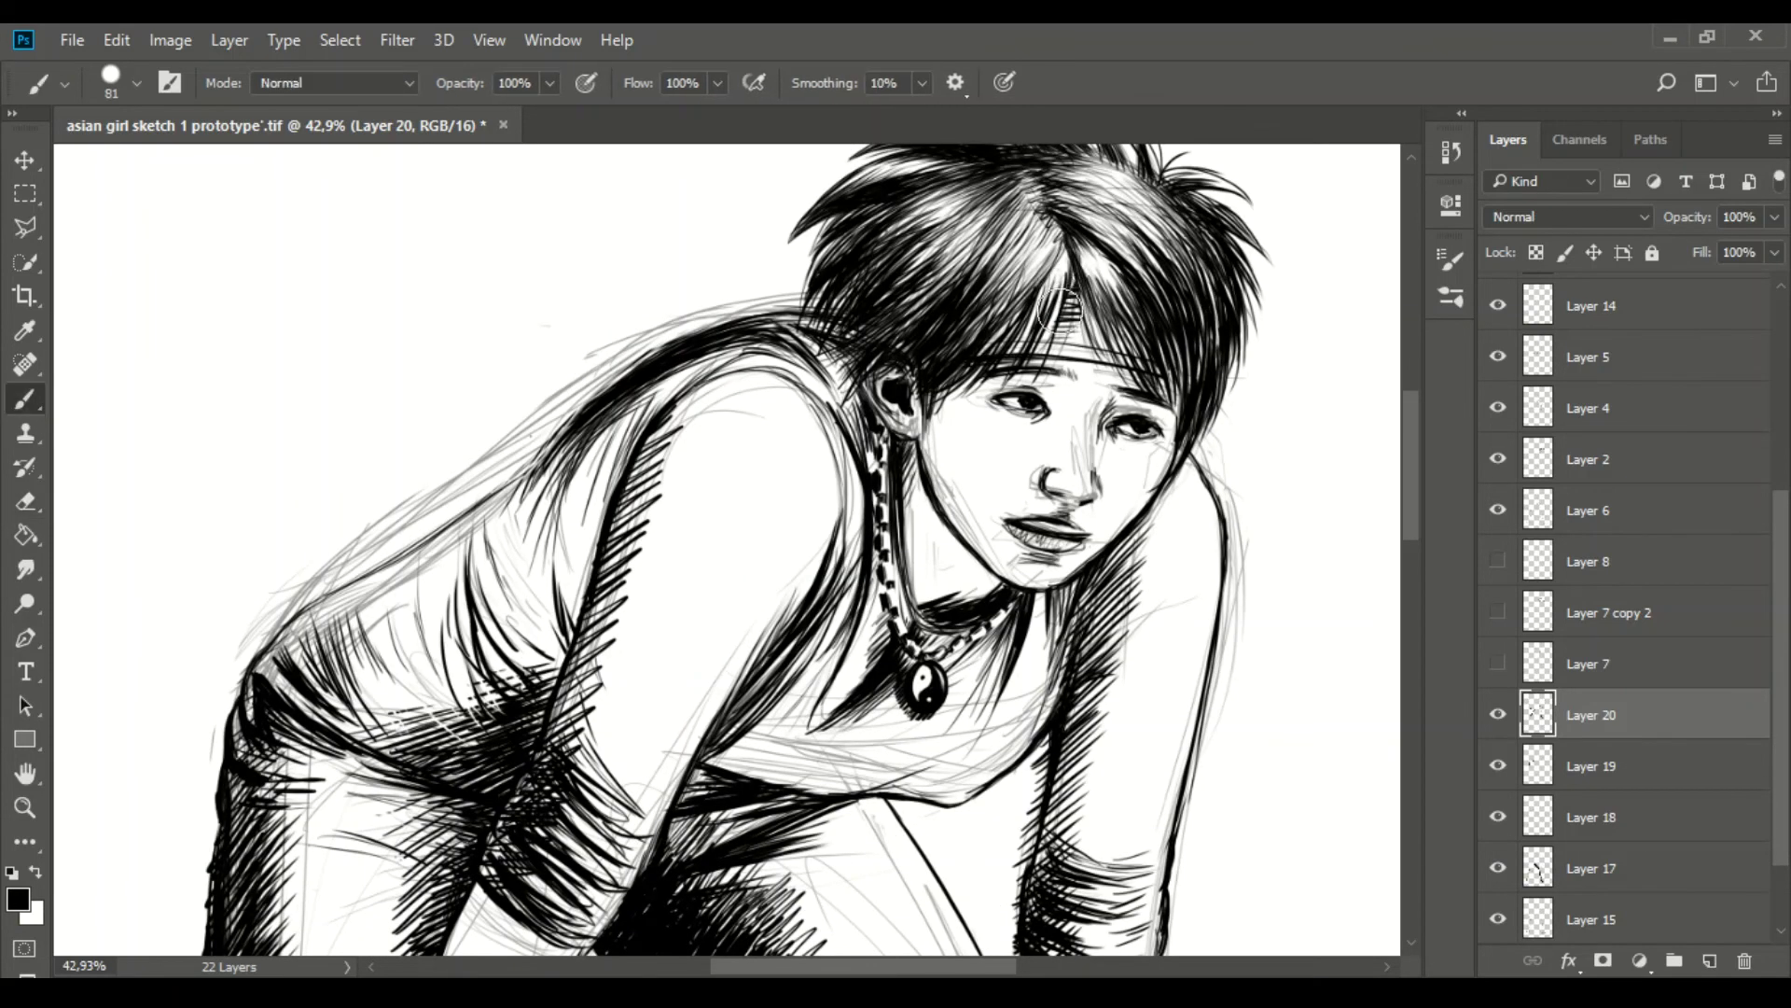
pyautogui.press('z')
pyautogui.moveTo(1347, 600); pyautogui.dragTo(1364, 610)
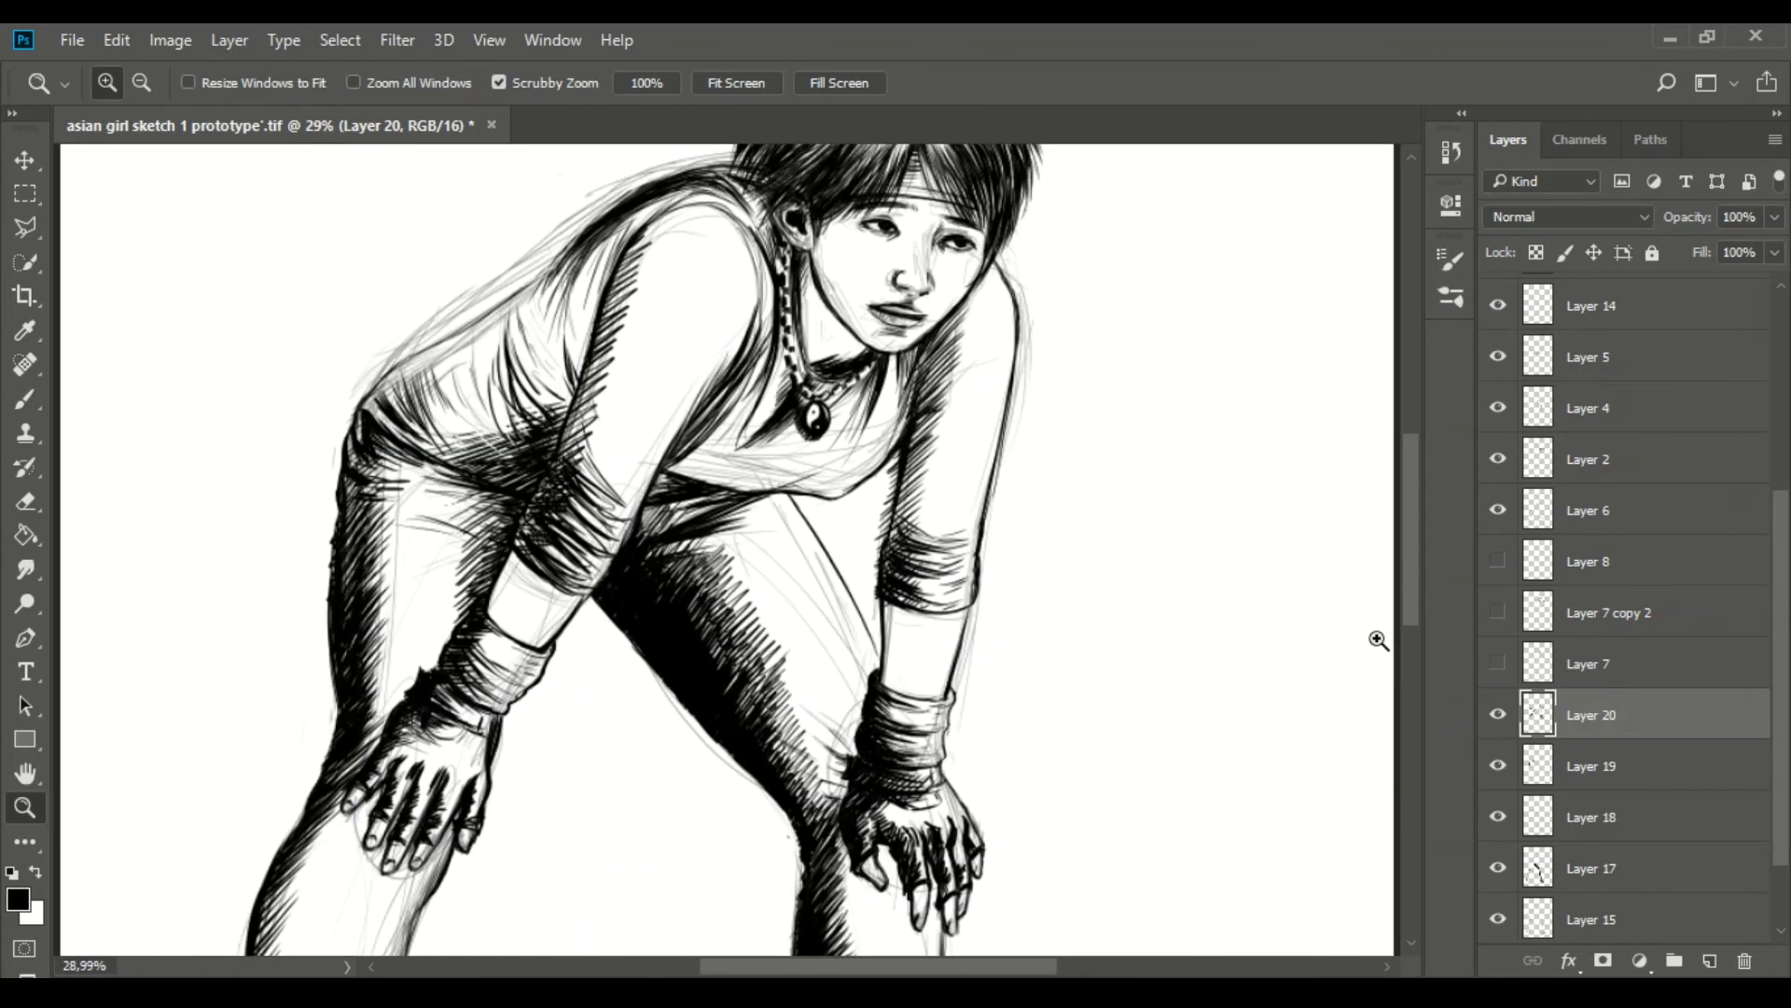
pyautogui.press('b')
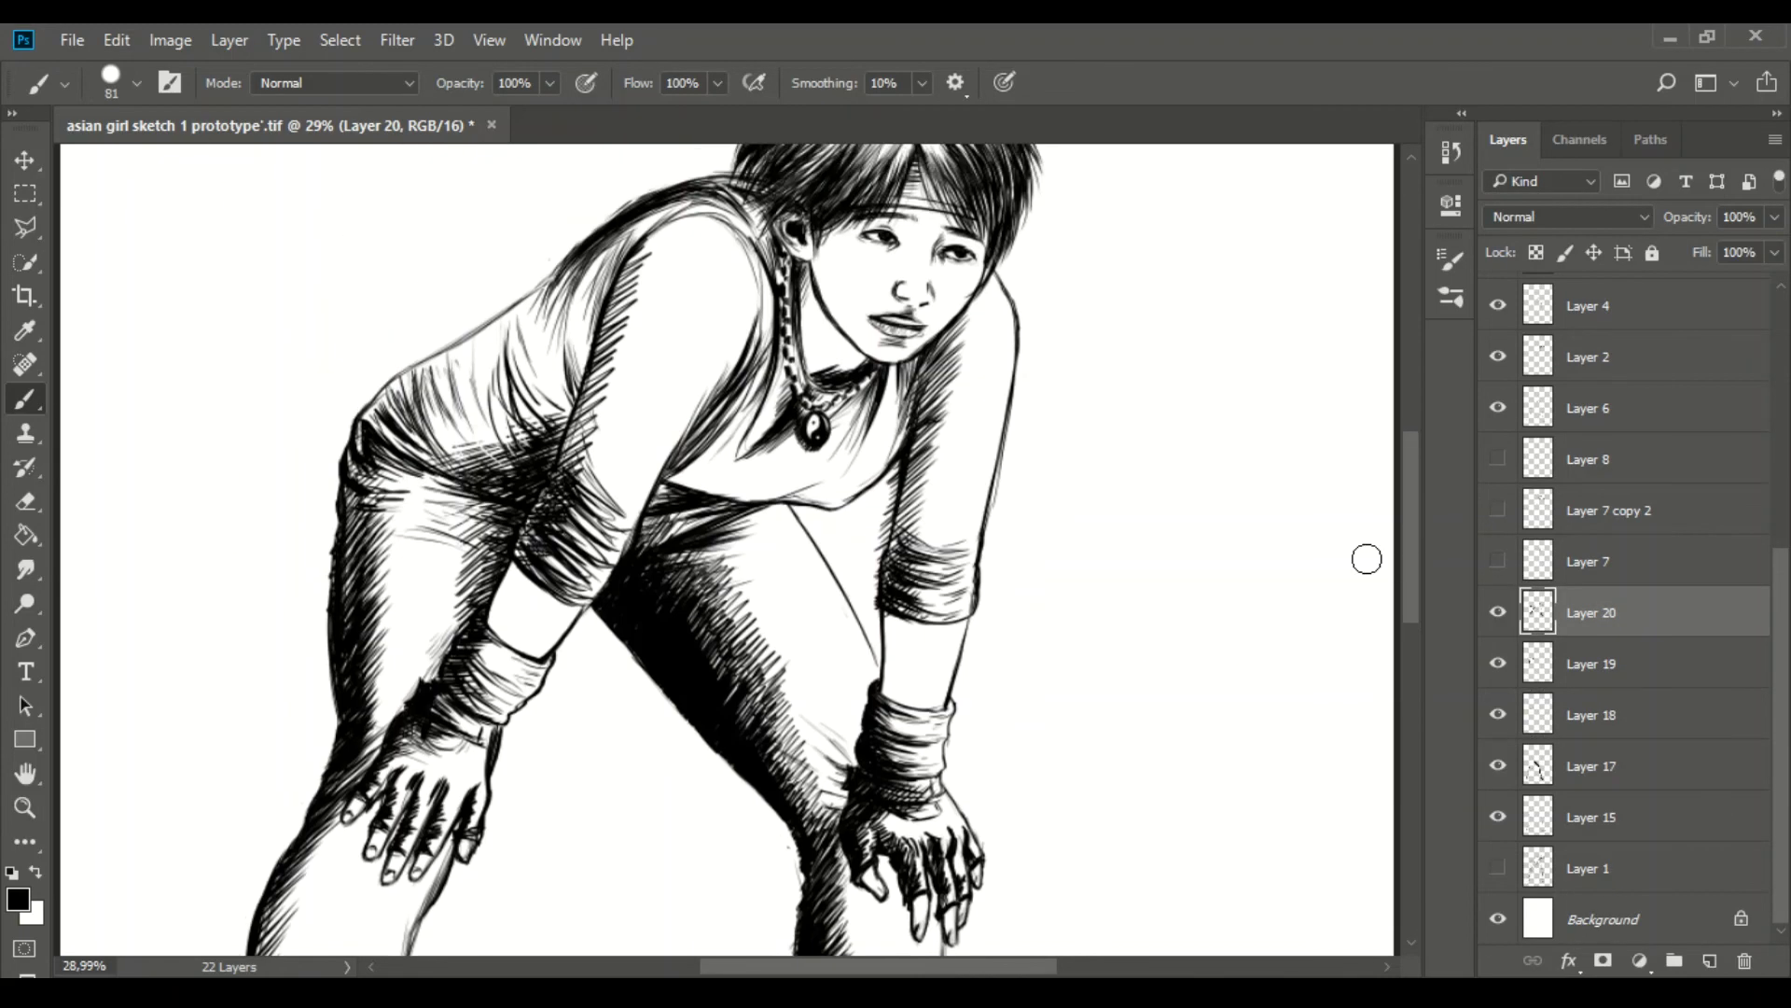
pyautogui.scroll(3, 1366, 560)
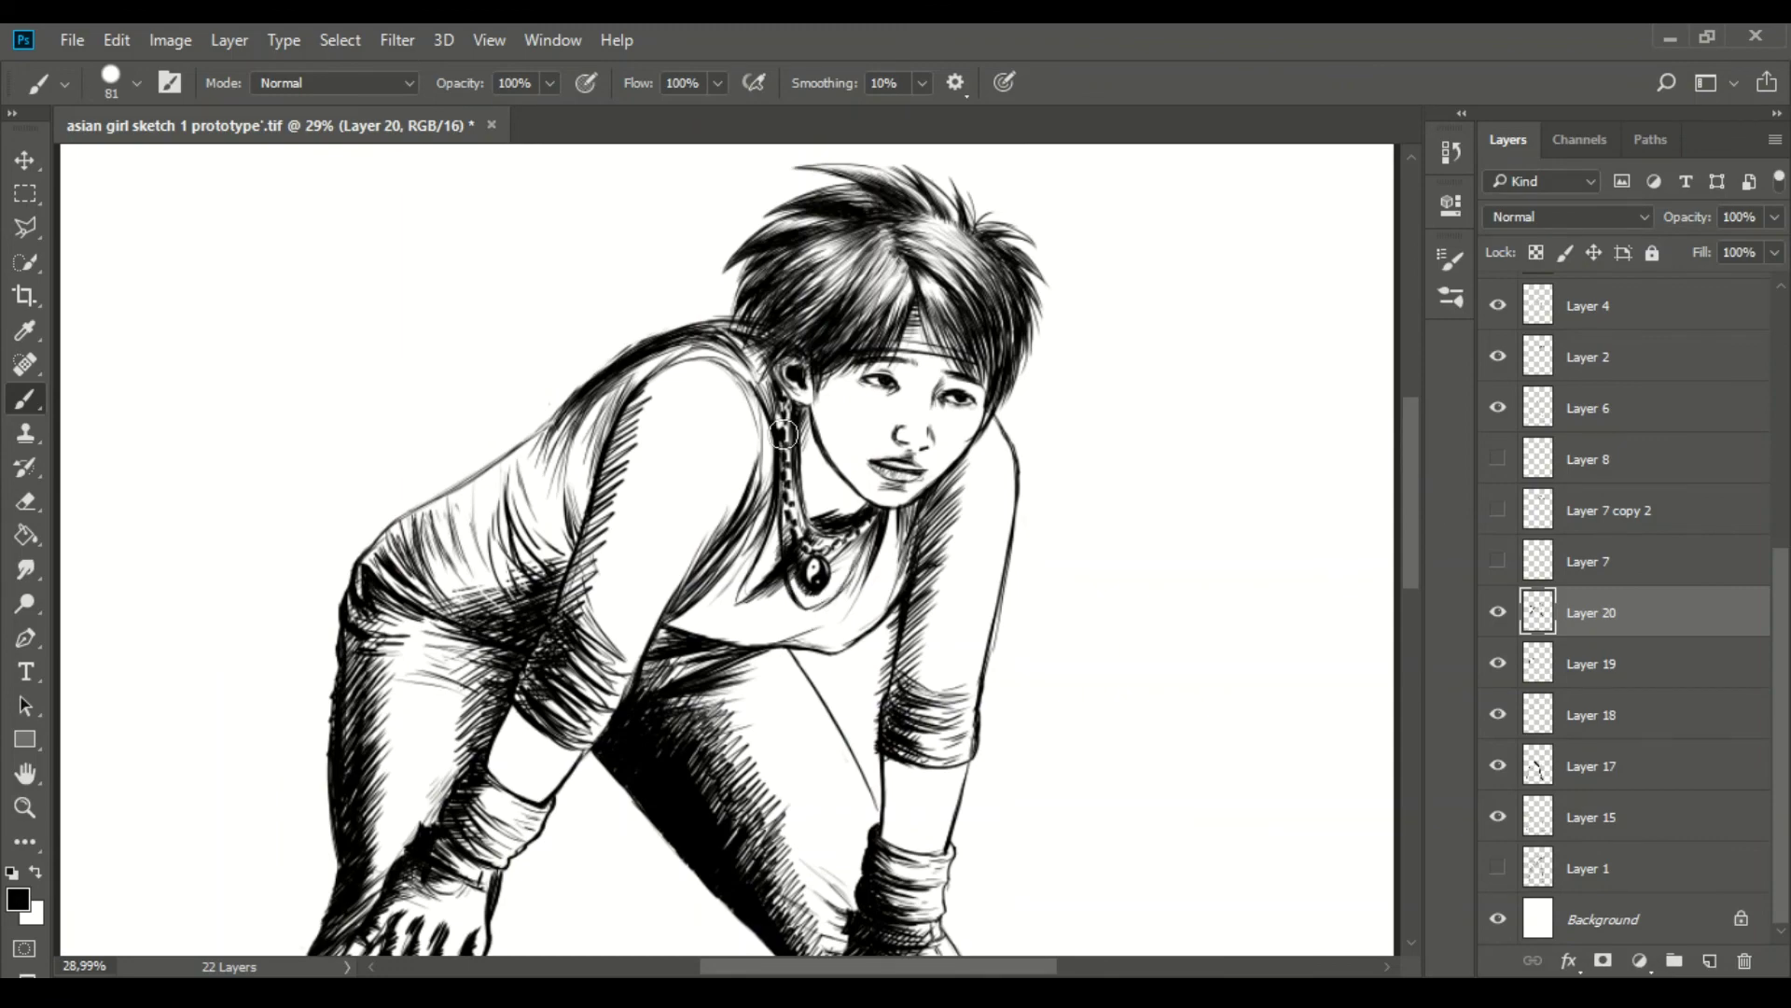